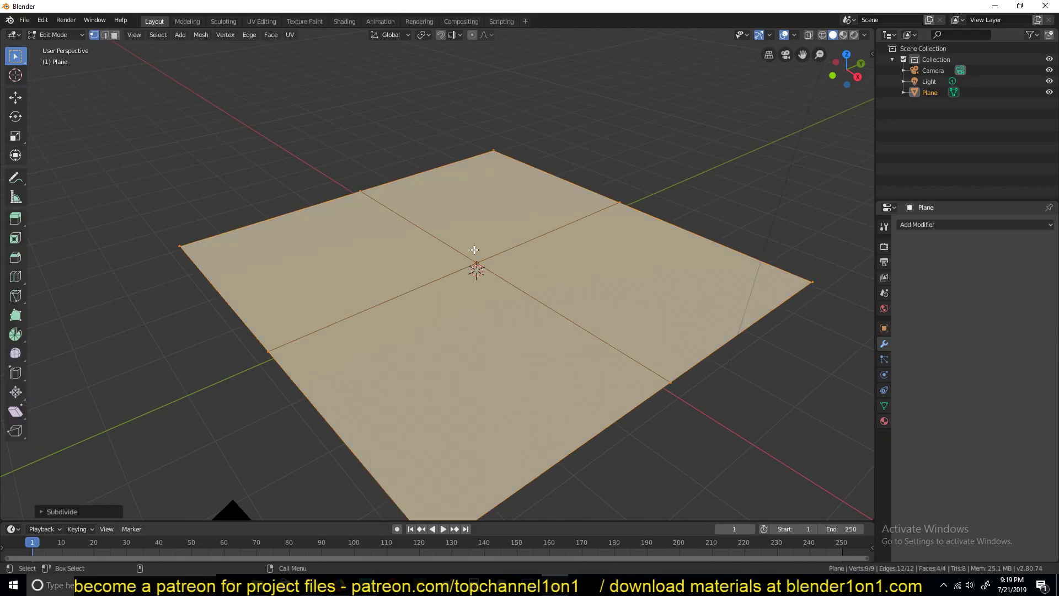
Subdivide the plane's mesh once more and return to Object Mode.
left_click(474, 252)
key("Tab")
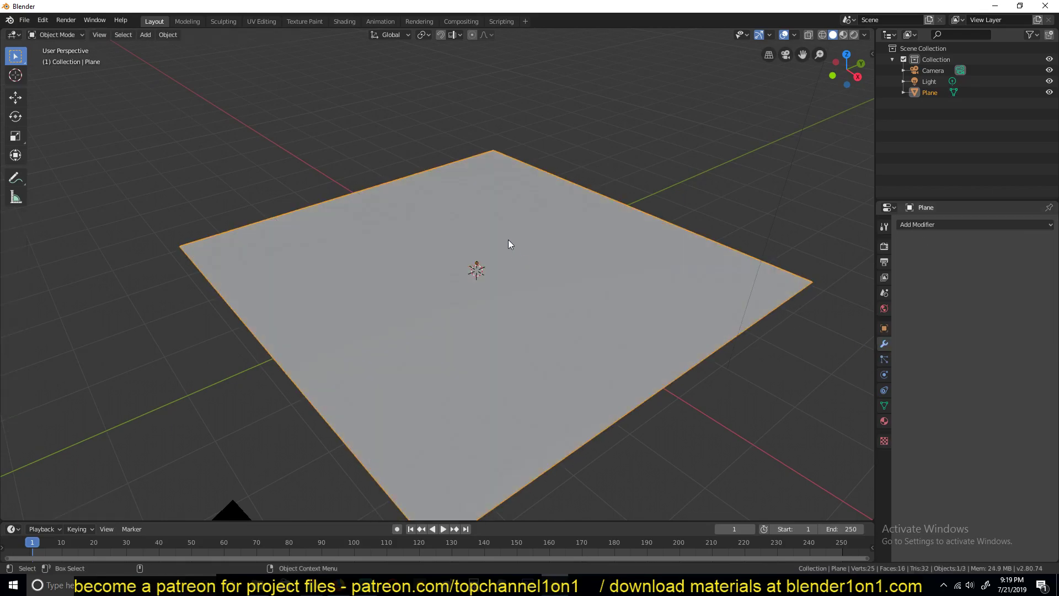
middle_click_drag(513, 219, 466, 229)
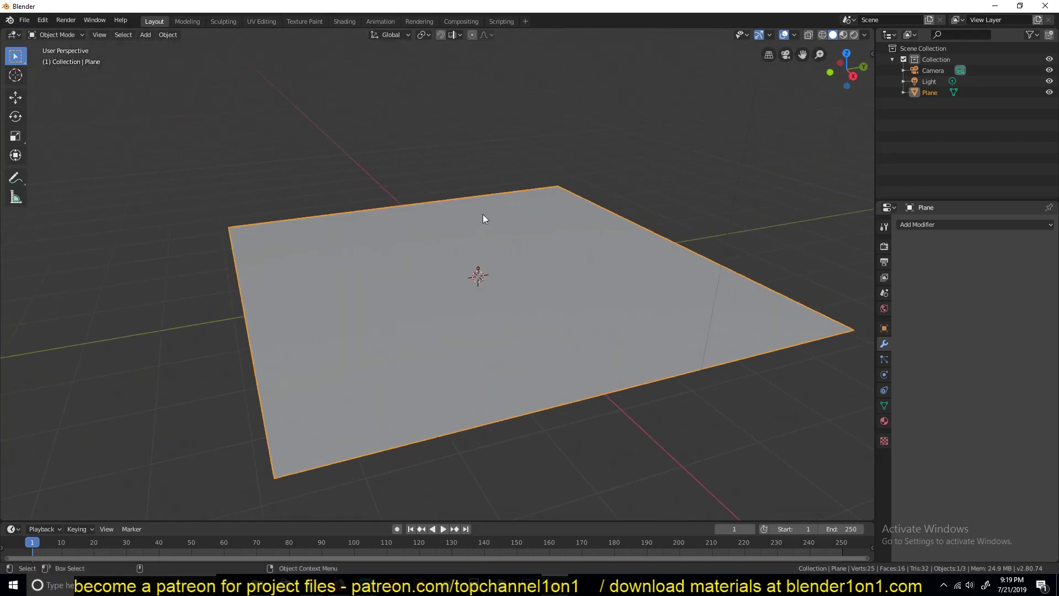
Add a Displace modifier to the plane and give it a new texture of type Clouds.
left_click(939, 223)
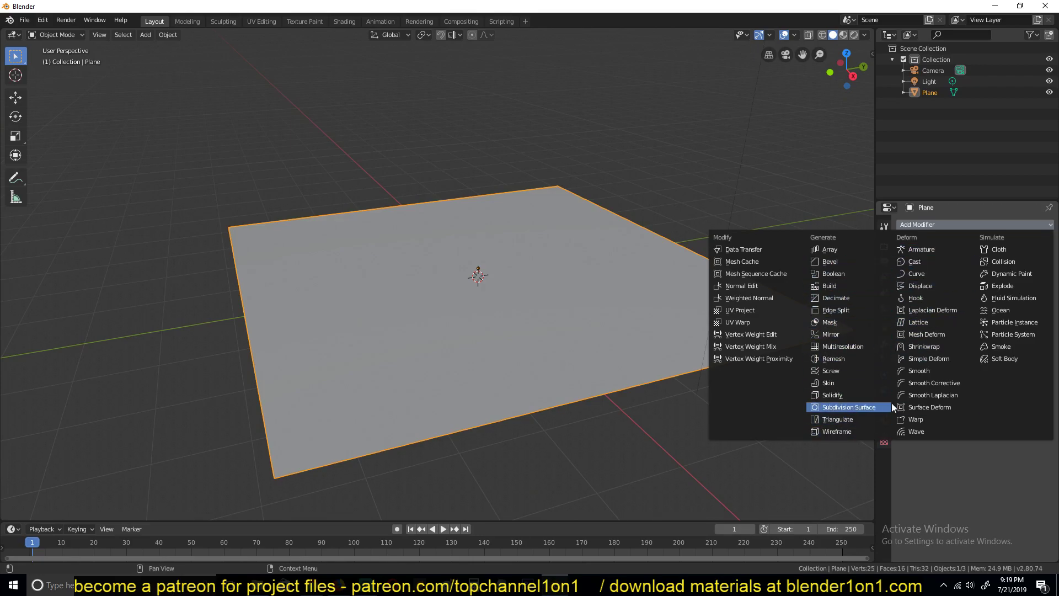
left_click(907, 287)
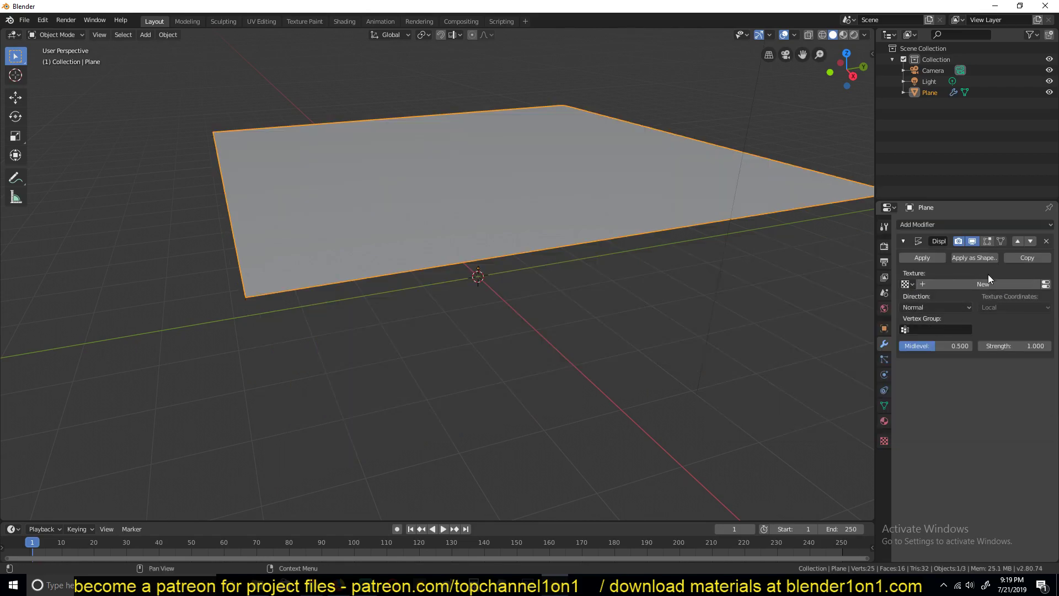
left_click(990, 284)
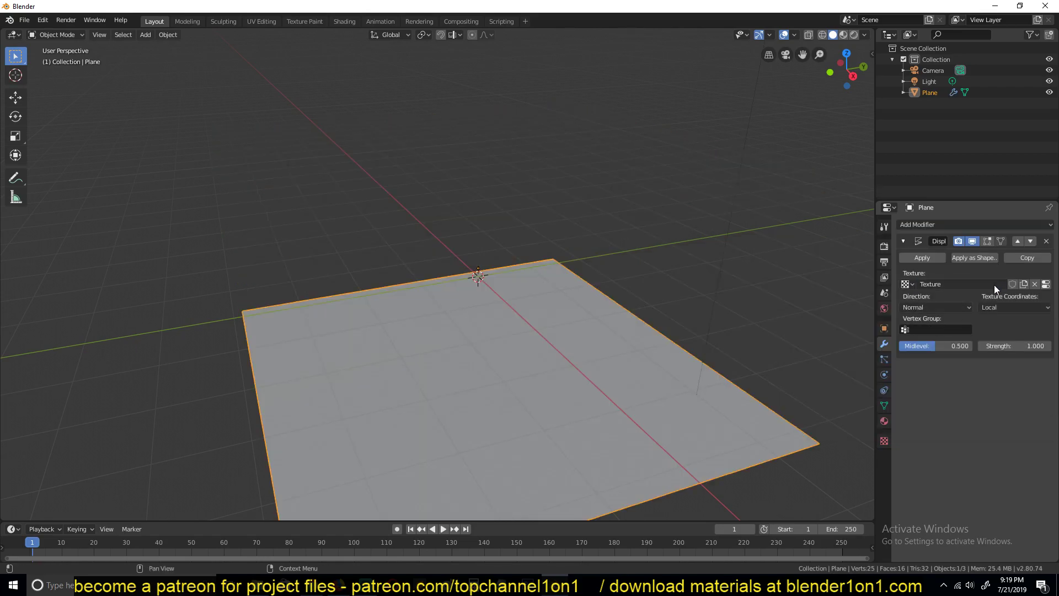
left_click(1046, 284)
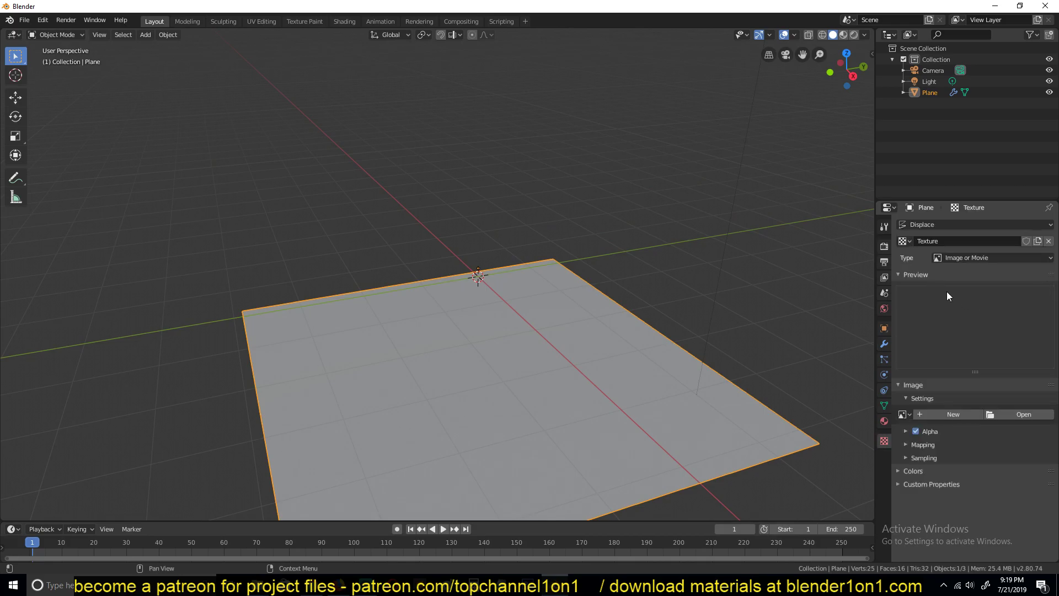
left_click(967, 261)
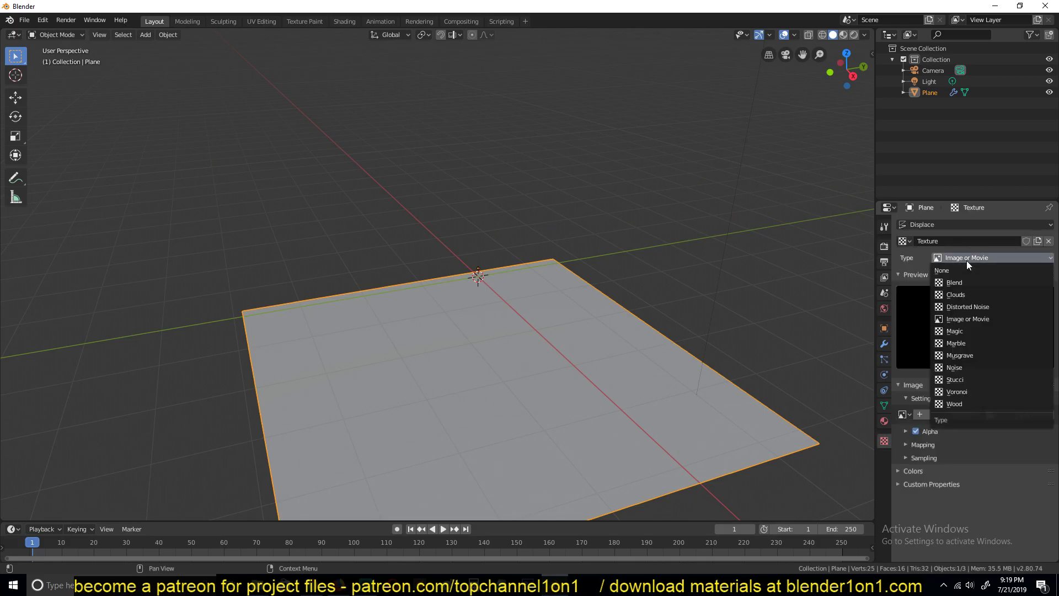
left_click(971, 295)
Set the Clouds texture's size to 0.85.
middle_click_drag(425, 260, 473, 233)
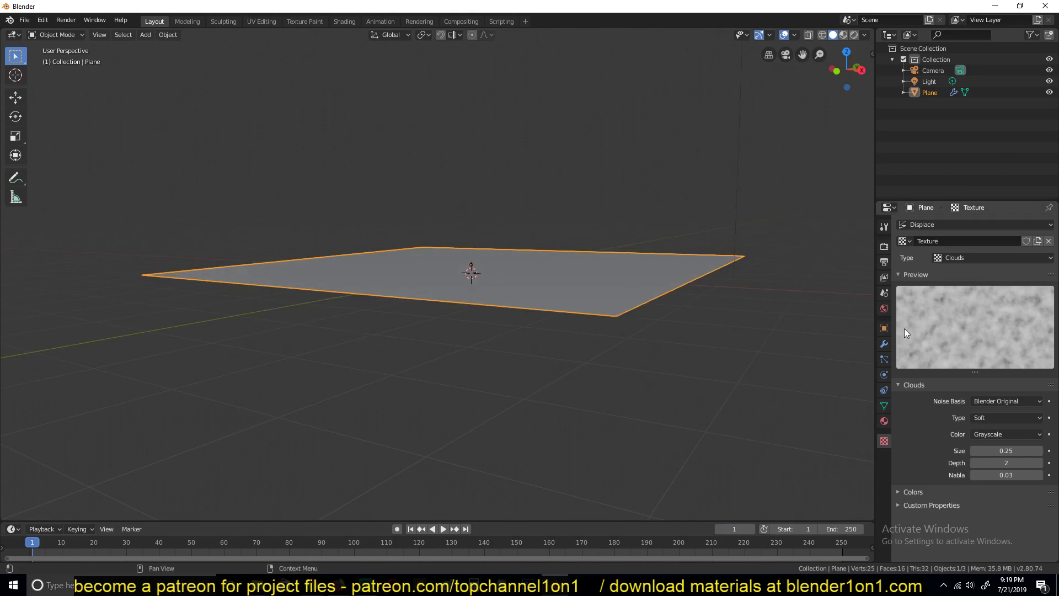
middle_click_drag(607, 283, 560, 285)
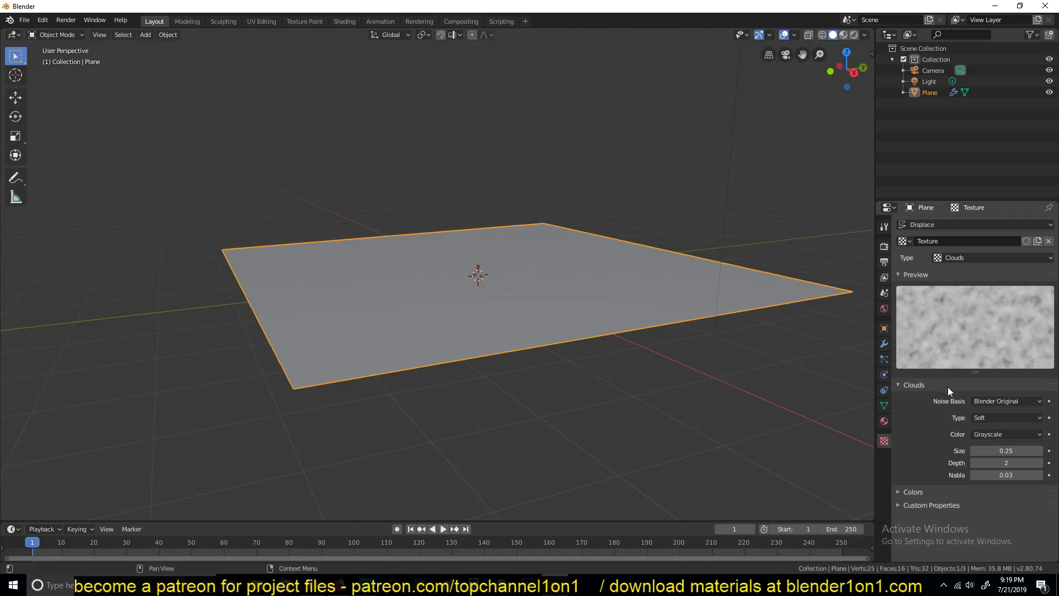
left_click(988, 450)
type("1.15")
key("Return")
mouse_move(1006, 450)
left_mouse_down()
mouse_move(985, 450)
mouse_move(997, 450)
left_mouse_up()
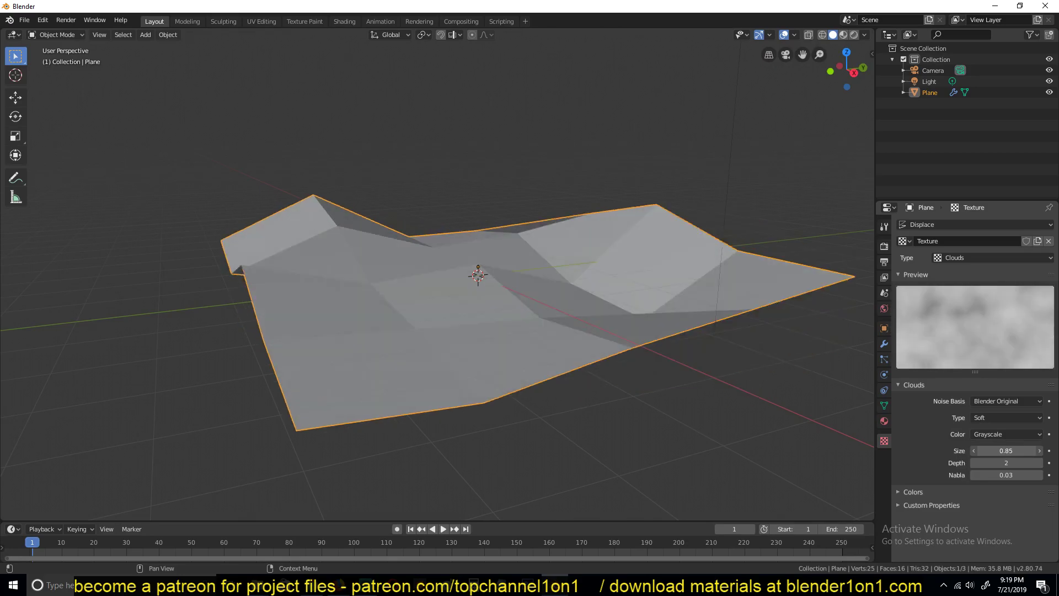
Add a Multiresolution modifier to the plane and move it above the Displace modifier.
middle_click_drag(485, 286, 491, 245)
middle_click_drag(840, 313, 406, 217)
key("Tab")
key("Tab")
left_click(888, 342)
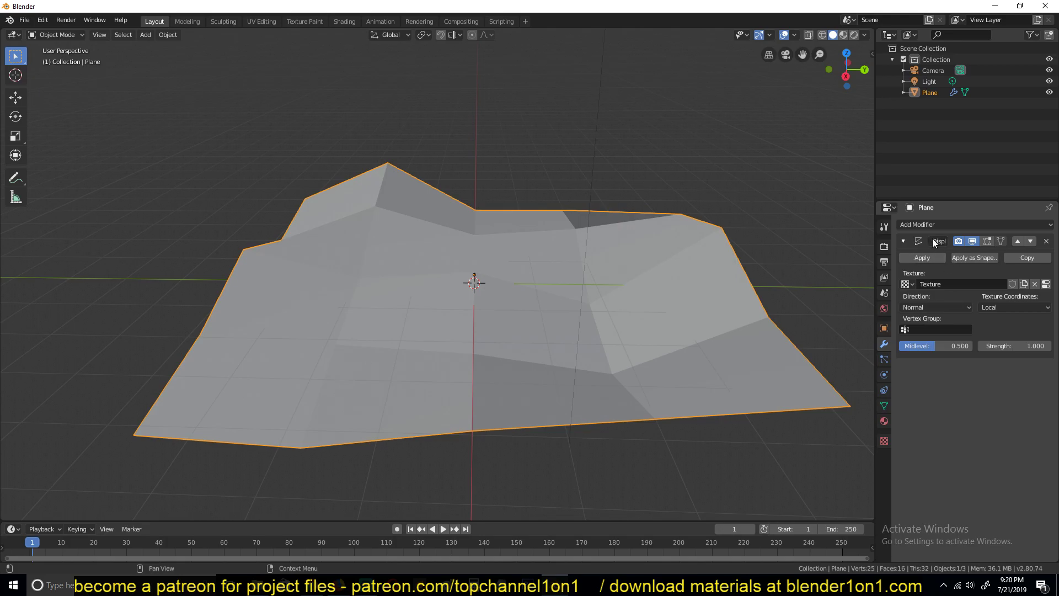
left_click(961, 225)
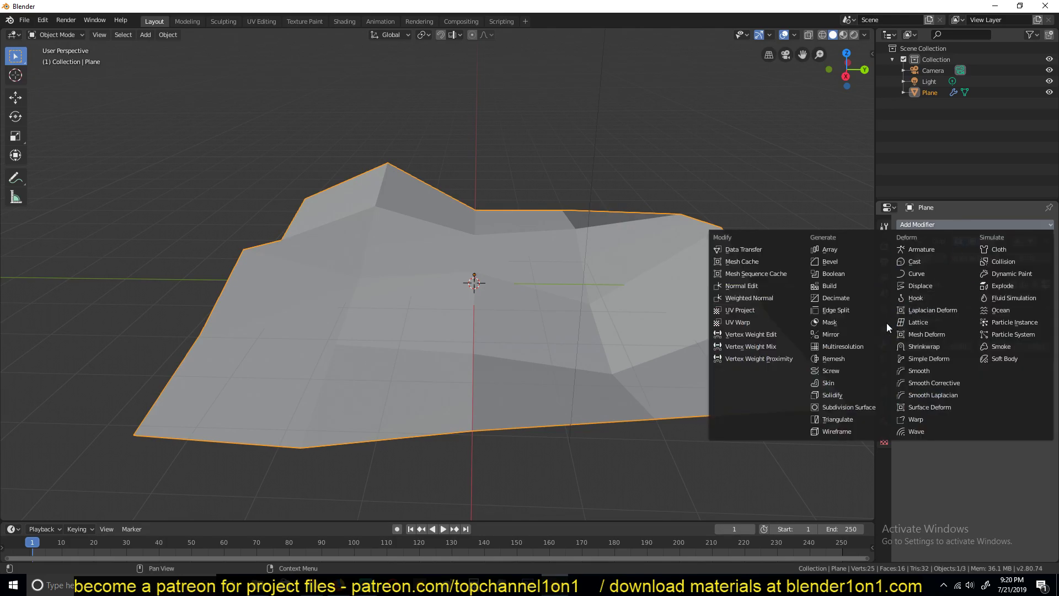
left_click(854, 344)
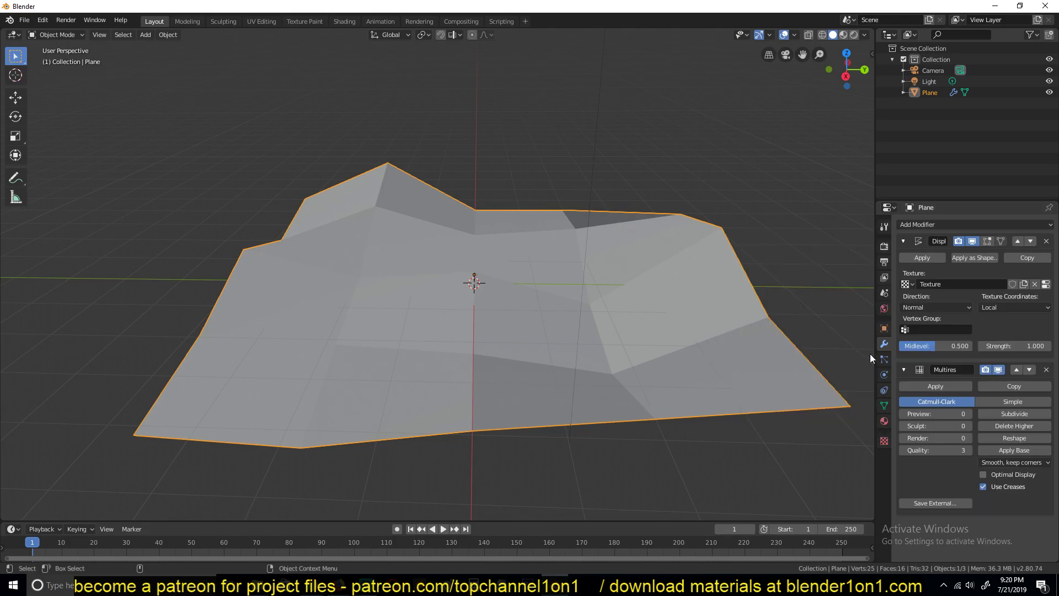
left_click(1015, 369)
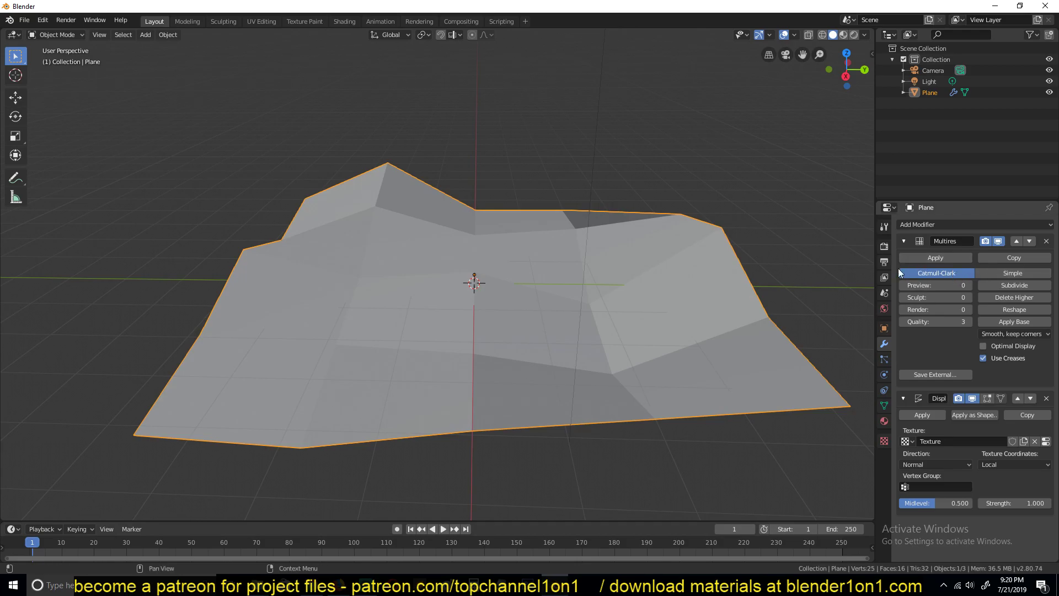
Subdivide the plane through the Multiresolution modifier to level 3, using the Simple subdivision type.
left_click(1018, 284)
left_click(1039, 275)
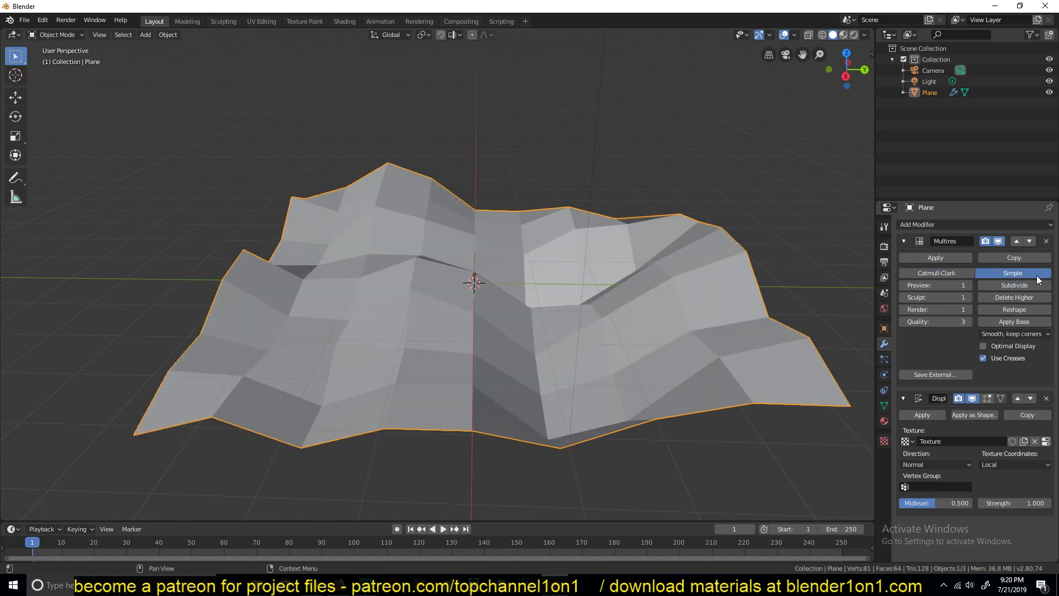
left_click(1030, 287)
left_click(1029, 287)
left_click(937, 273)
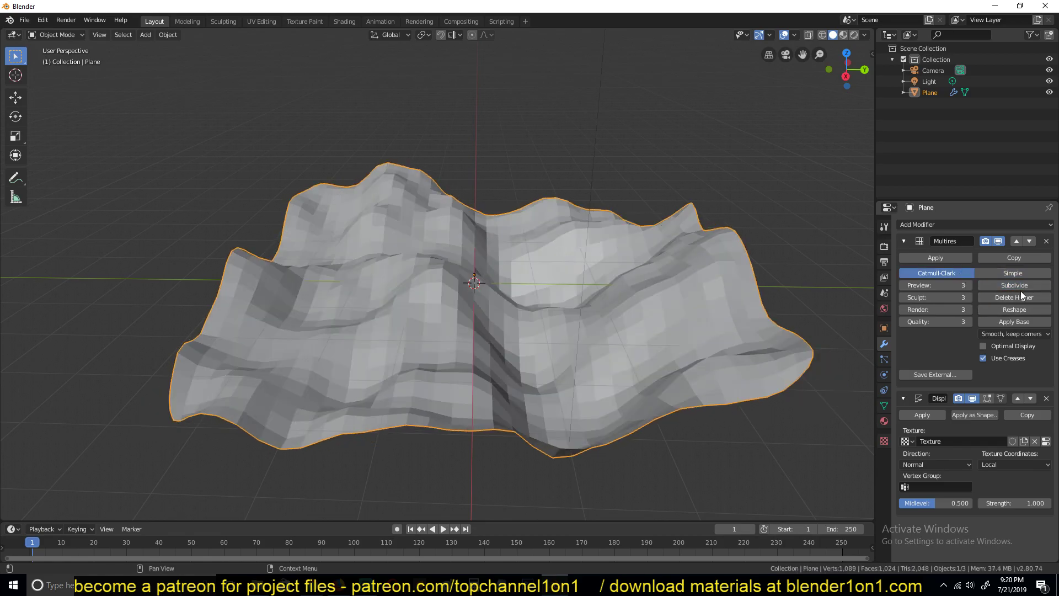
middle_click_drag(728, 281, 706, 391)
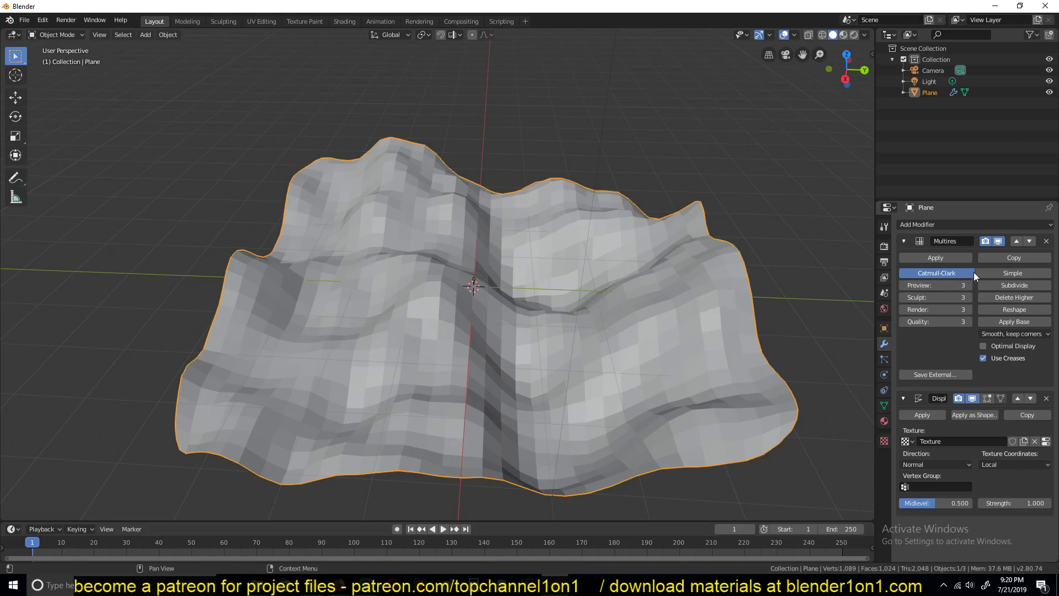
left_click(999, 273)
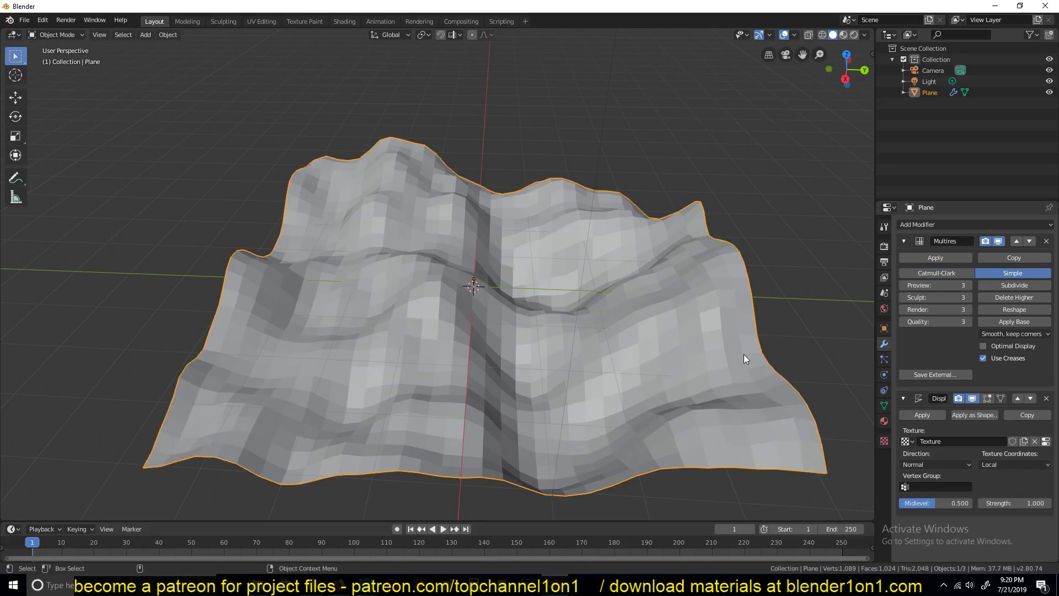
Apply smooth shading to the displaced plane.
middle_click_drag(489, 348, 452, 318)
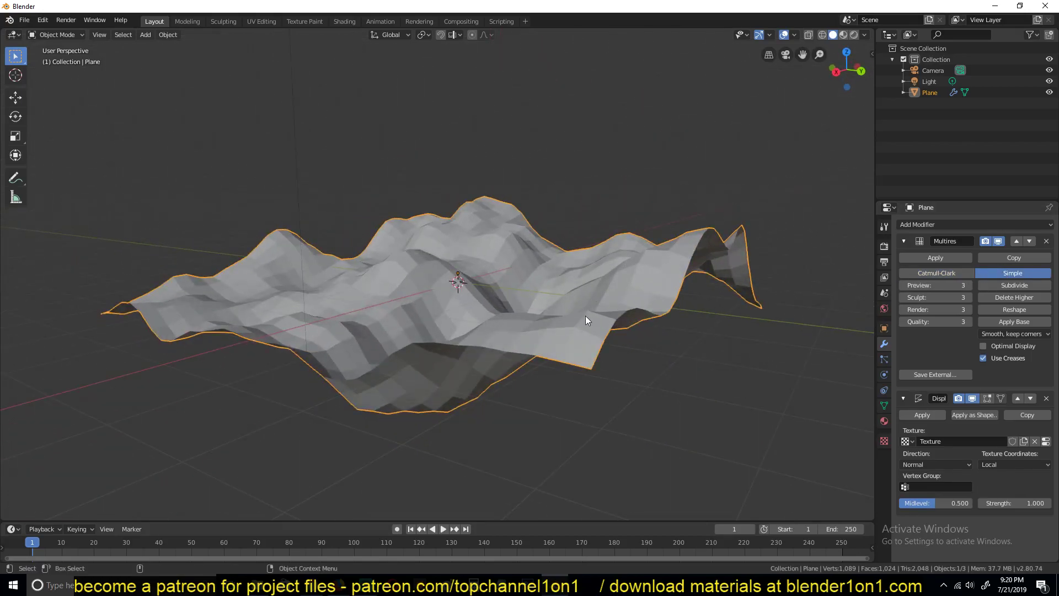
middle_click_drag(591, 315, 641, 293)
right_click(494, 260)
left_click(494, 260)
middle_click_drag(576, 236, 612, 242)
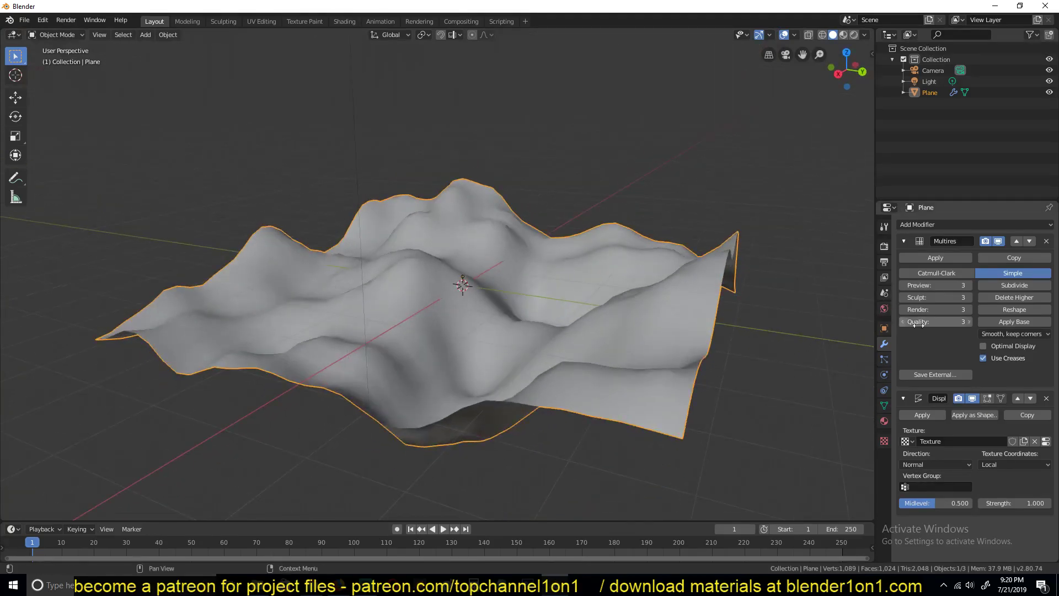
Collapse the Multiresolution modifier's settings and set the Displace strength to 0.340.
left_click(907, 240)
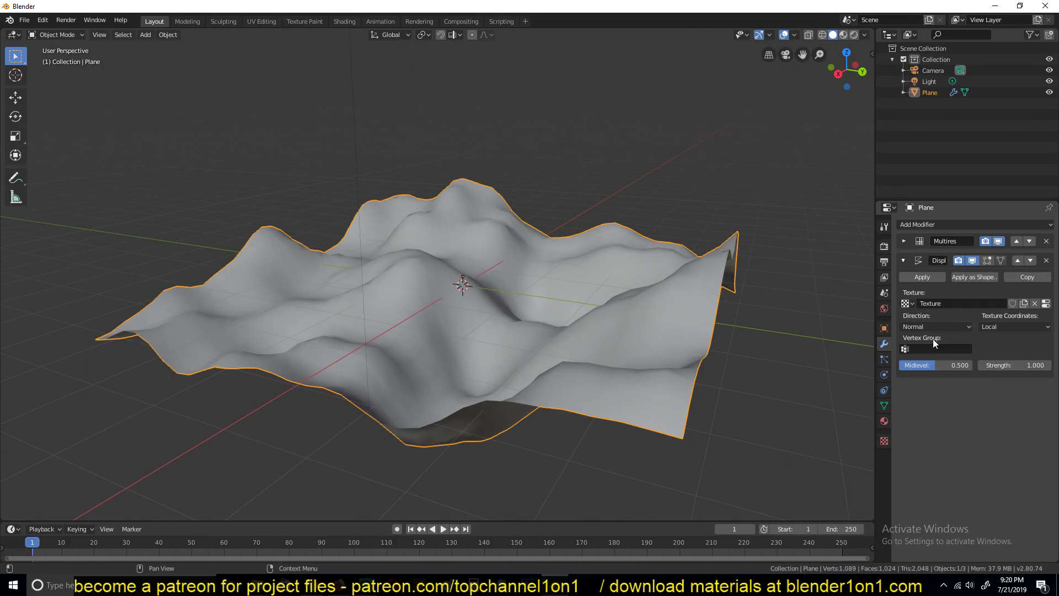
left_click_drag(1014, 365, 990, 365)
scroll(598, 231, "down", 2)
middle_click_drag(598, 232, 612, 243)
scroll(612, 243, "up", 3)
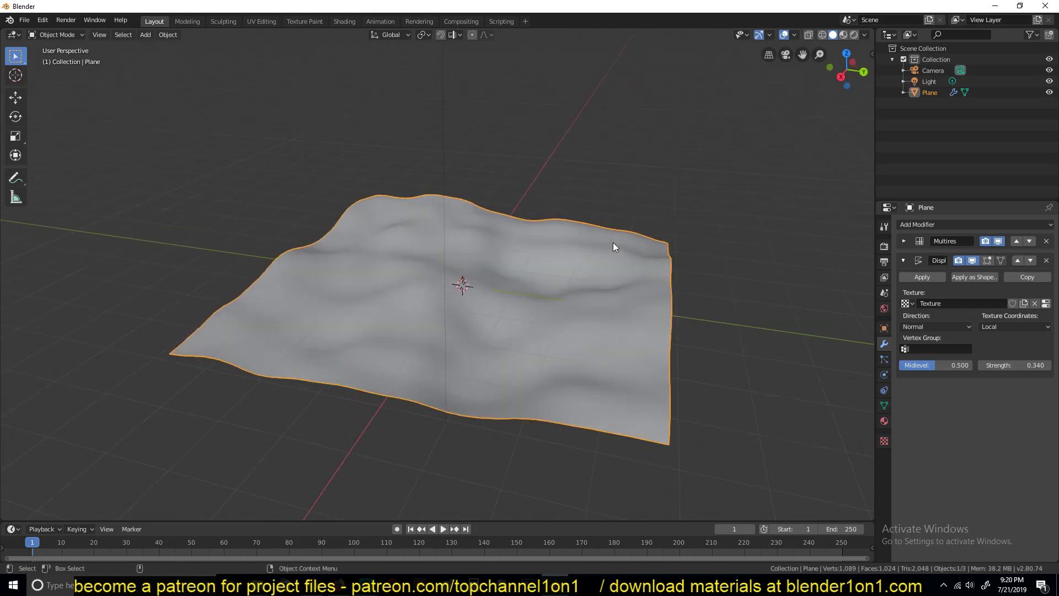
Switch to the Shading workspace and open the render settings.
left_click(343, 21)
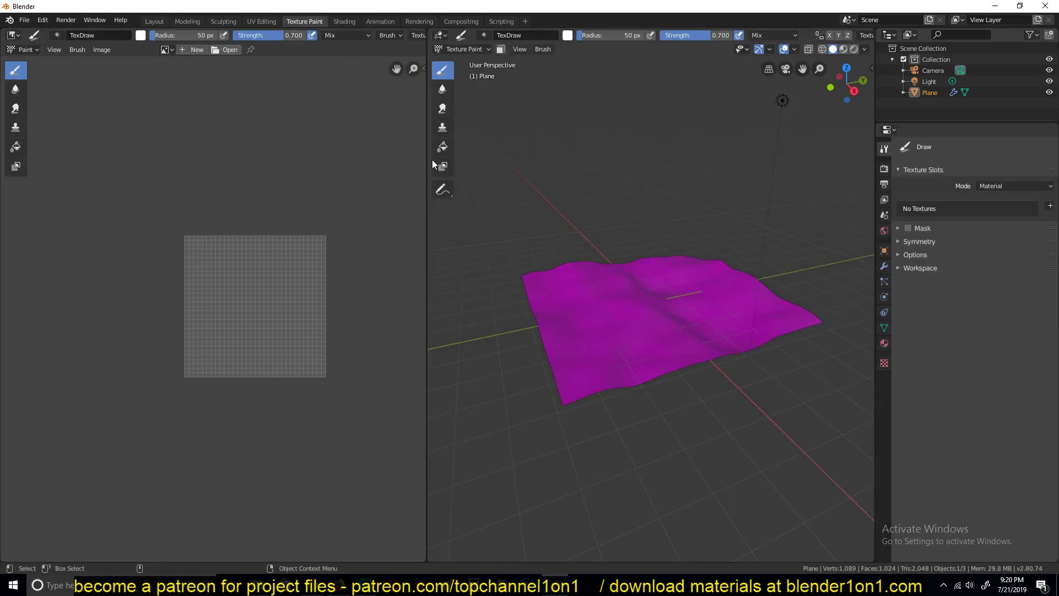
middle_click_drag(564, 207, 392, 74)
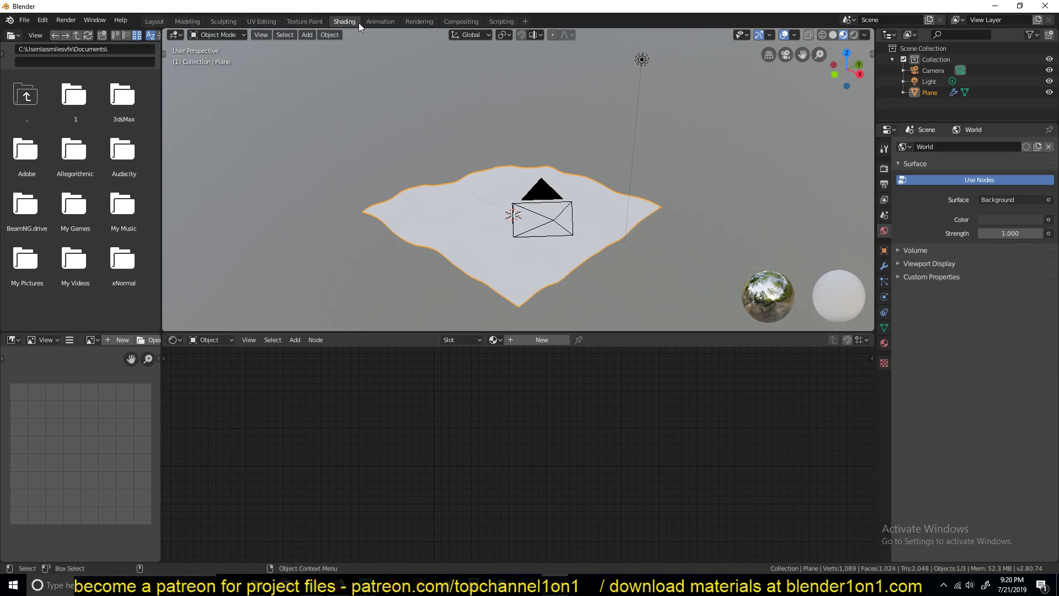
middle_click_drag(524, 143, 596, 129)
scroll(612, 201, "down", 1)
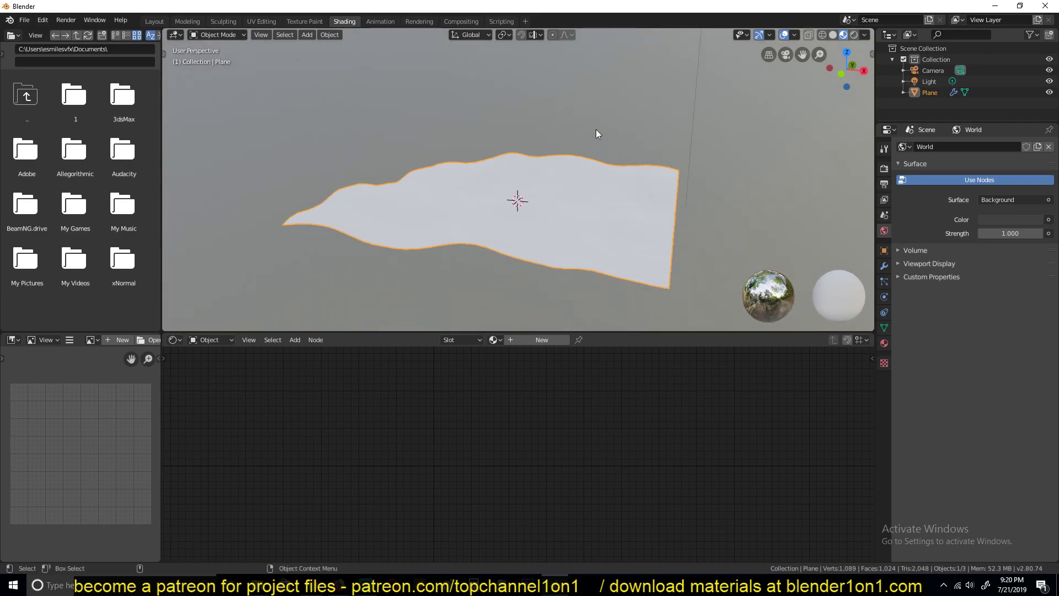
left_click(884, 184)
left_click(884, 168)
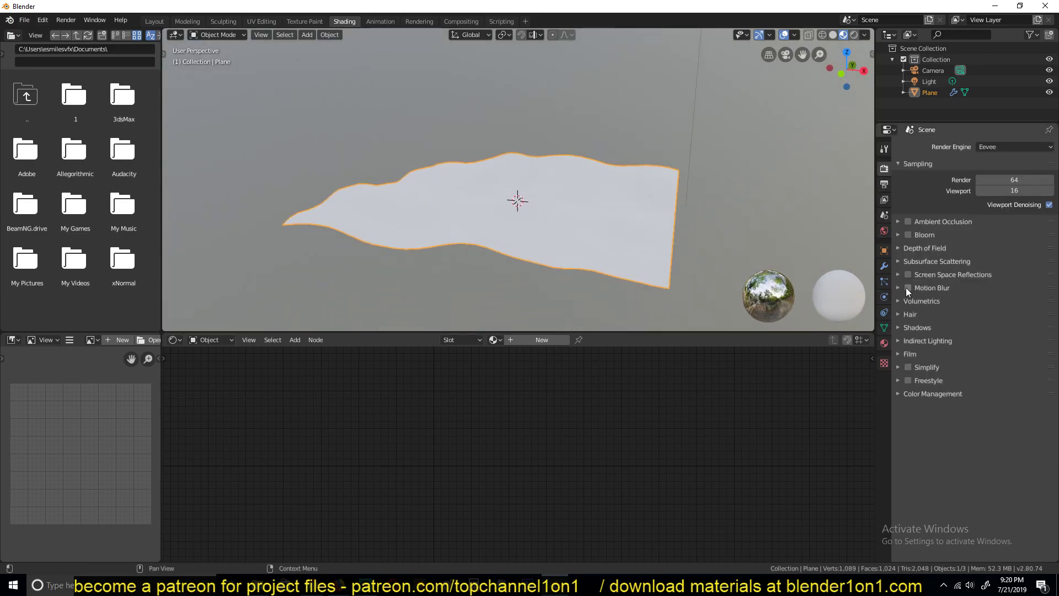
middle_click_drag(479, 218, 521, 219)
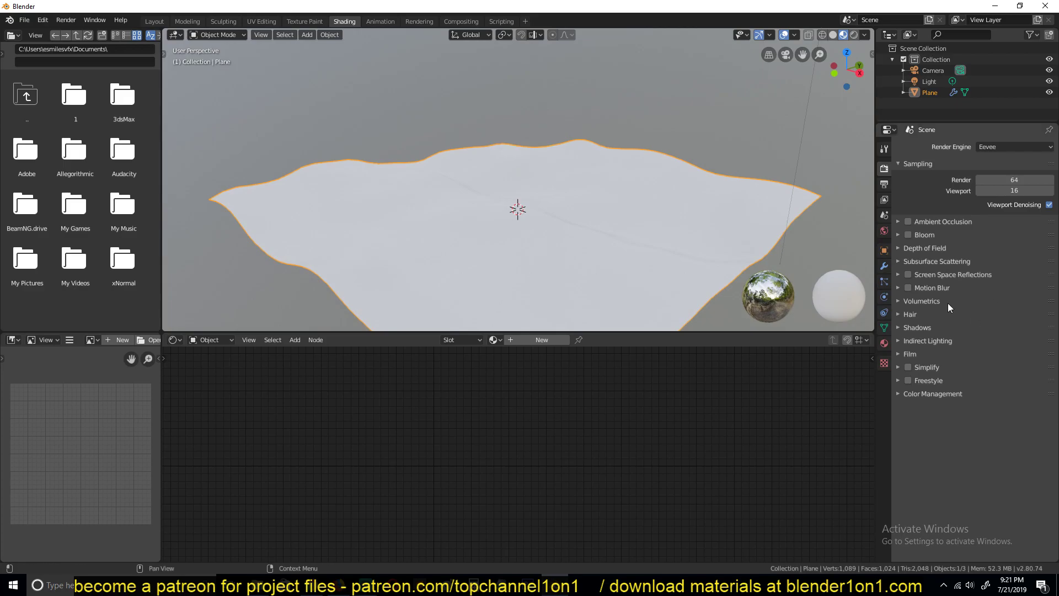
Add a particle system to the plane and set its type to Hair.
left_click(884, 281)
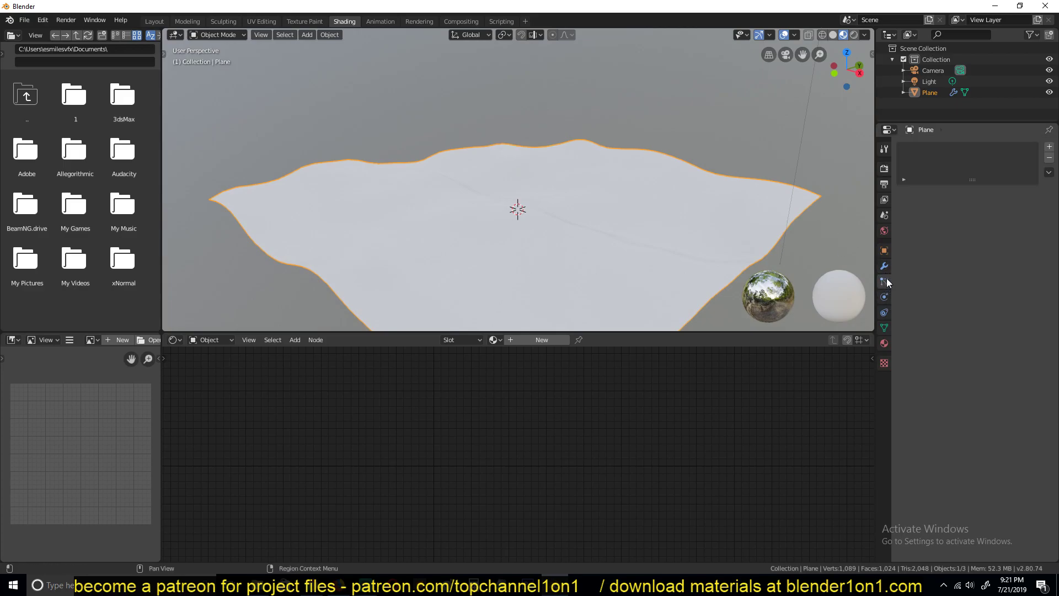
left_click(1049, 147)
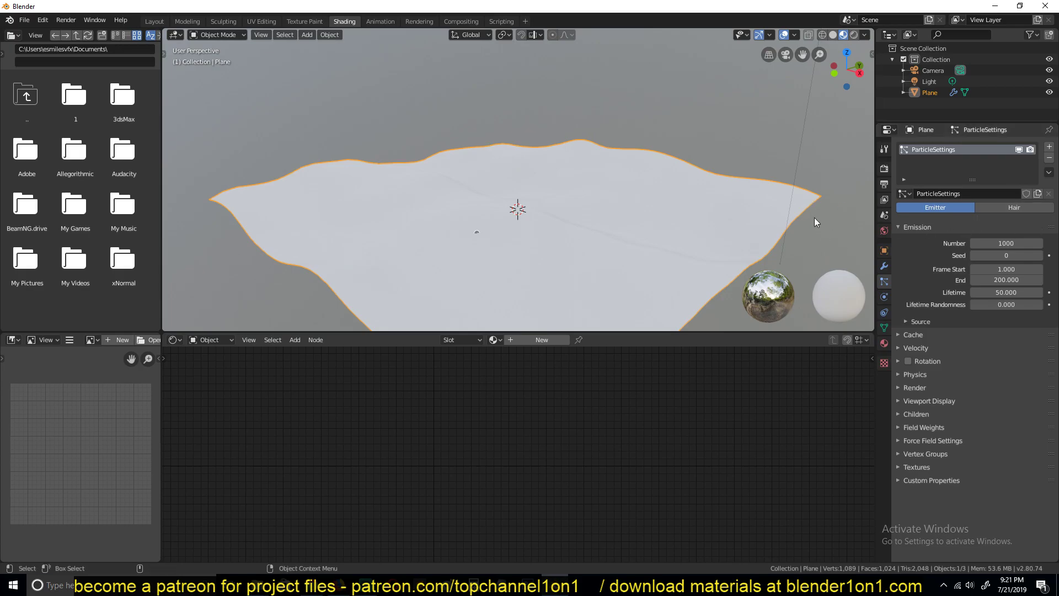
left_click(1018, 207)
scroll(580, 146, "down", 4)
middle_click_drag(564, 164, 551, 186)
scroll(551, 187, "up", 3)
scroll(551, 187, "down", 2)
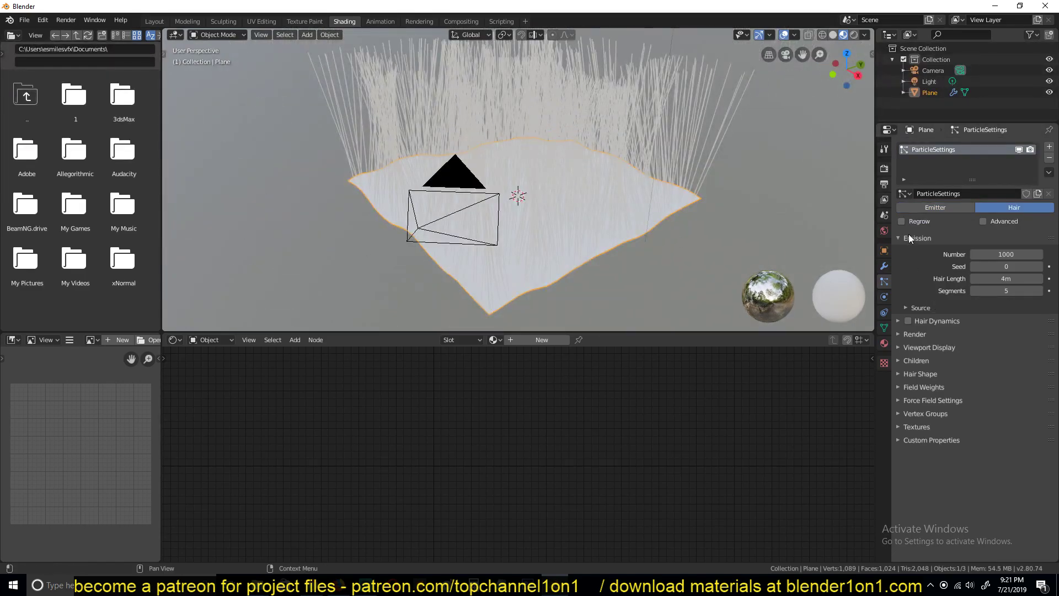
Set the Hair Shape Type in the render settings to Strip.
left_click(885, 169)
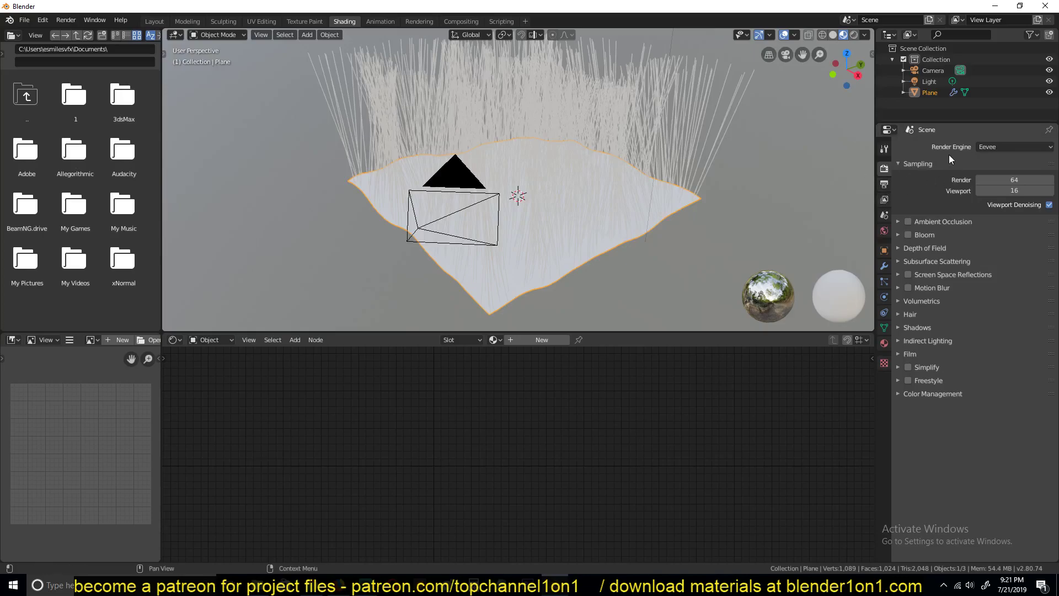
left_click(912, 314)
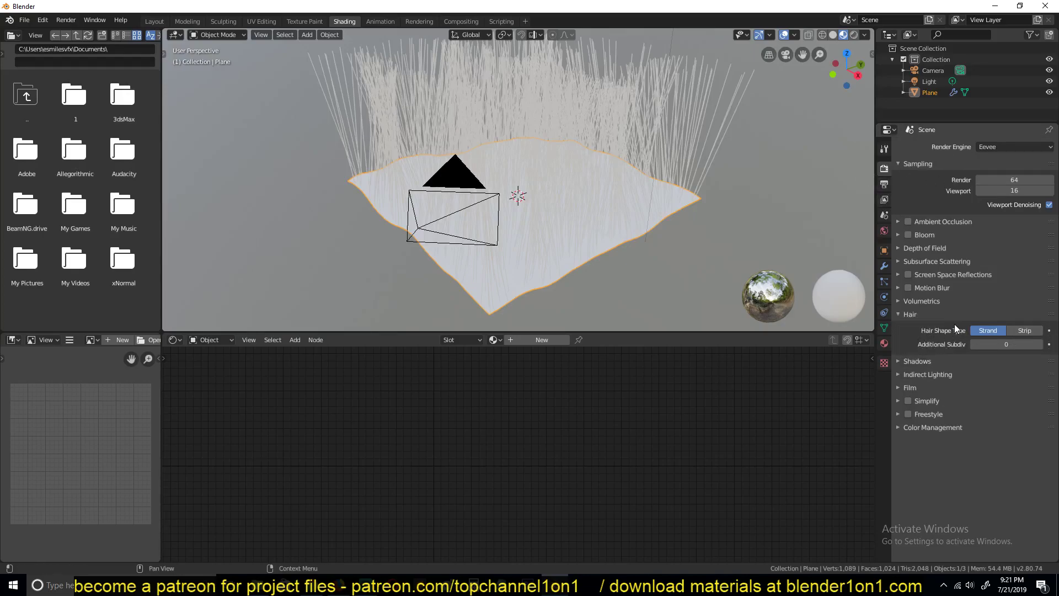
left_click(1027, 330)
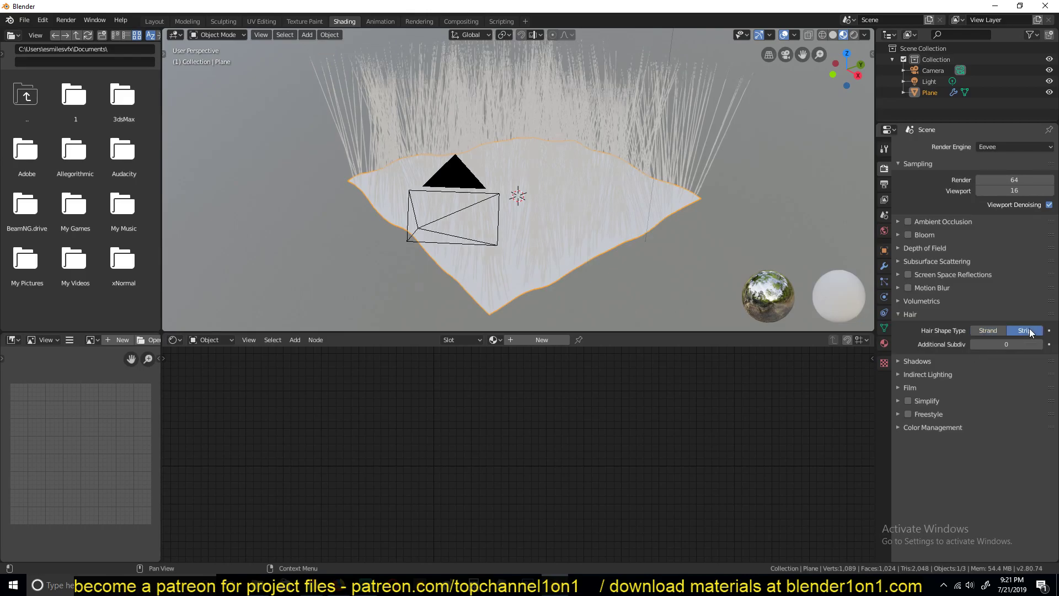
scroll(723, 210, "up", 4)
scroll(709, 239, "up", 2)
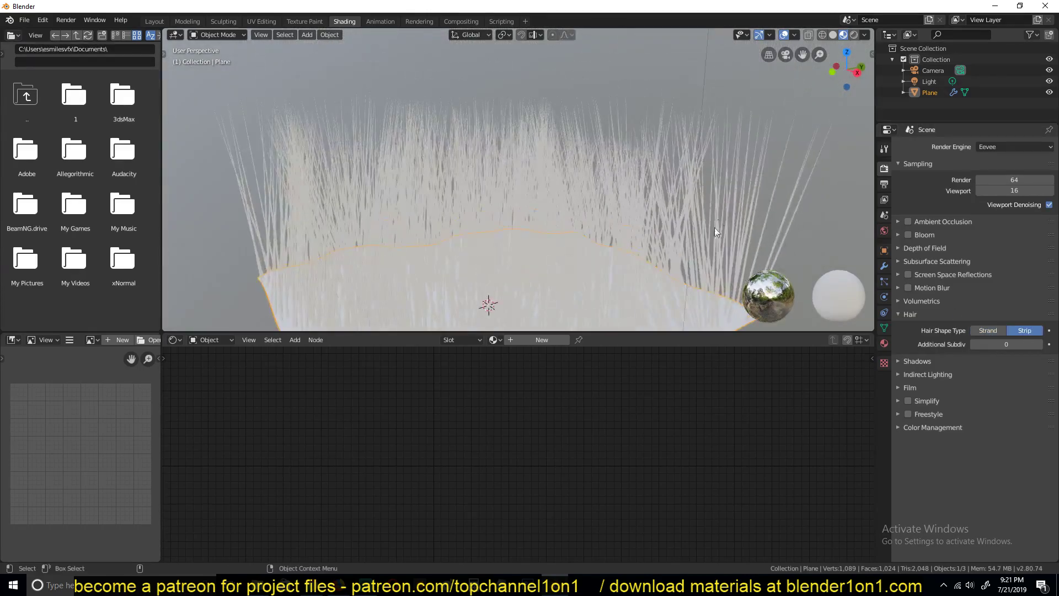
middle_click_drag(813, 187, 761, 153, "shift")
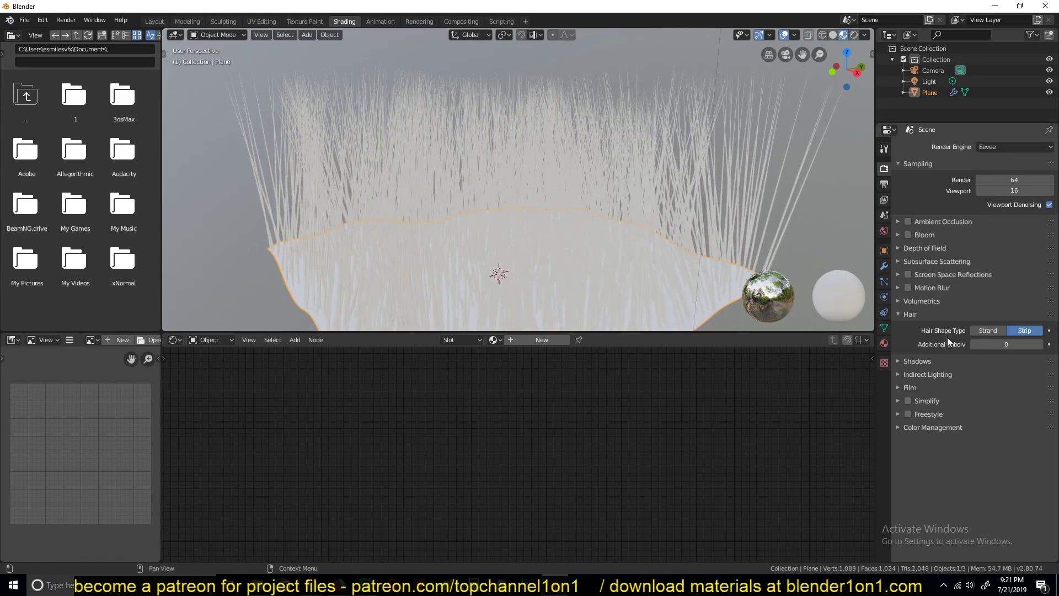
Compare the Strand and Strip hair shapes, keep Strip, and set the particle system's hair length to 0.51 m.
left_click(992, 330)
left_click(1019, 330)
left_click(883, 283)
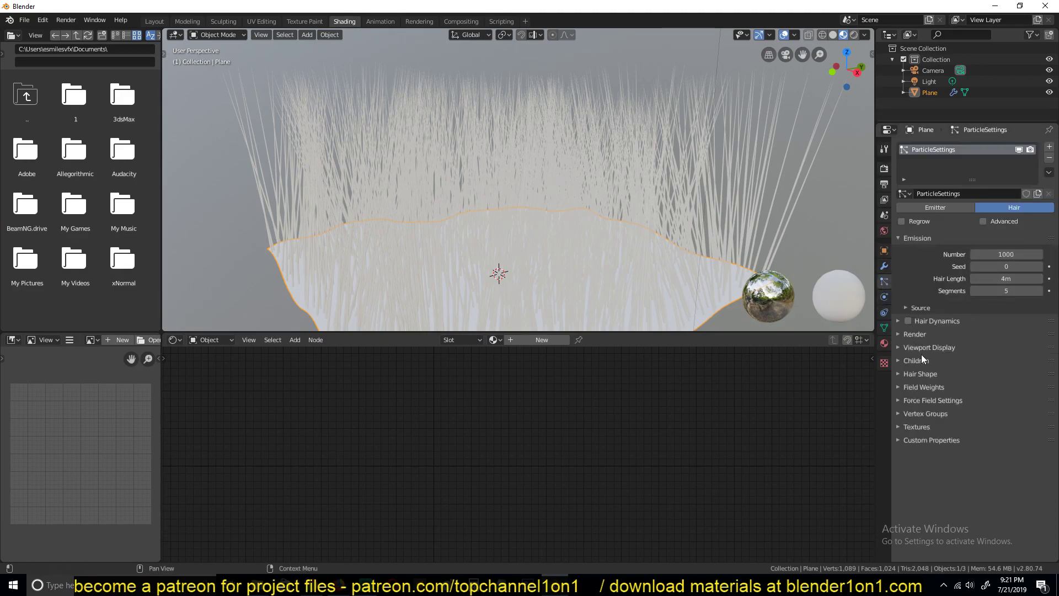
scroll(571, 169, "down", 4)
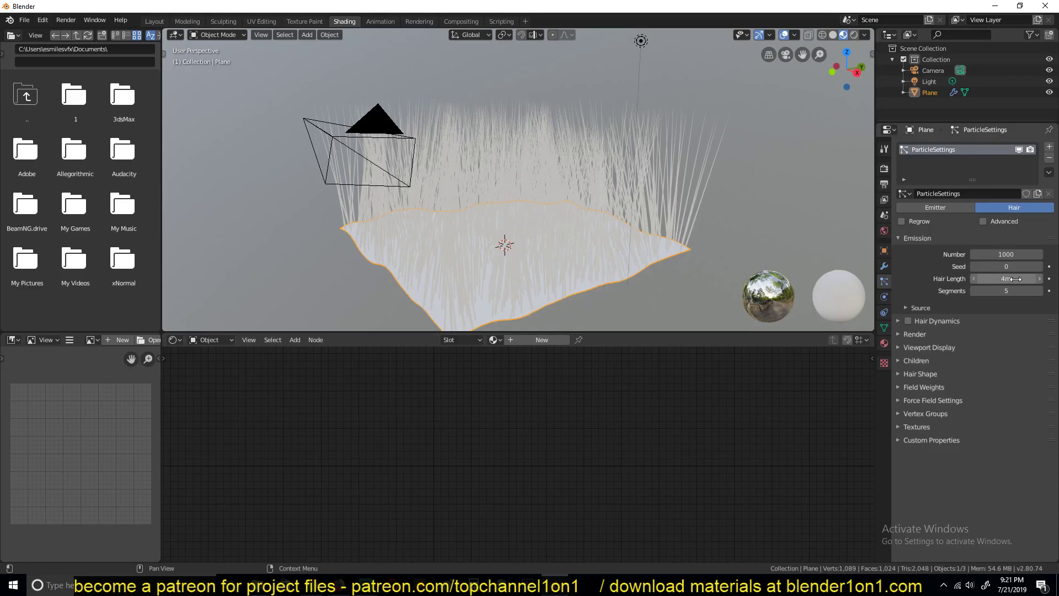
left_click_drag(1015, 280, 987, 279)
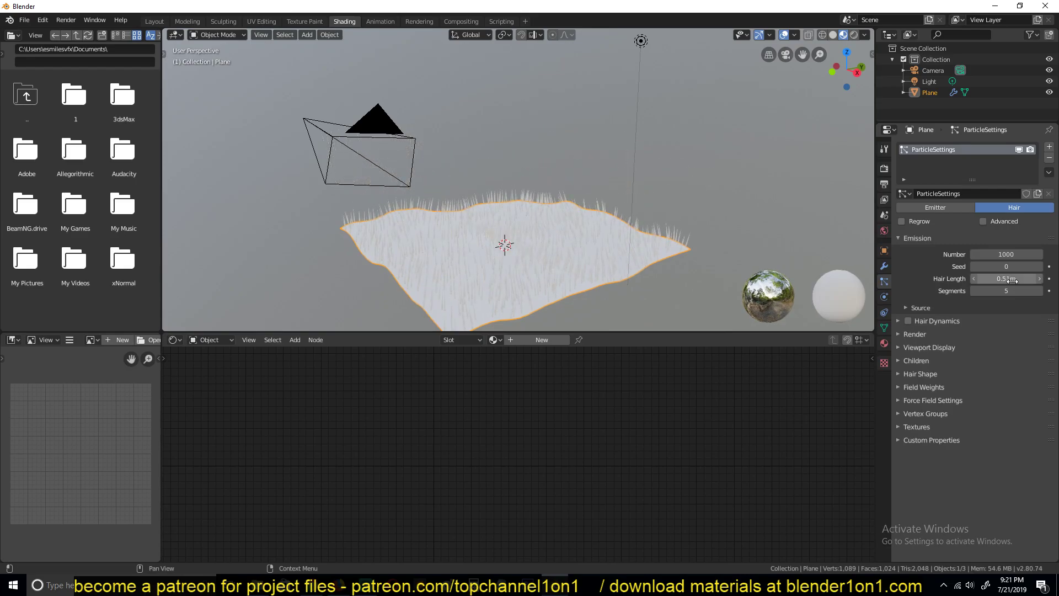
middle_click_drag(737, 209, 737, 183)
scroll(736, 180, "up", 4)
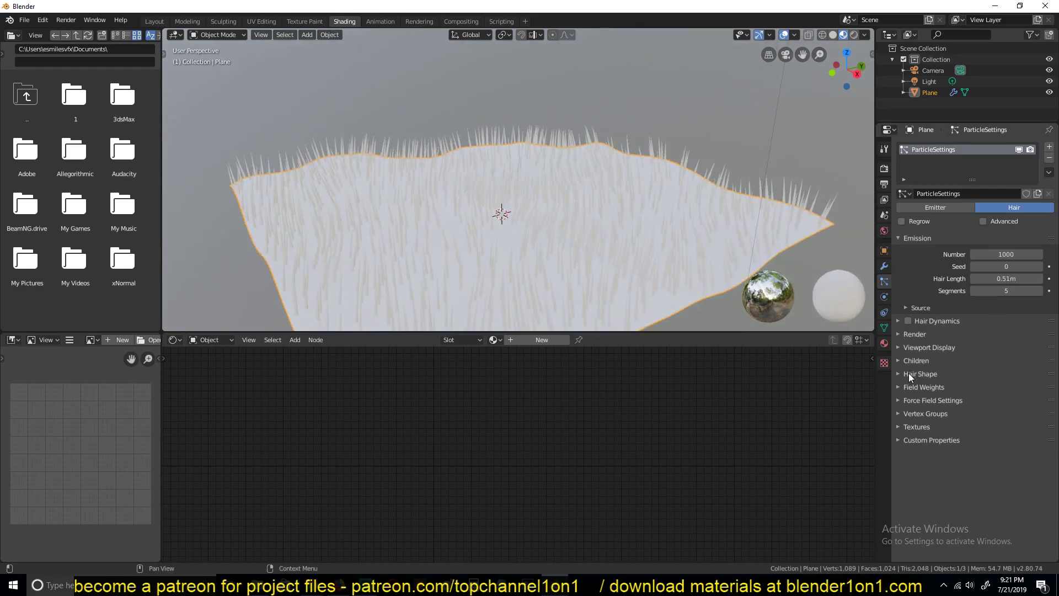
Enable the advanced hair settings and set the Normal velocity to 0.417 m/s and Randomize to 0.200.
left_click(982, 221)
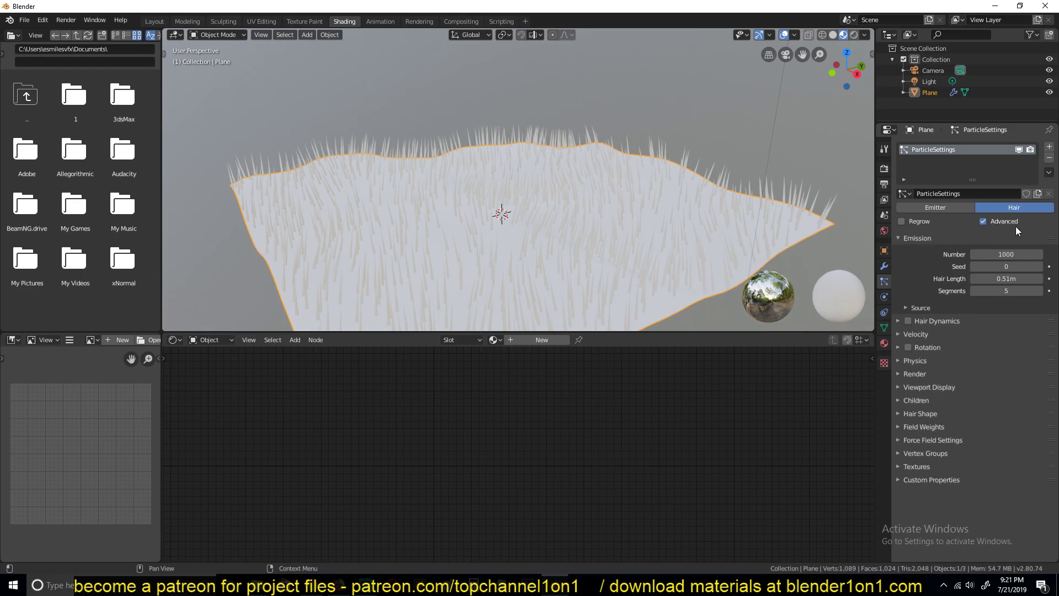
left_click(915, 334)
left_click_drag(1006, 350, 1038, 350)
left_click_drag(1006, 441, 1022, 441)
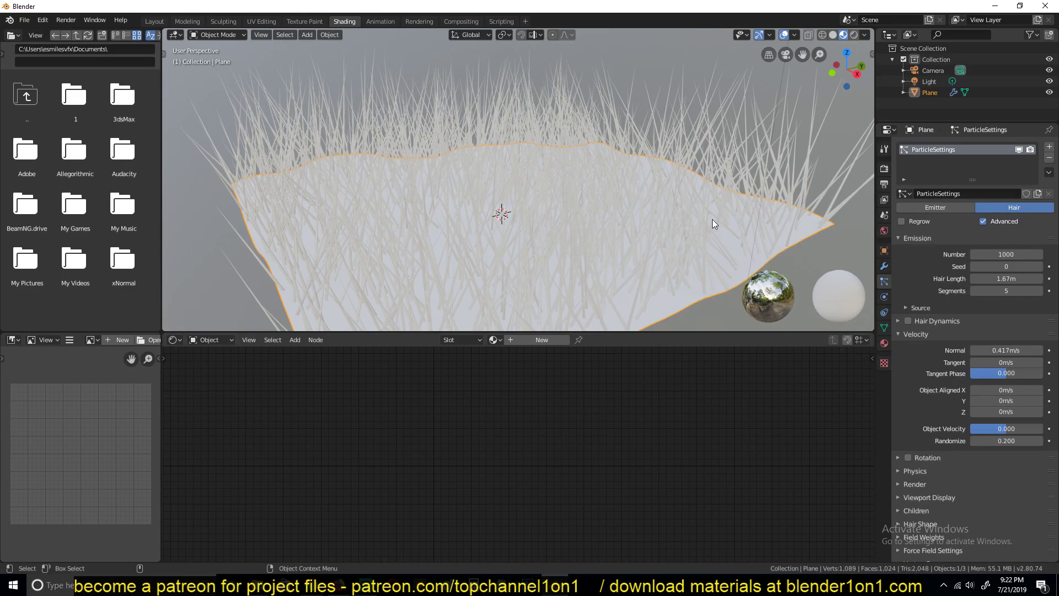
Create a new material for the plane and set its Base Color to dark reddish brown.
left_click(529, 340)
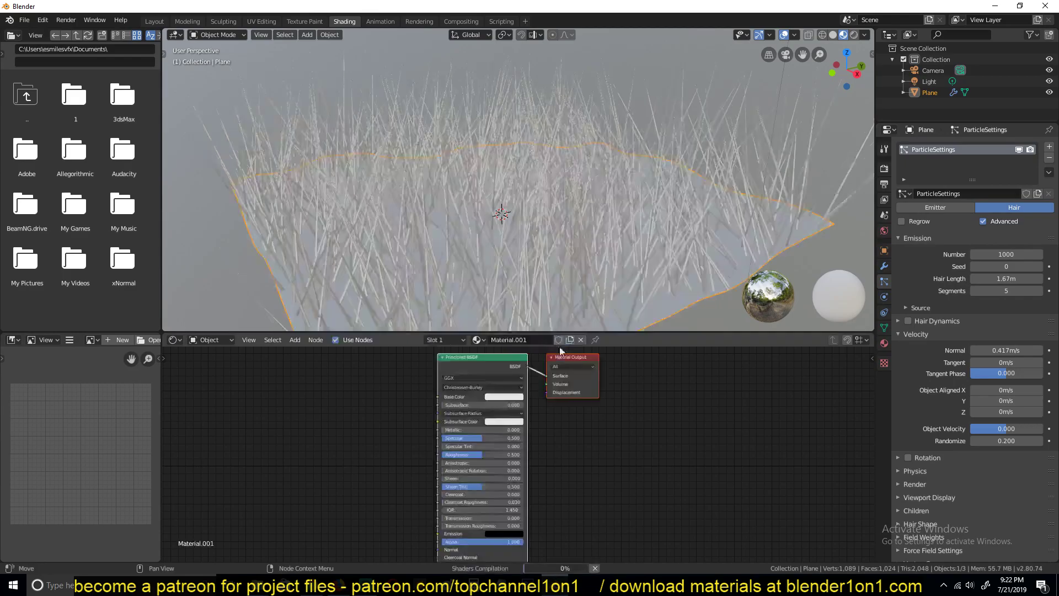
left_click(493, 397)
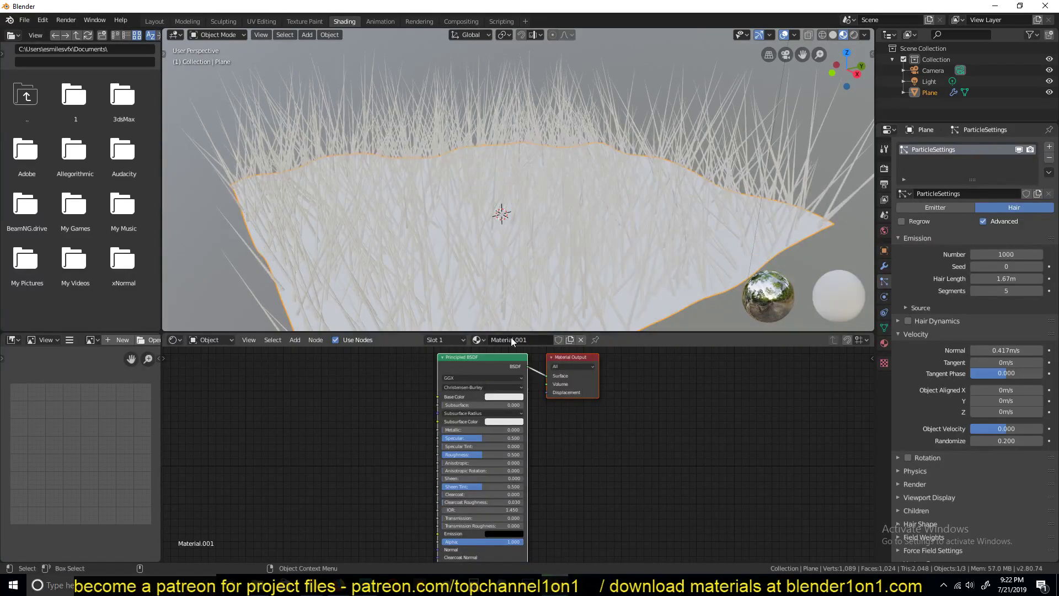
left_click(508, 395)
mouse_move(516, 315)
left_mouse_down()
mouse_move(503, 341)
mouse_move(513, 334)
left_mouse_up()
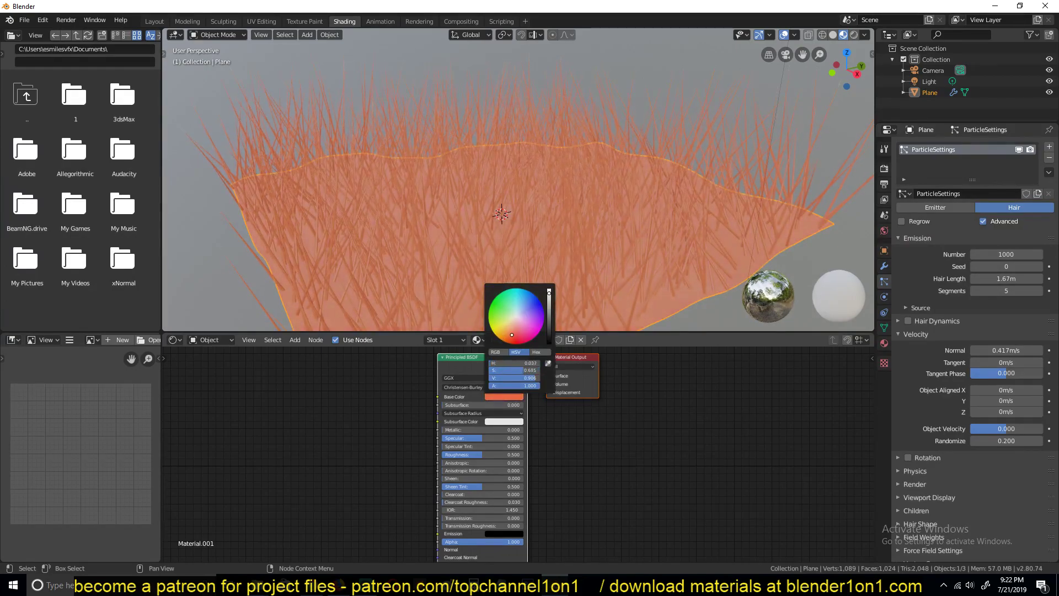
left_click_drag(549, 302, 549, 326)
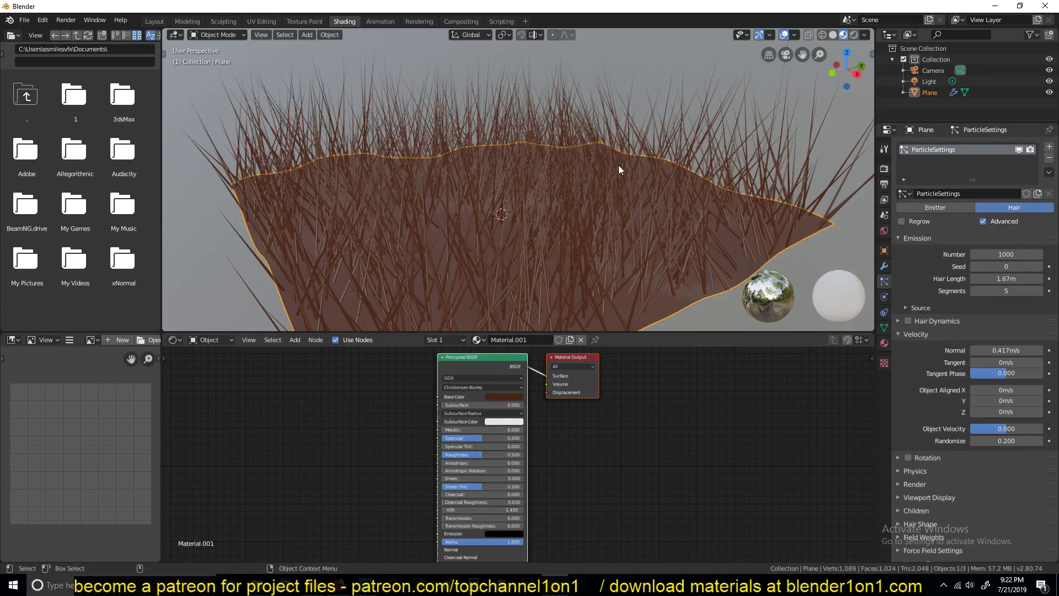
Add a second slot with a new material to the plane and assign Material.002 as the hair particles' render material.
left_click(884, 343)
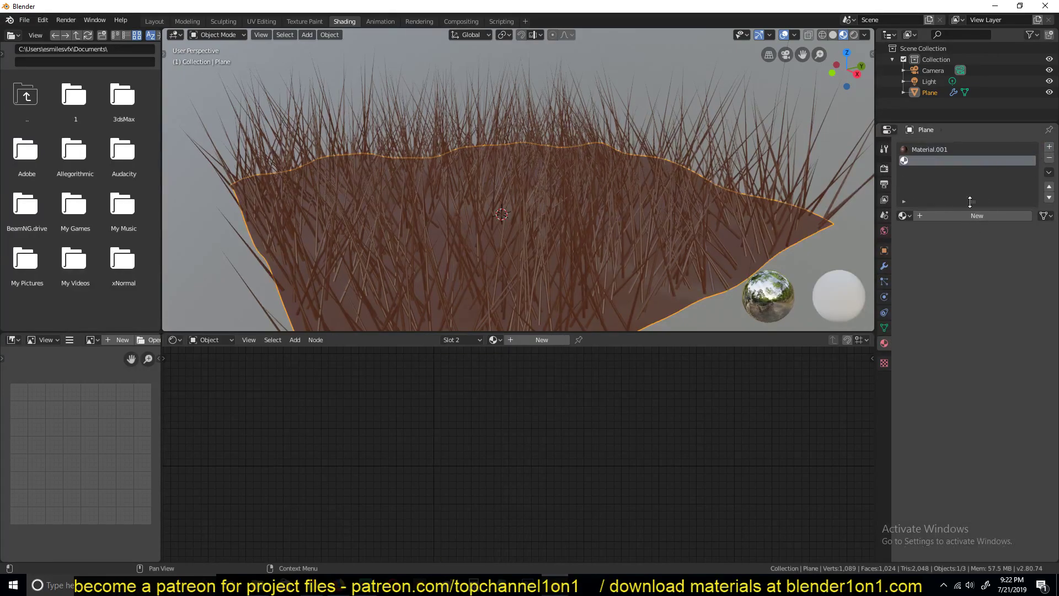
left_click(993, 217)
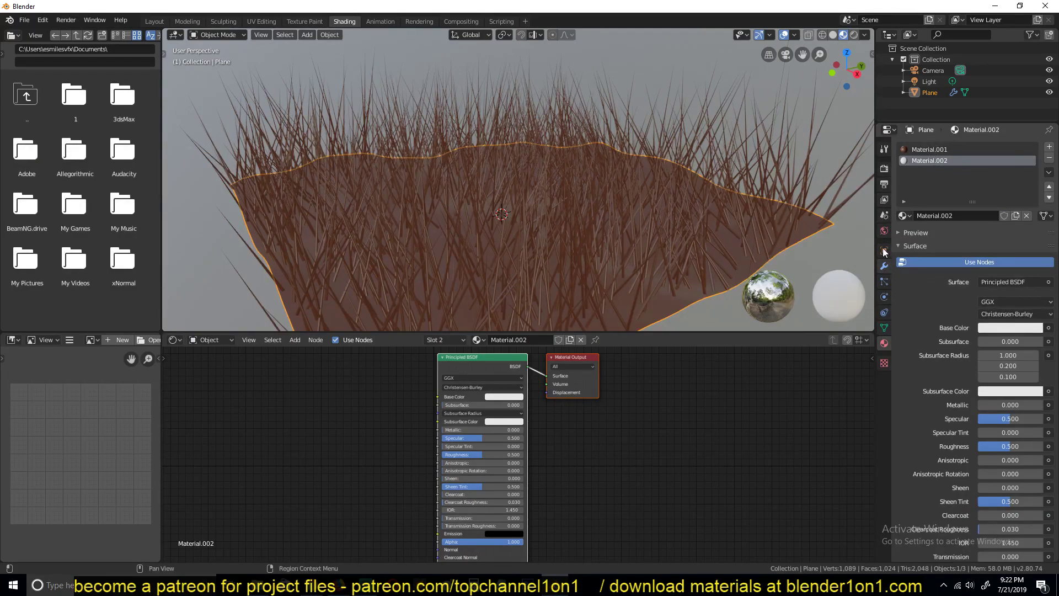
left_click(883, 280)
scroll(930, 392, "down", 2)
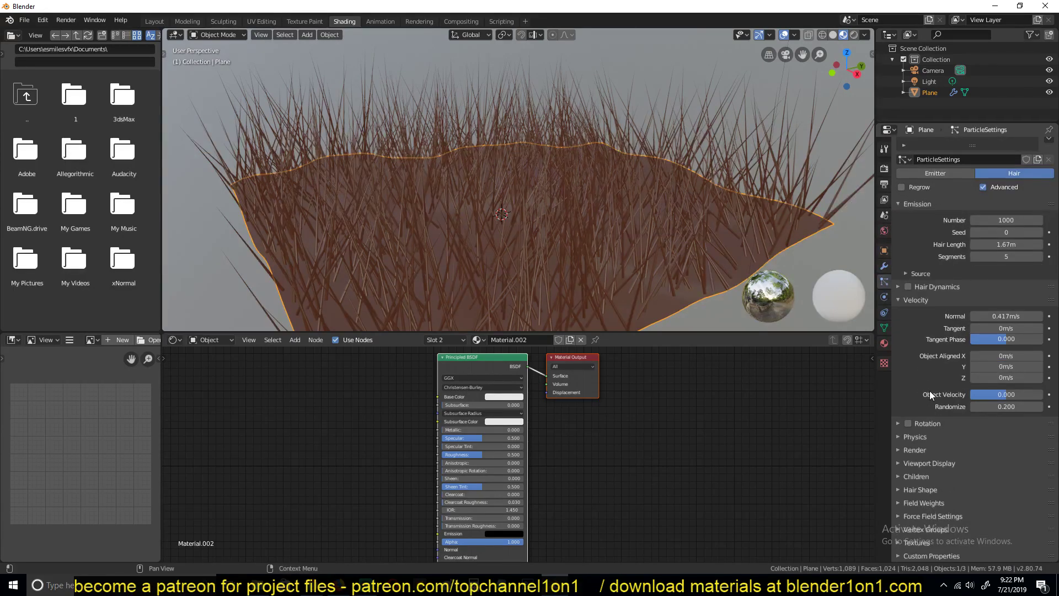
left_click(925, 451)
scroll(932, 444, "down", 4)
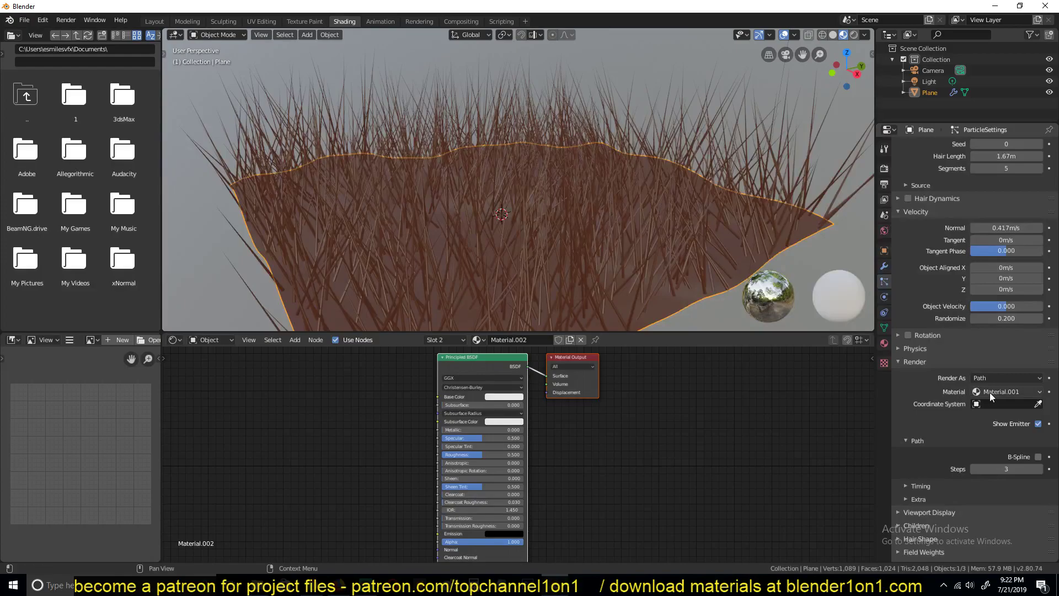
left_click(1007, 393)
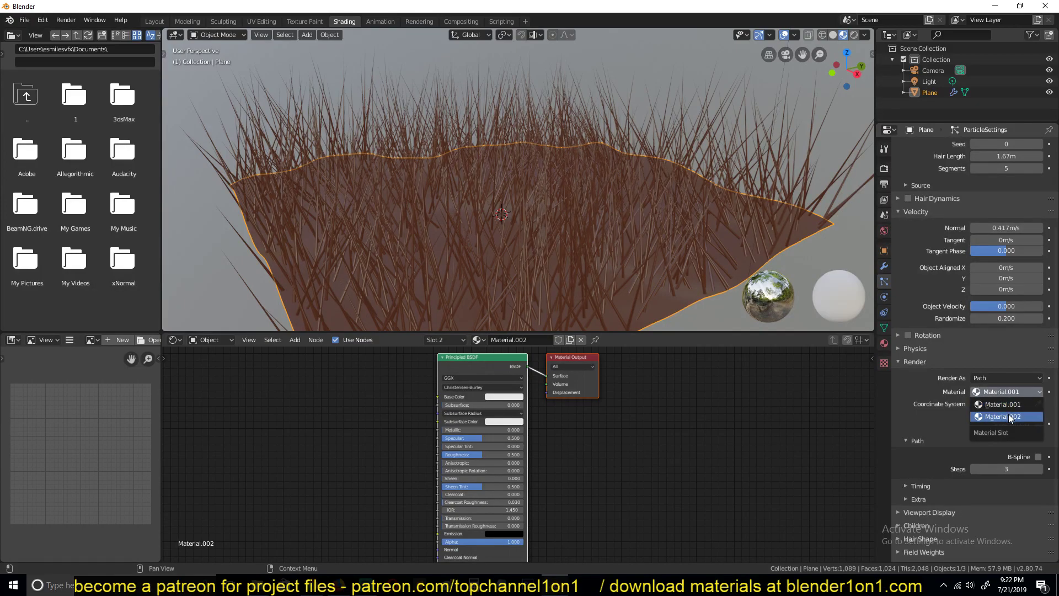
left_click(1010, 417)
Set the hair material's Base Color to orange in its Principled BSDF node.
left_click(885, 311)
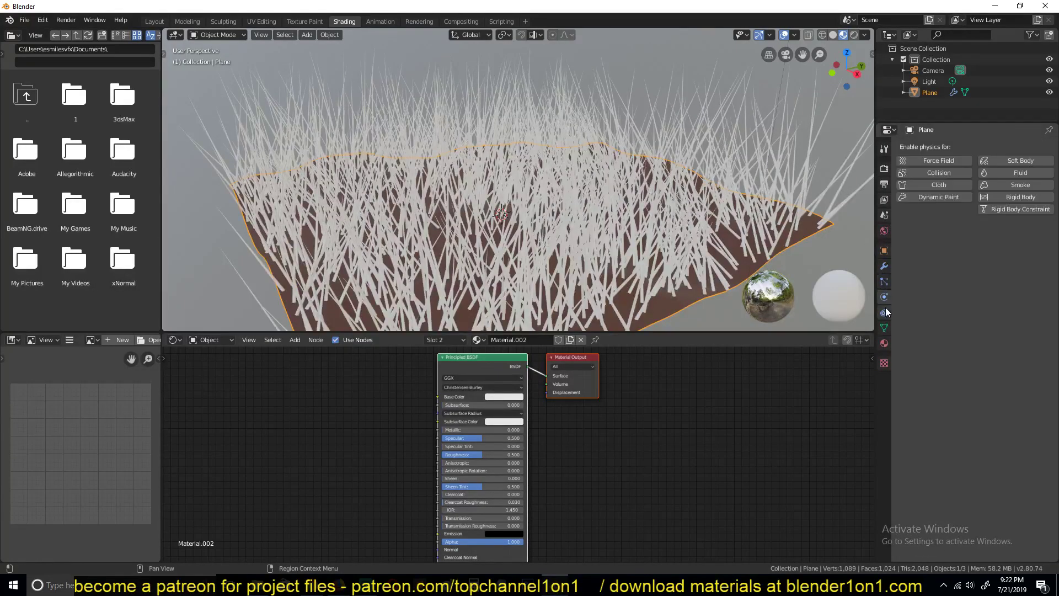
left_click(884, 342)
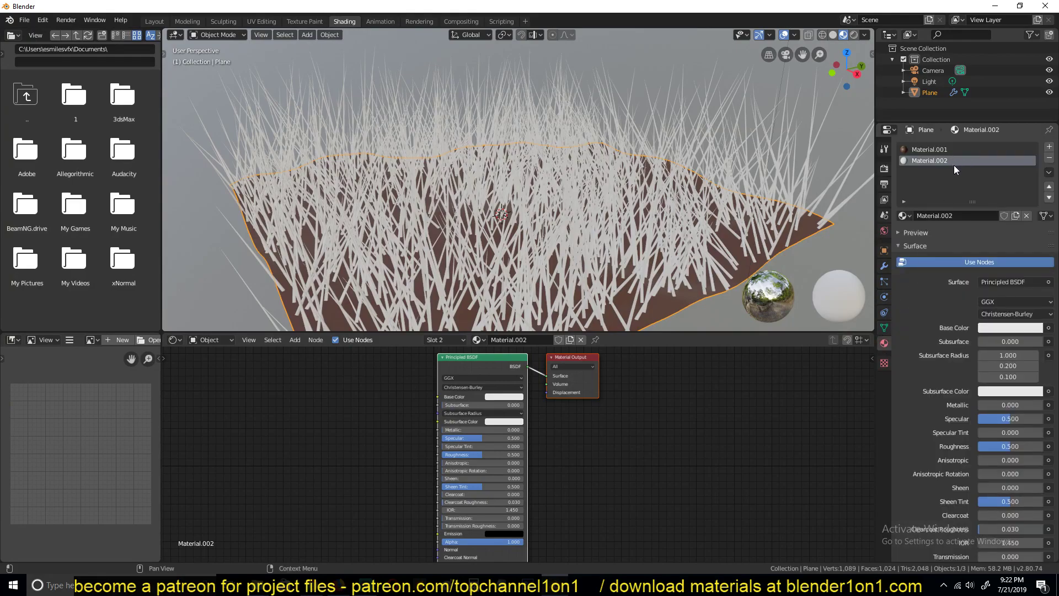
left_click(884, 282)
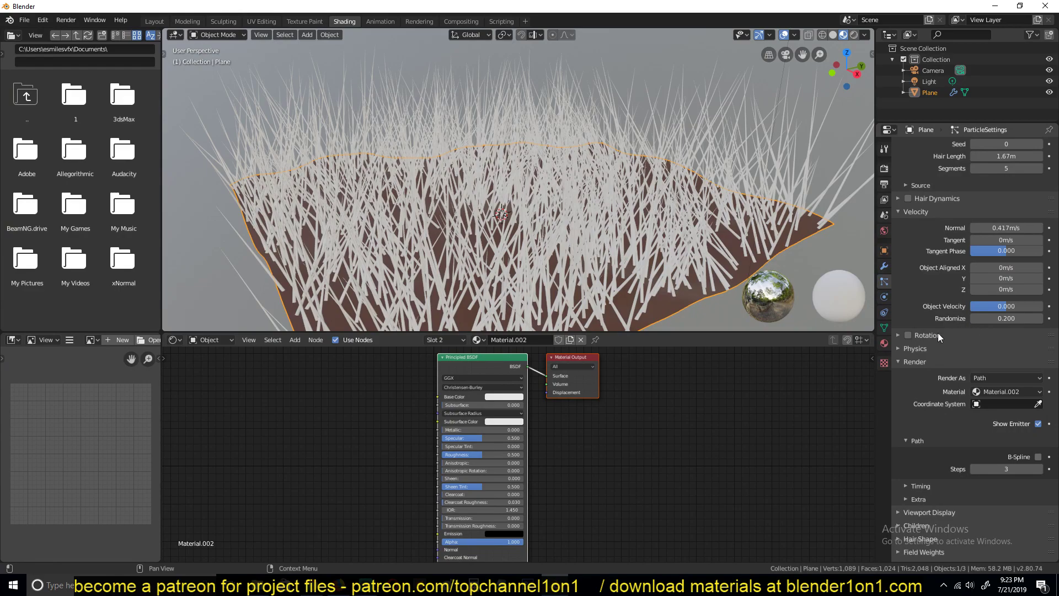
left_click(499, 397)
left_click_drag(514, 320, 499, 339)
middle_click_drag(589, 249, 607, 226)
middle_click_drag(445, 415, 502, 457)
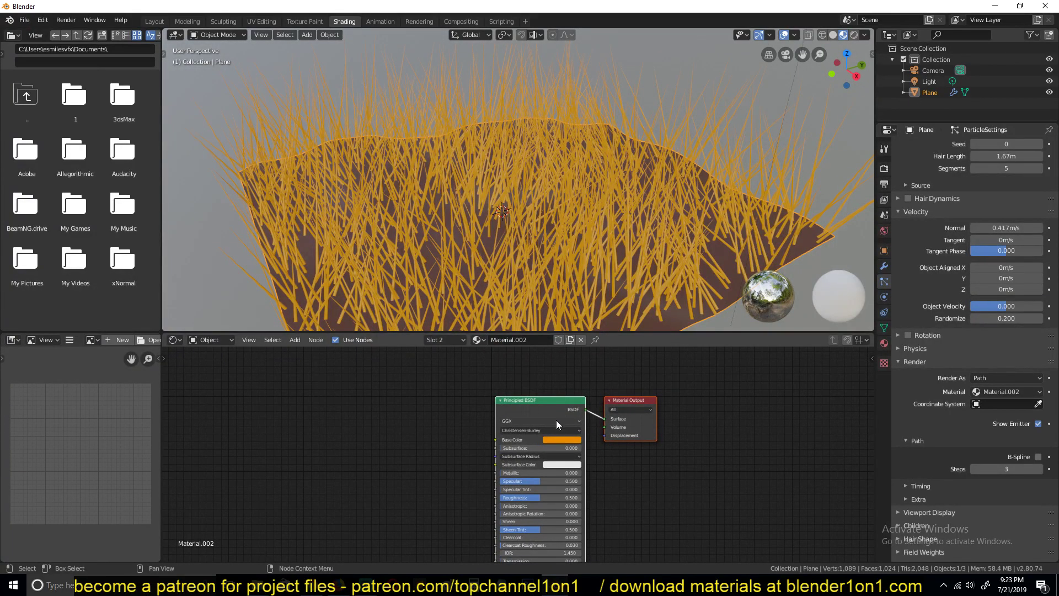
middle_click_drag(568, 145, 568, 135)
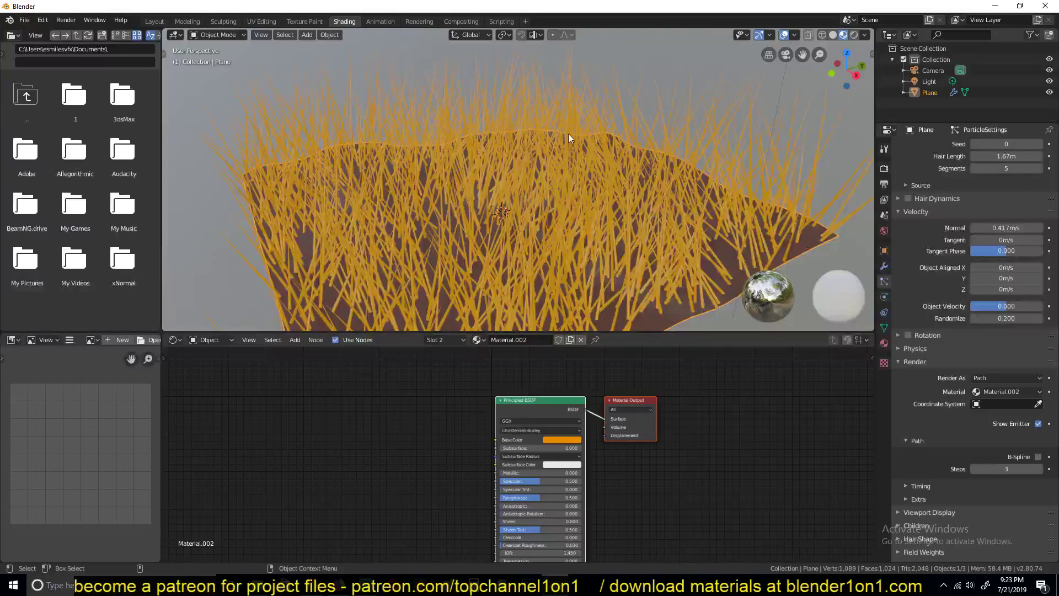
Add a Hair Info node well before the Principled BSDF in the hair material.
scroll(491, 438, "up", 2)
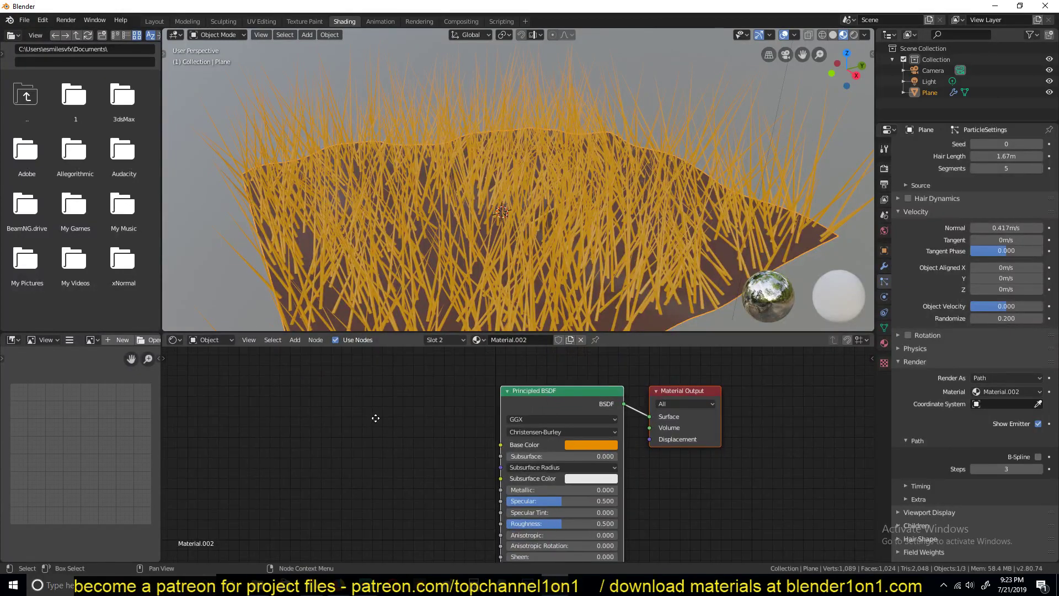
middle_click_drag(372, 417, 432, 453)
left_click(431, 449)
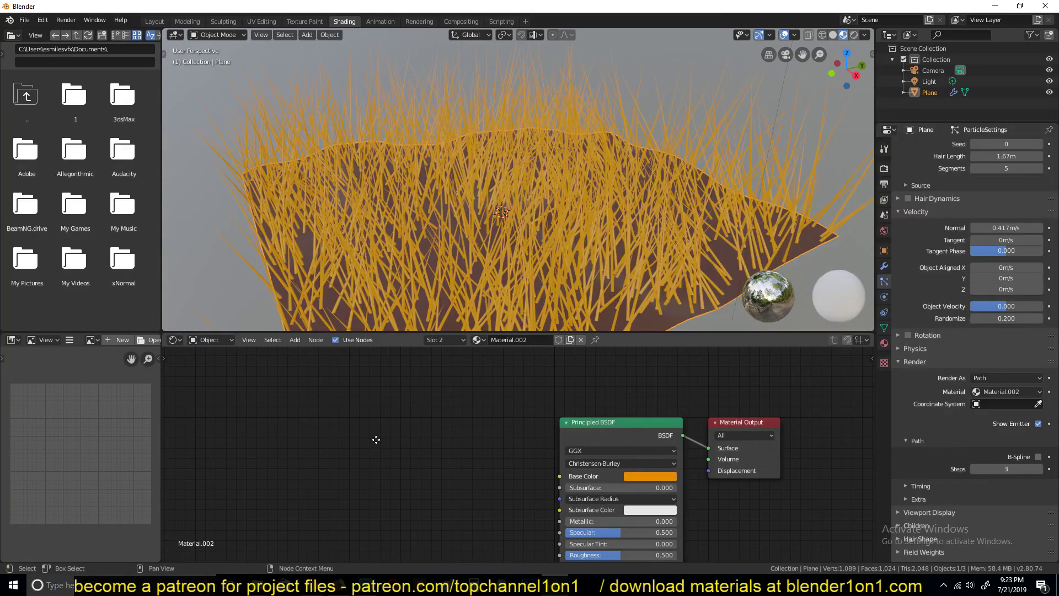
middle_click_drag(376, 440, 386, 438)
middle_click_drag(498, 219, 520, 243)
middle_click_drag(420, 449, 548, 449)
key("shift+a")
mouse_move(246, 442)
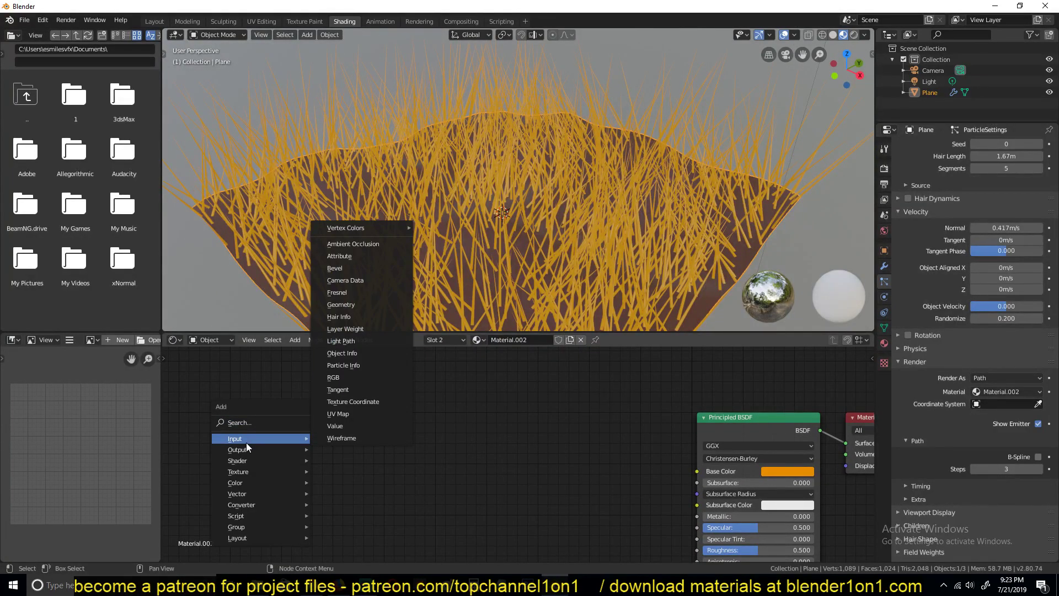
key("shift+a")
mouse_move(271, 422)
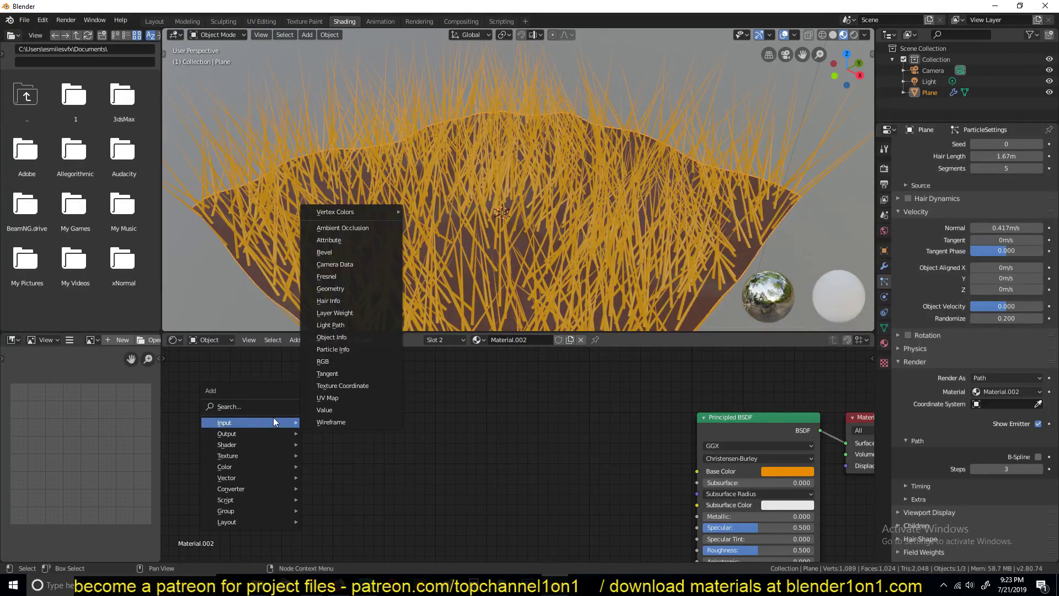
left_click(350, 297)
left_click(322, 409)
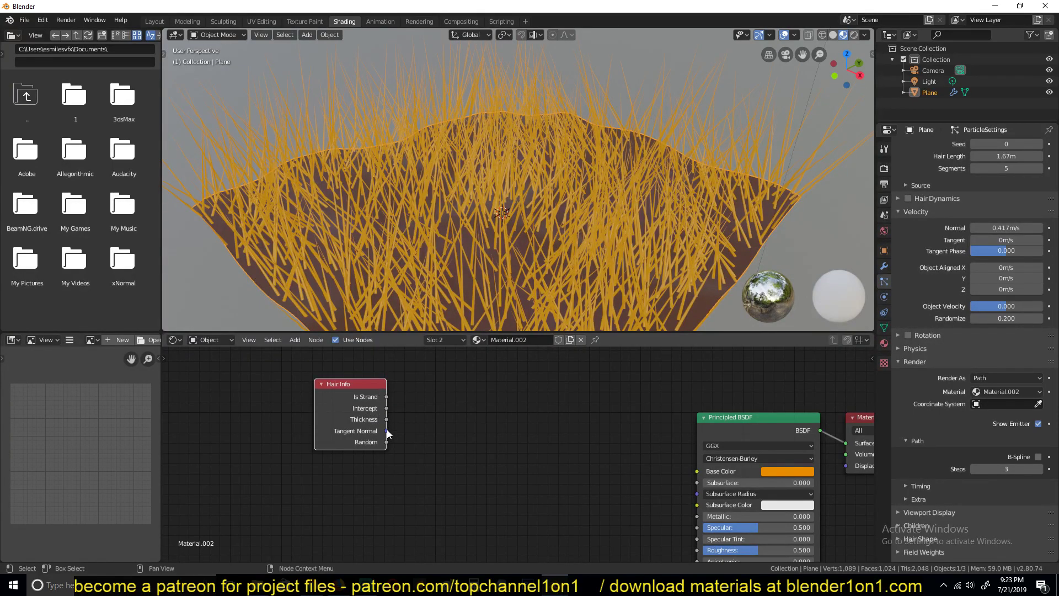
Preview the Hair Info node's Is Strand, Intercept and Thickness outputs on the strands one after another.
left_click(369, 397, "ctrl+shift")
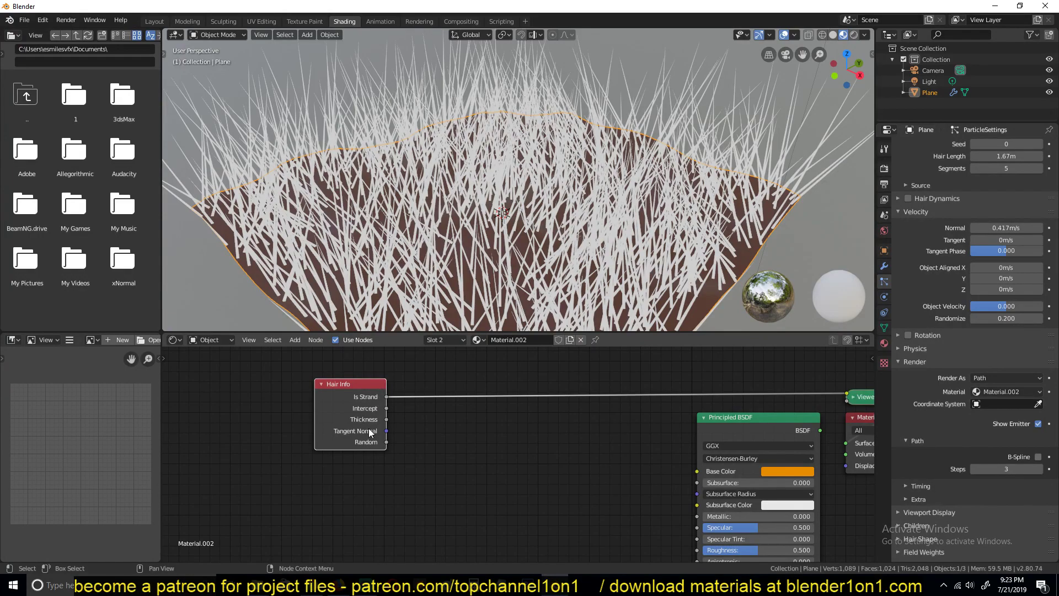
left_click(354, 393, "ctrl+shift")
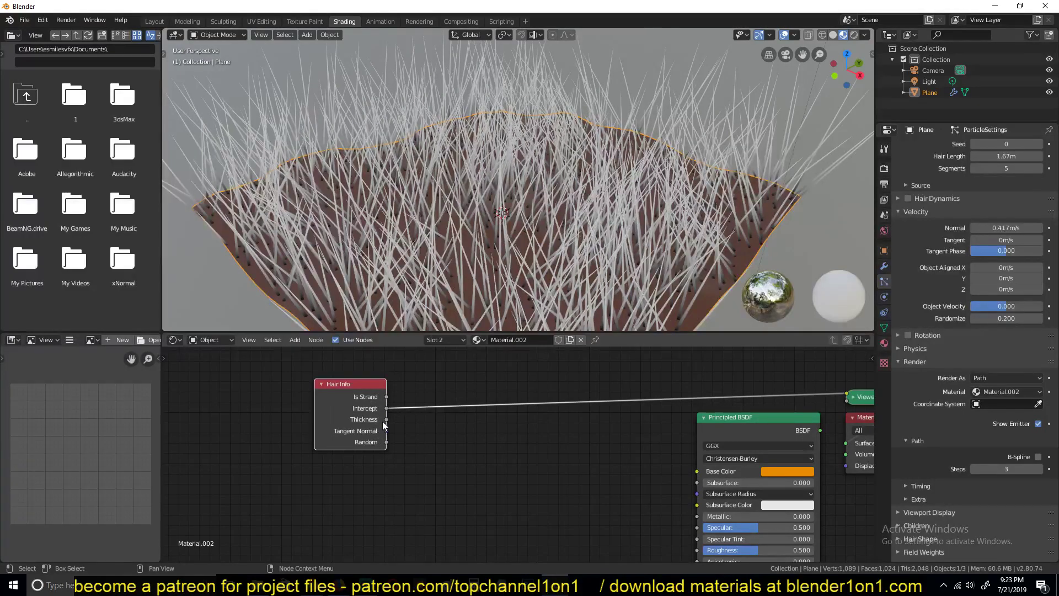
middle_click_drag(495, 164, 494, 135)
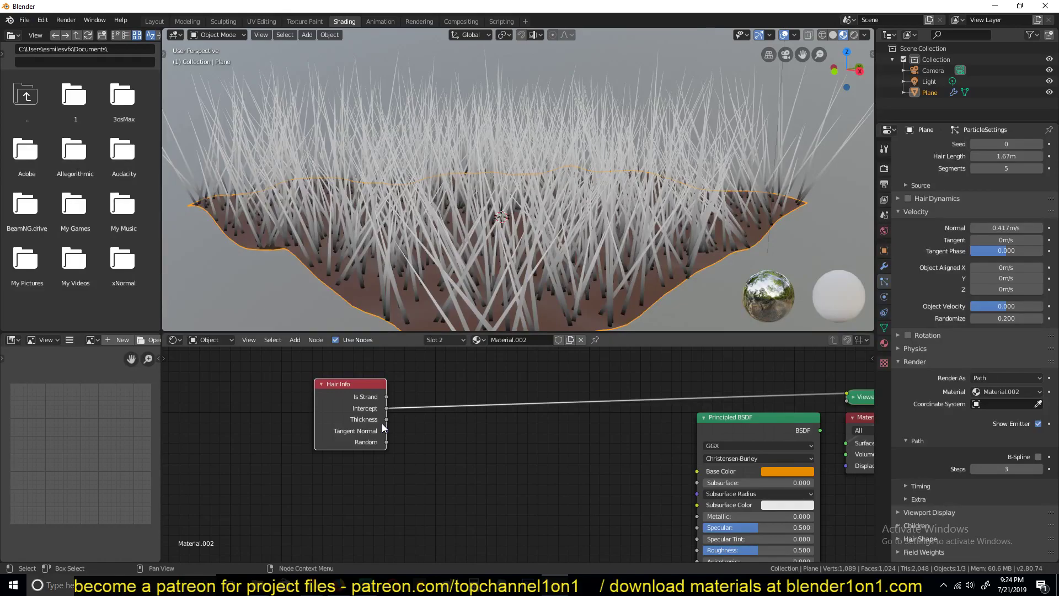
left_click(373, 407, "ctrl+shift")
middle_click_drag(499, 279, 518, 250)
middle_click_drag(645, 274, 641, 267)
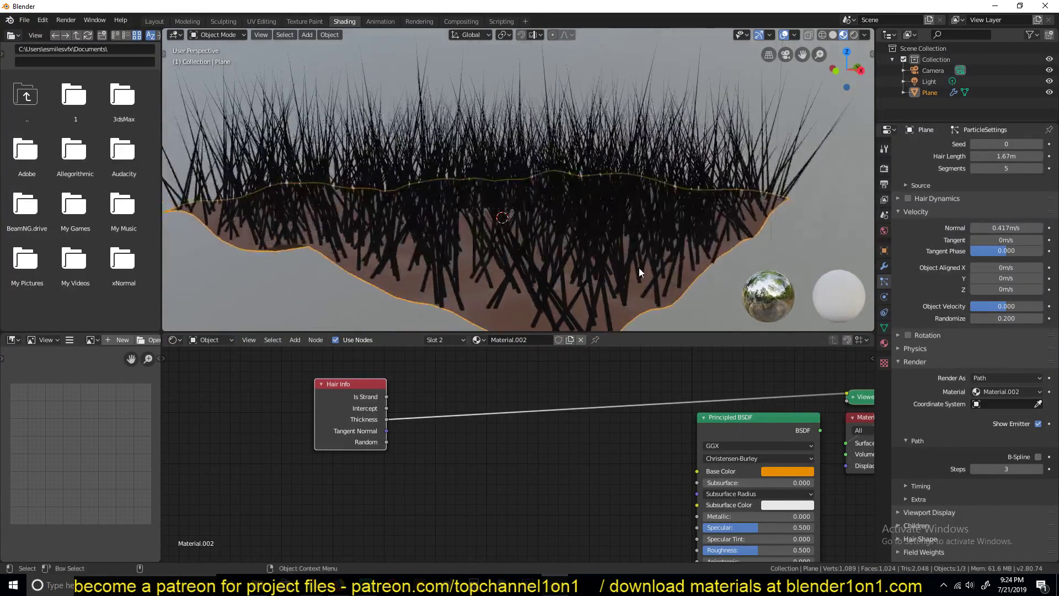
Preview the Hair Info node's Tangent Normal output and switch the viewer connection to its Random output.
left_click(347, 418, "ctrl+shift")
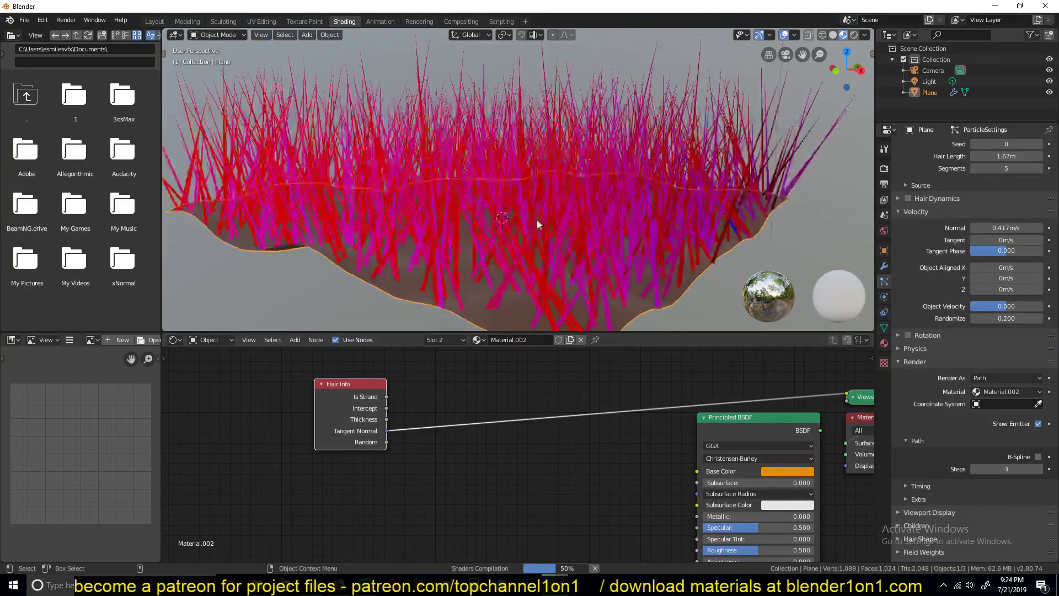
left_click(349, 408, "ctrl+shift")
middle_click_drag(380, 309, 365, 289)
mouse_move(449, 263)
middle_mouse_down()
mouse_move(488, 292)
mouse_move(458, 251)
middle_mouse_up()
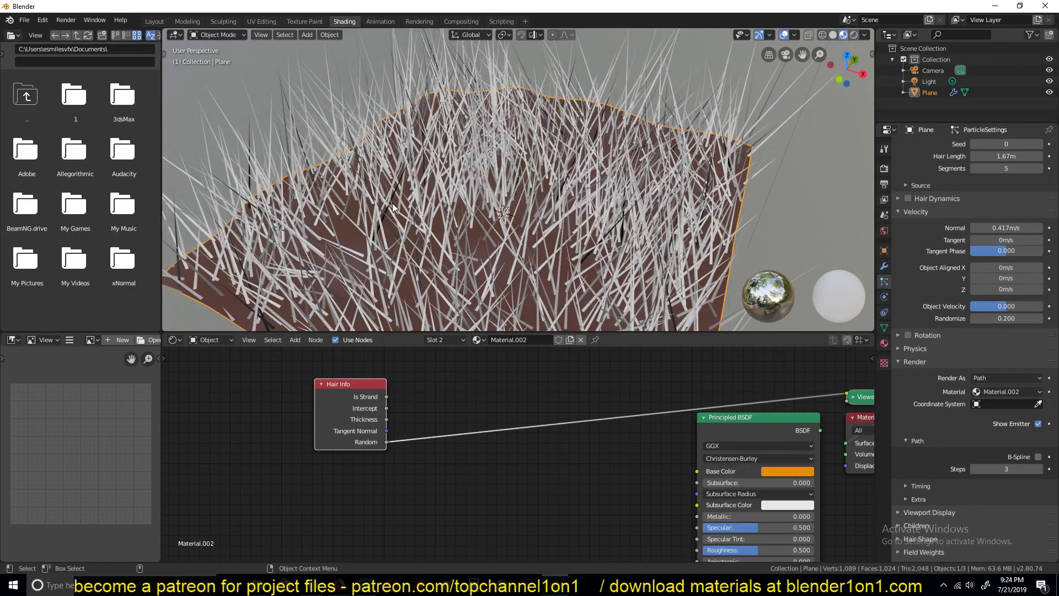
middle_click_drag(532, 209, 419, 187)
Move the Hair Info node farther from the shader and insert a ColorRamp node between its Random output and the viewer.
left_click_drag(358, 419, 290, 430)
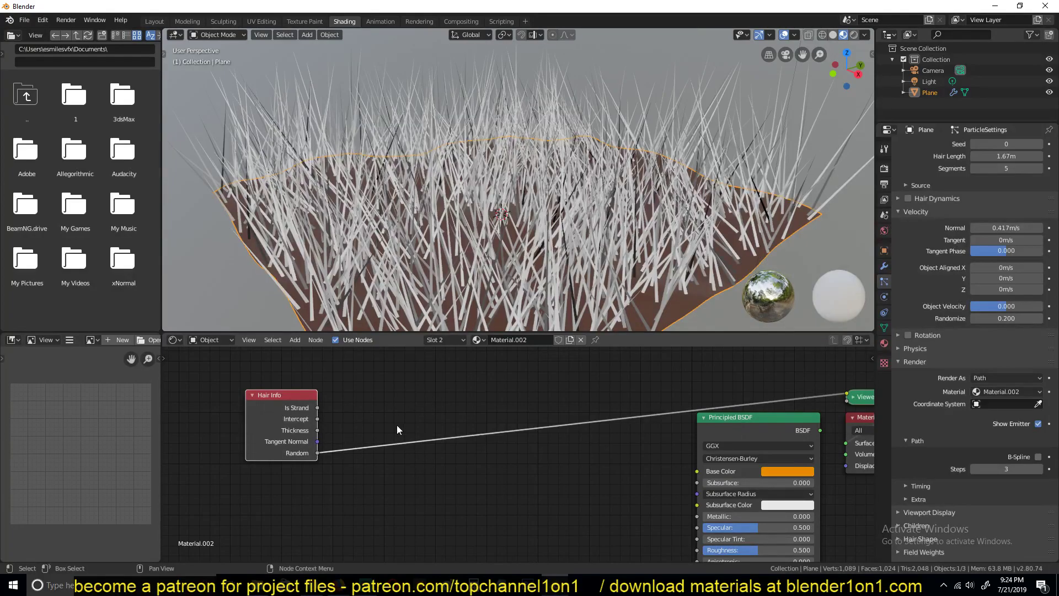
middle_click_drag(558, 182, 549, 175)
key("shift+a")
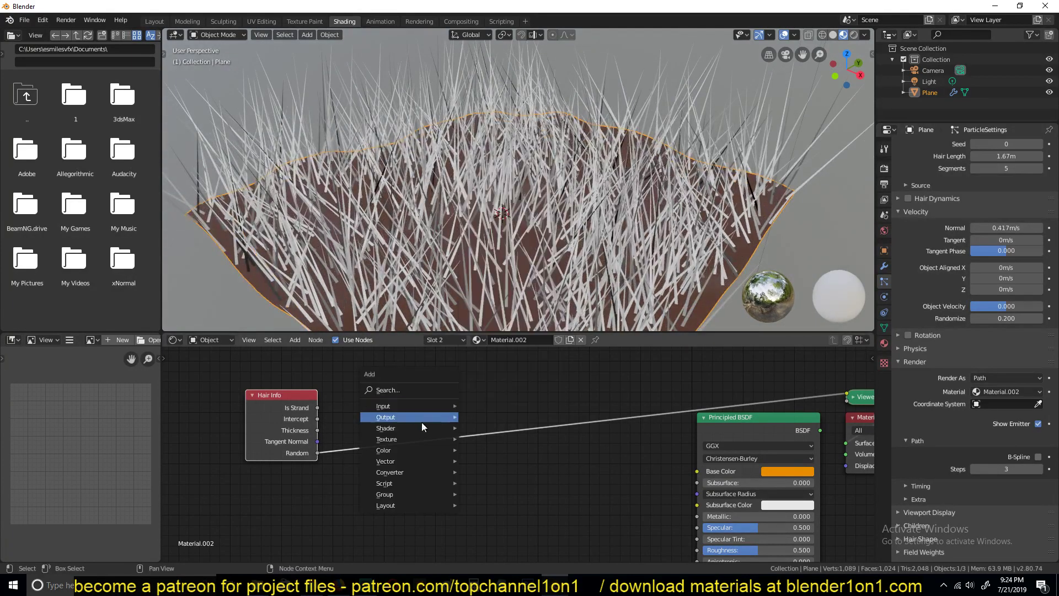
left_click(490, 339)
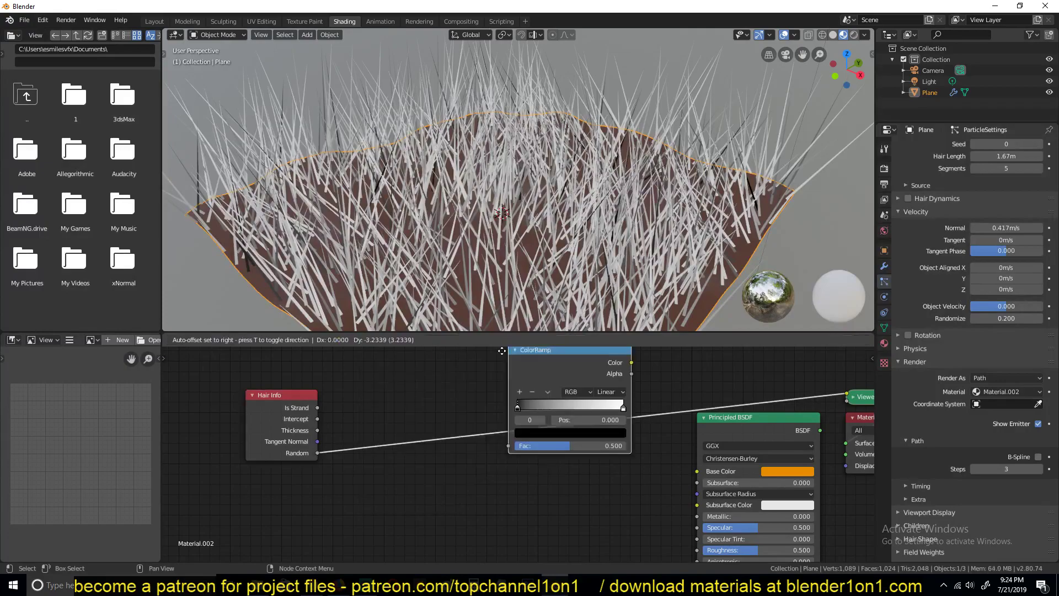
left_click(445, 435)
middle_click_drag(448, 224, 438, 221)
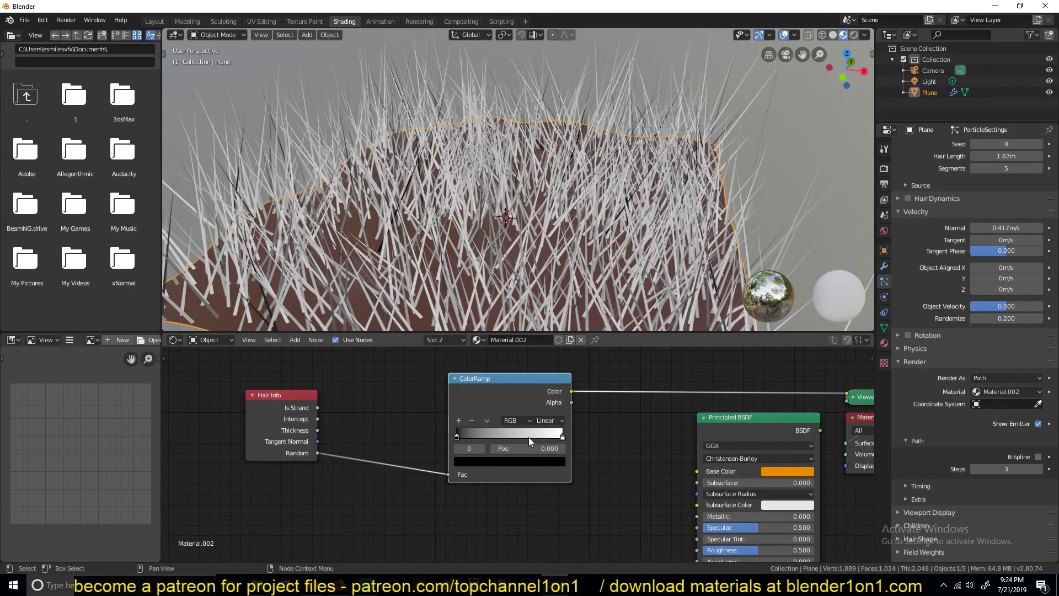
Colour the ColorRamp's first stop dark green and its last stop light orange.
left_click(469, 460)
left_click_drag(543, 353, 542, 317)
left_click(506, 363)
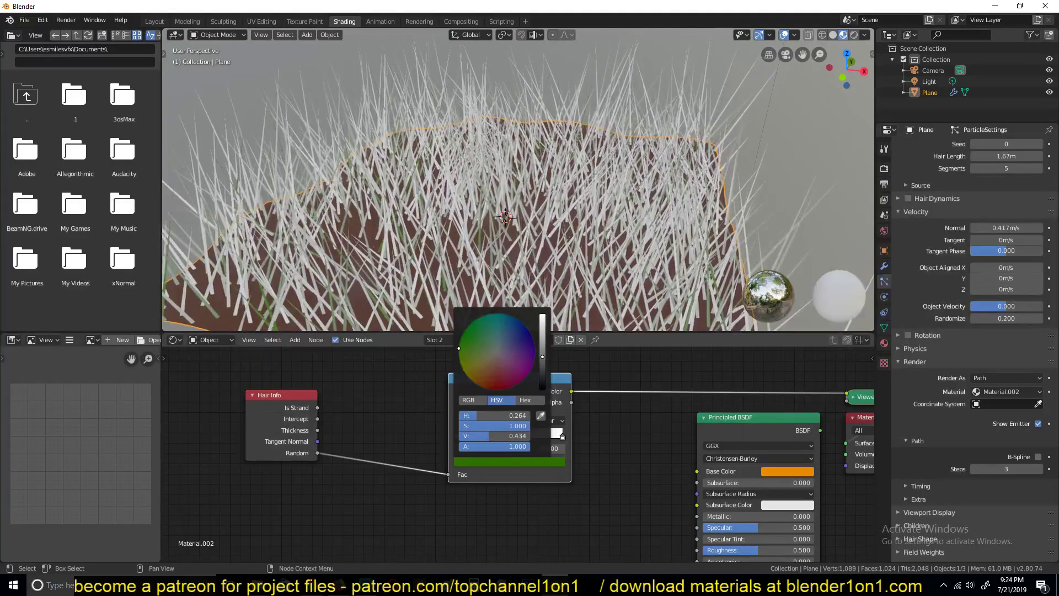
left_click(562, 437)
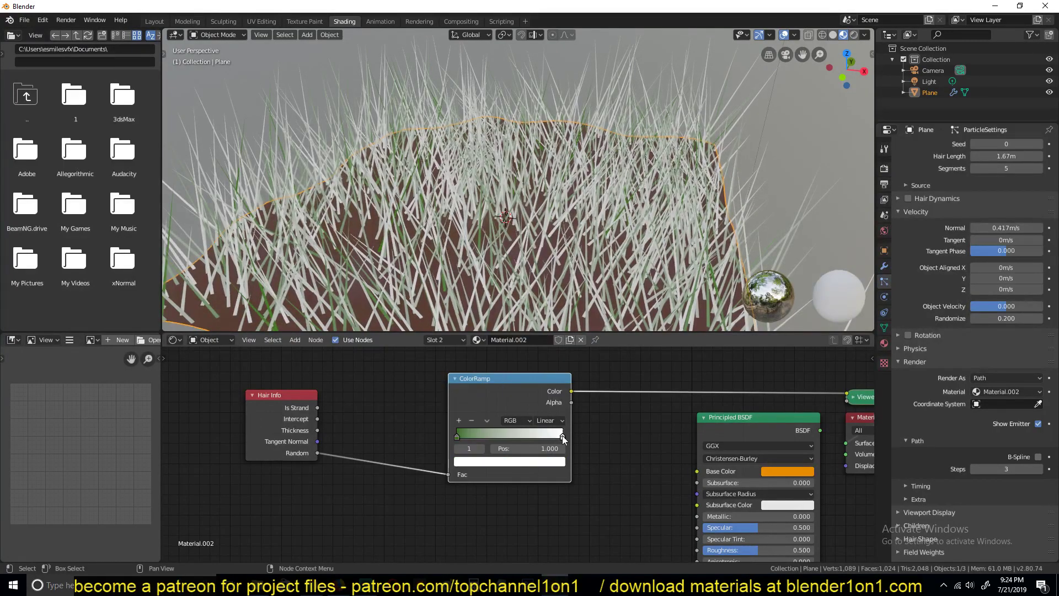
left_click(528, 463)
left_click(497, 349)
mouse_move(497, 349)
left_mouse_down()
mouse_move(505, 368)
mouse_move(483, 372)
left_mouse_up()
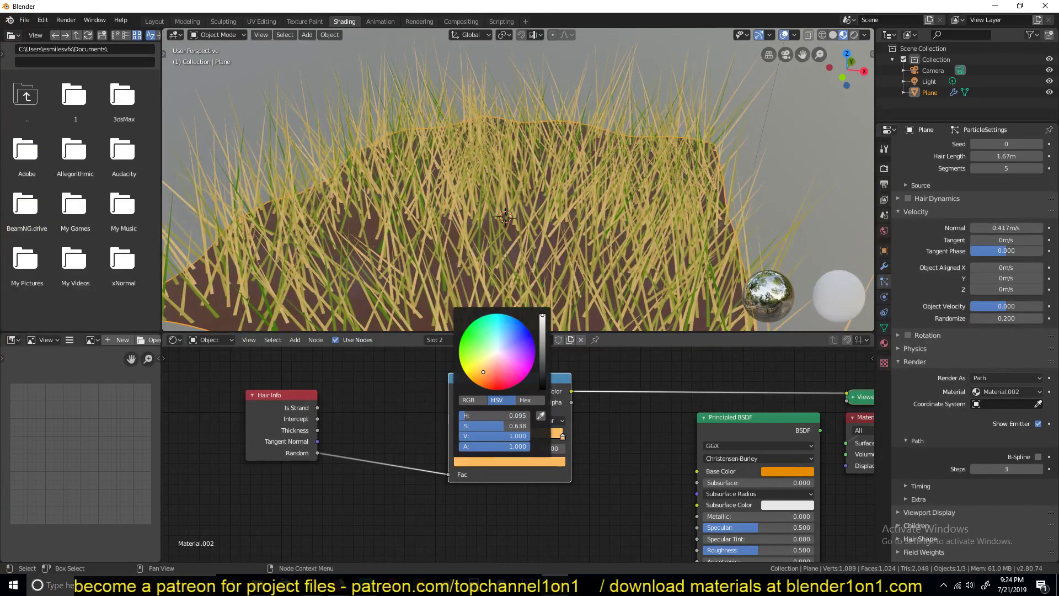
Set the ColorRamp interpolation to Constant and move the orange stop to position 0.268.
scroll(594, 279, "down", 5)
middle_click_drag(595, 279, 513, 264)
scroll(513, 264, "up", 8)
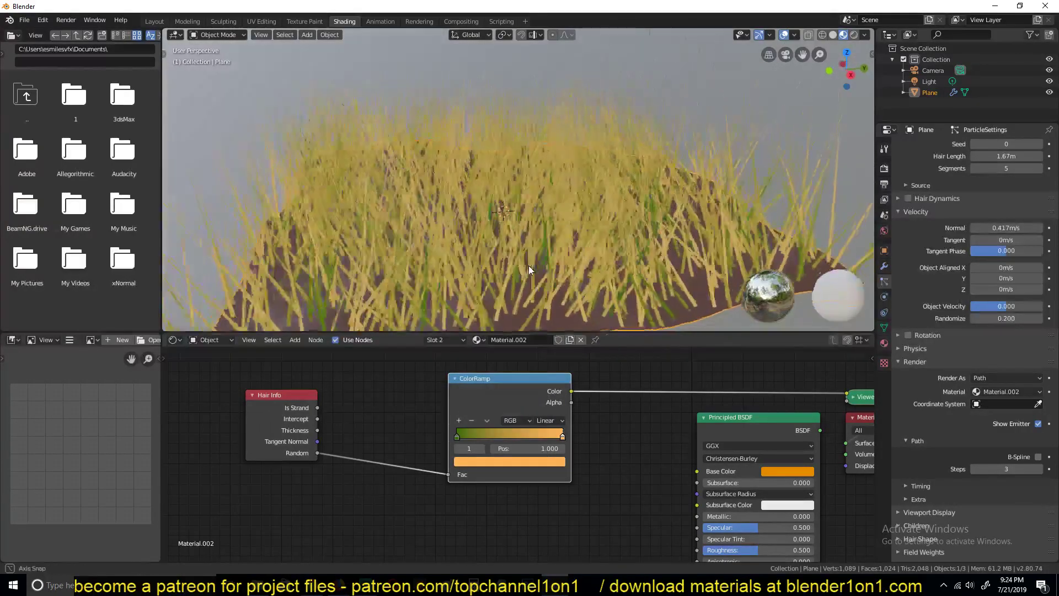
scroll(512, 287, "down", 2)
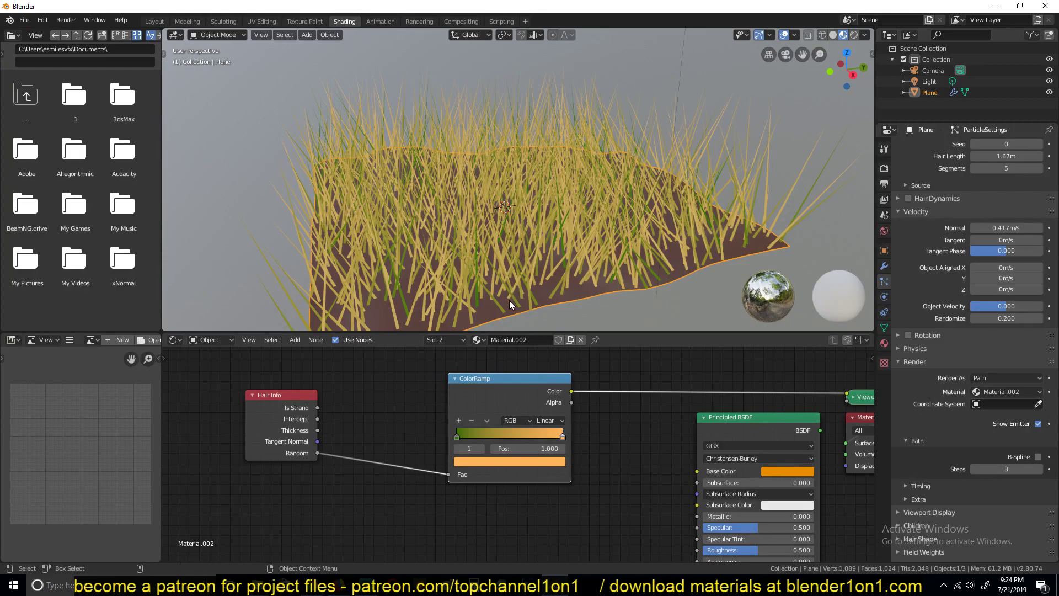
left_click(538, 420)
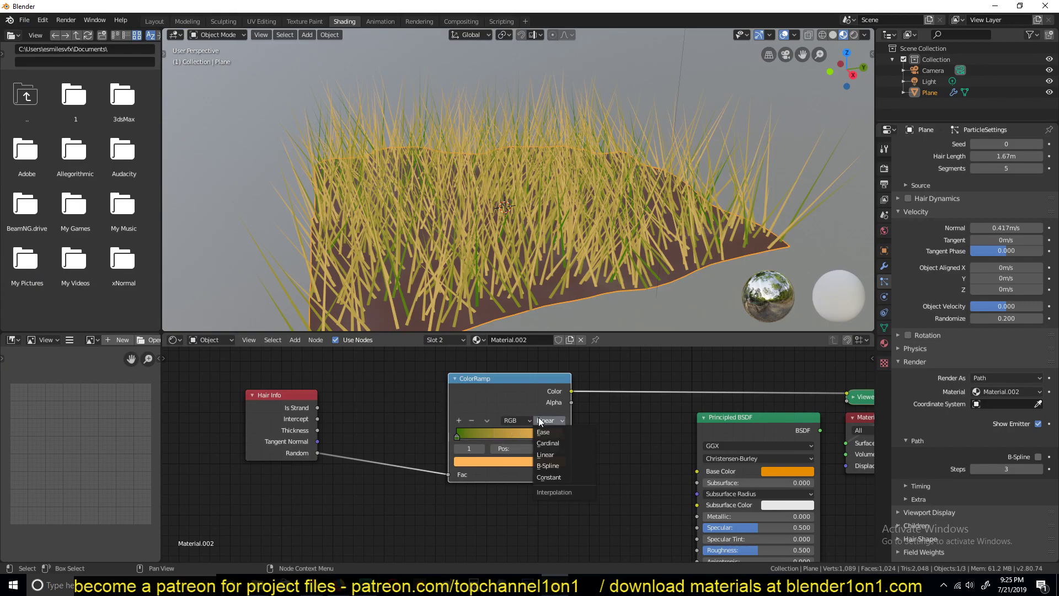
left_click(549, 420)
left_click(549, 477)
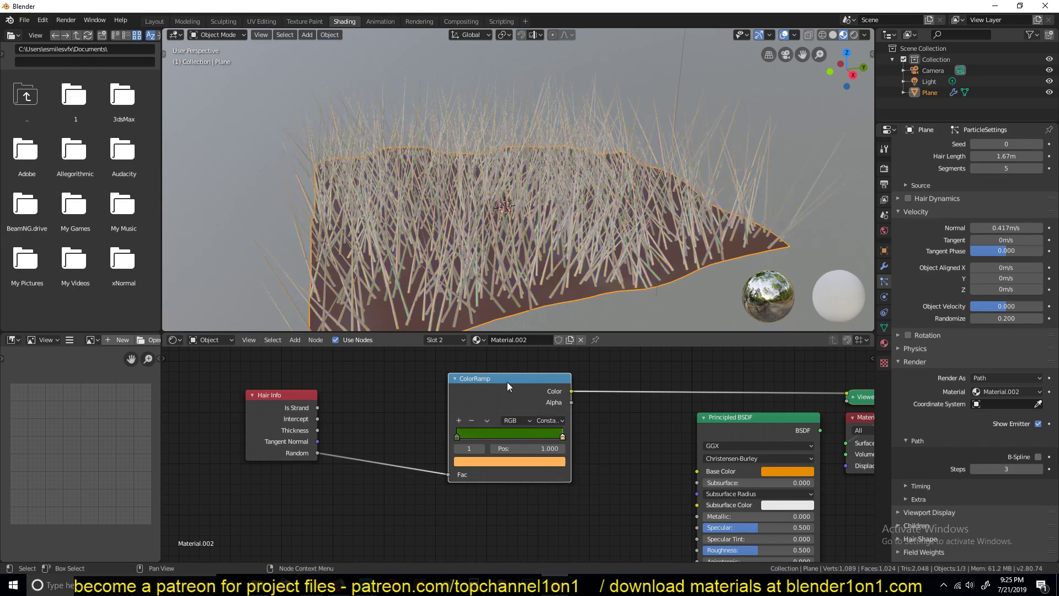
middle_click_drag(544, 216, 561, 235)
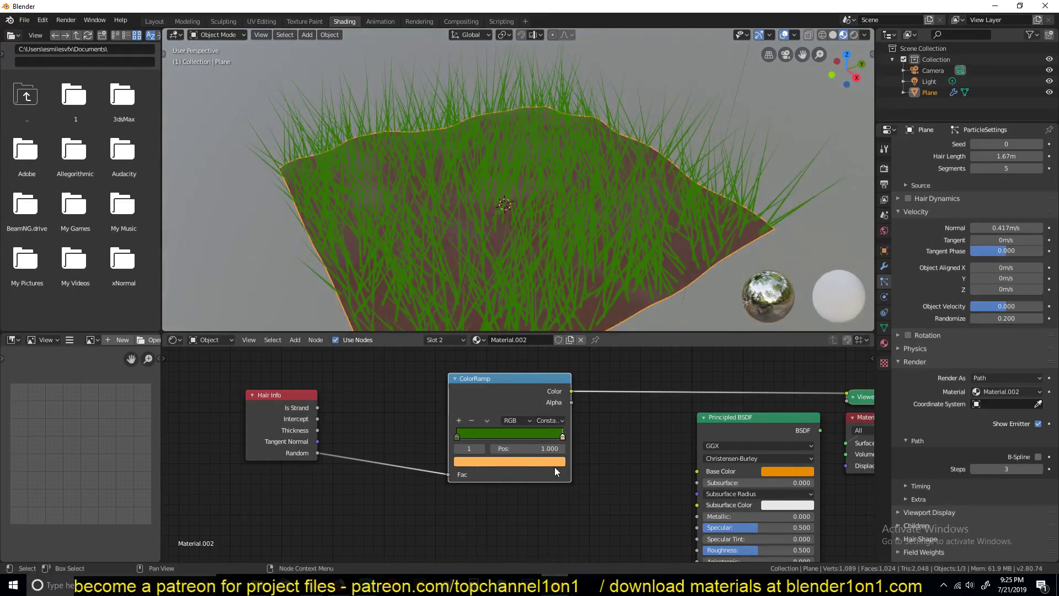
left_click_drag(562, 436, 484, 435)
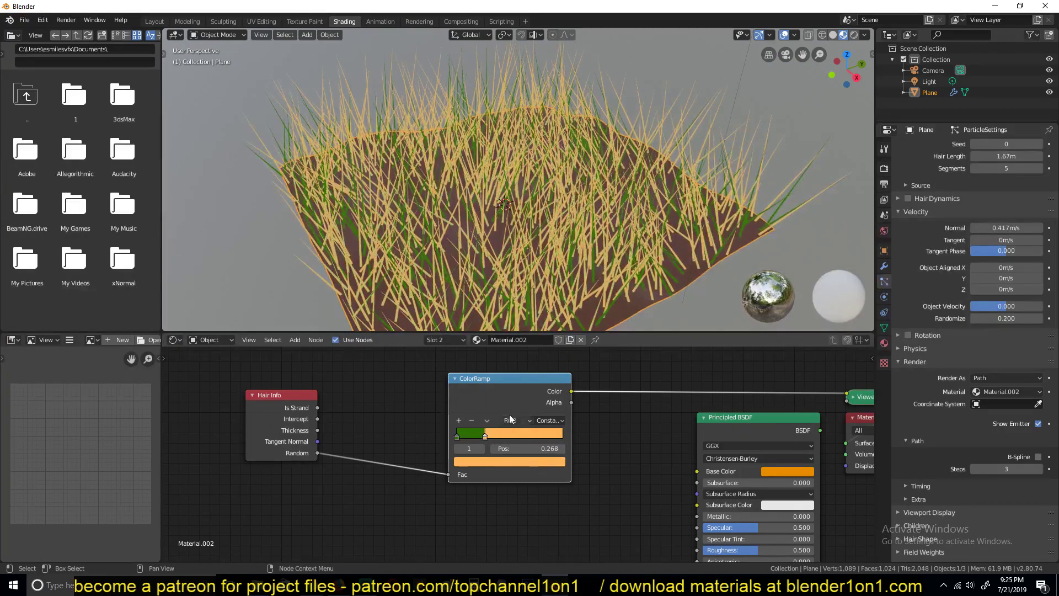
Add a ColorRamp stop between green and orange at position 0.234 and colour it dark blue.
left_click(458, 420)
mouse_move(485, 436)
left_mouse_down()
mouse_move(518, 436)
mouse_move(482, 436)
left_mouse_up()
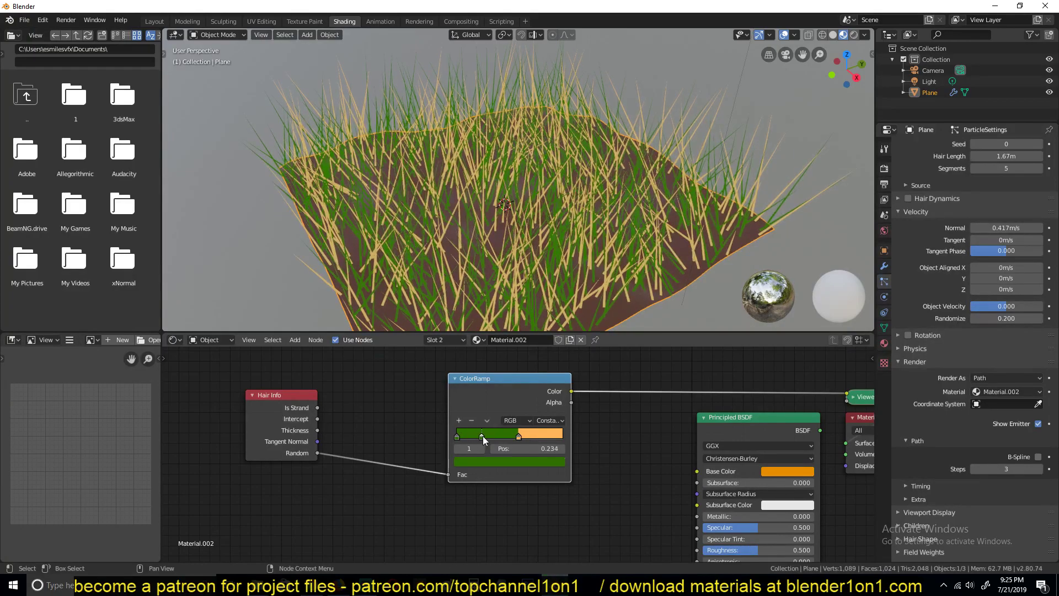
left_click(498, 462)
left_click(527, 327)
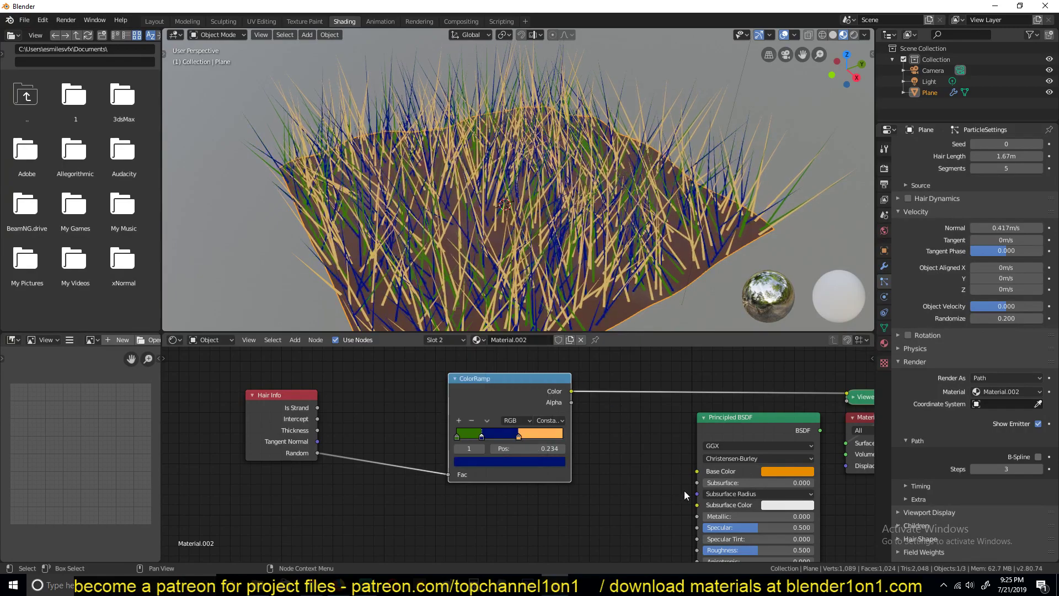
Add another ColorRamp stop beyond the orange one at position 0.814 and colour it bright red.
left_click(459, 420)
left_click_drag(472, 438, 541, 438)
left_click(539, 463)
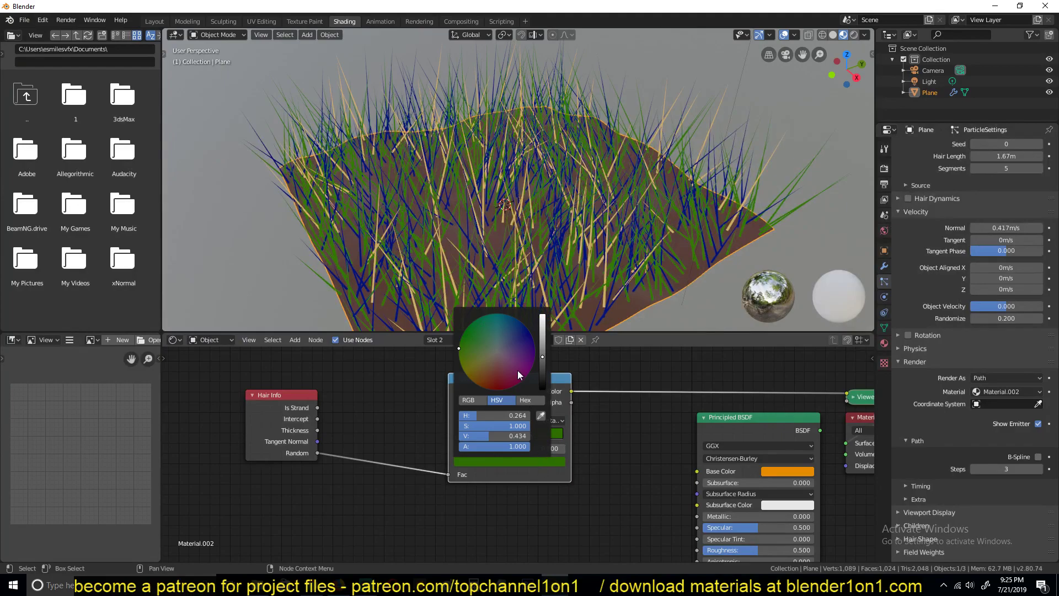
left_click(518, 372)
left_click_drag(536, 437, 542, 440)
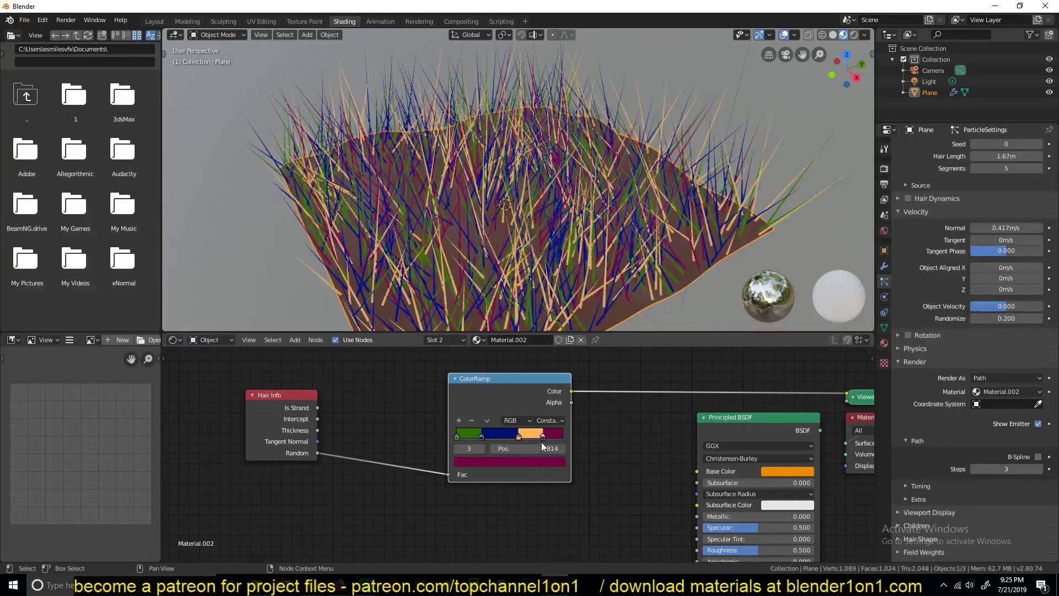
left_click(540, 459)
left_click(498, 388)
scroll(511, 388, "up", 10)
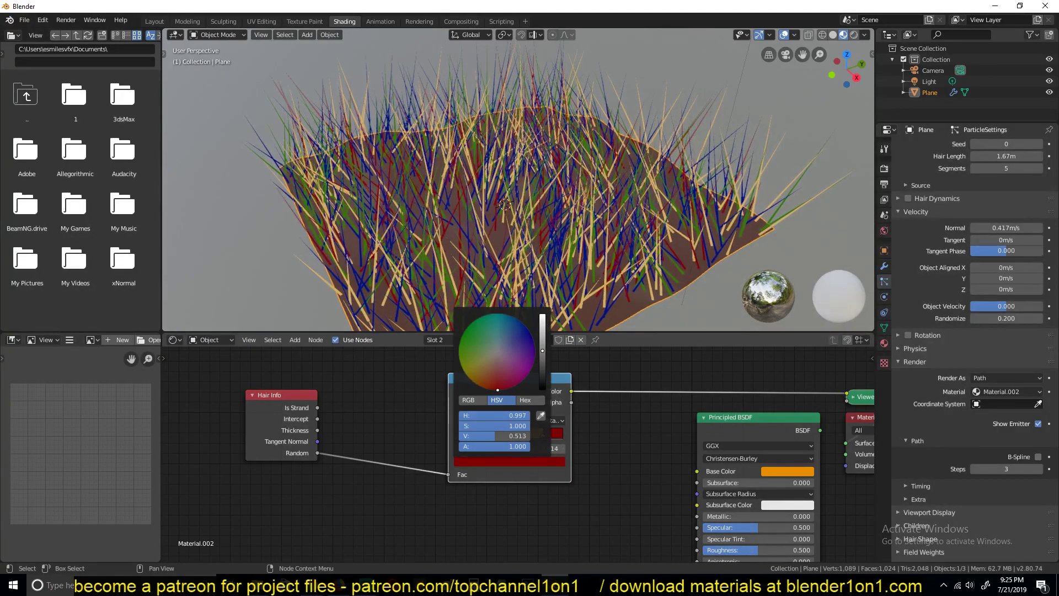
Shift the ColorRamp's blue stop slightly toward the green one and move the orange stop to position 0.486.
middle_click_drag(635, 284, 476, 230)
scroll(475, 227, "up", 3)
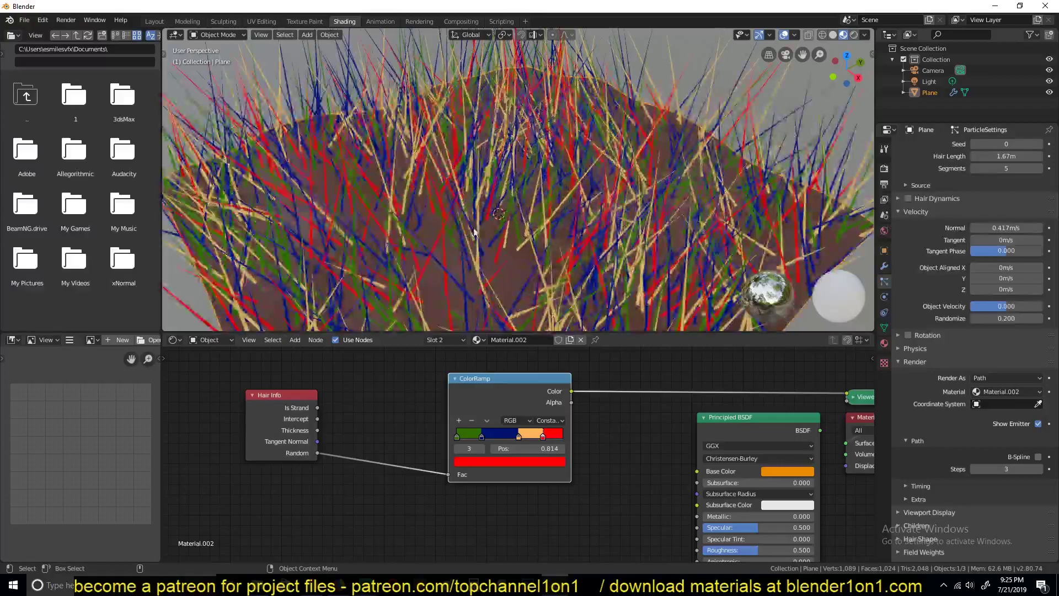
scroll(495, 237, "down", 4)
scroll(500, 260, "up", 4)
scroll(501, 259, "down", 2)
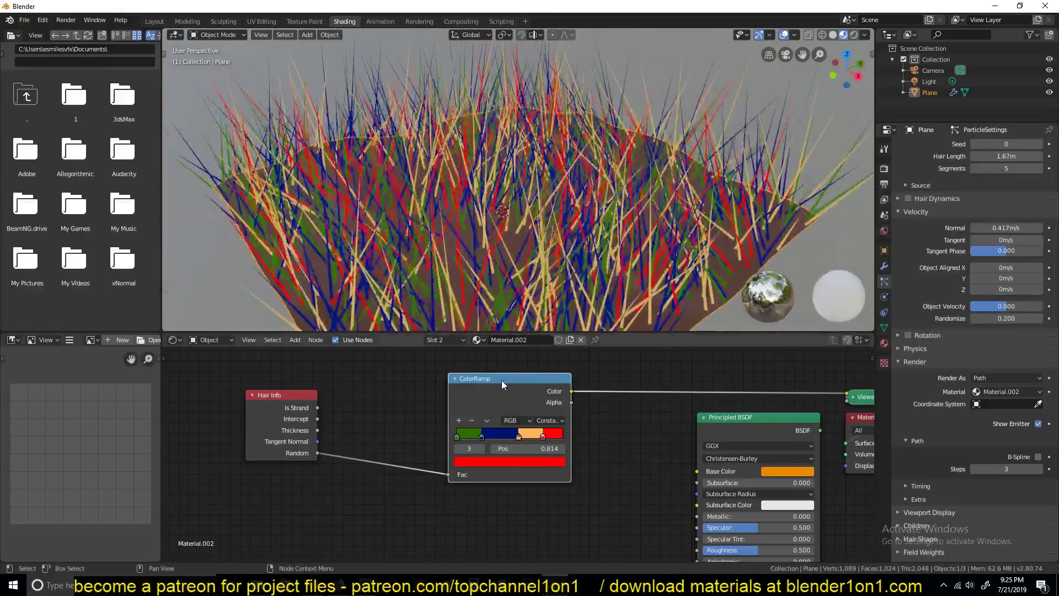
left_click_drag(481, 436, 508, 437)
scroll(448, 242, "down", 3)
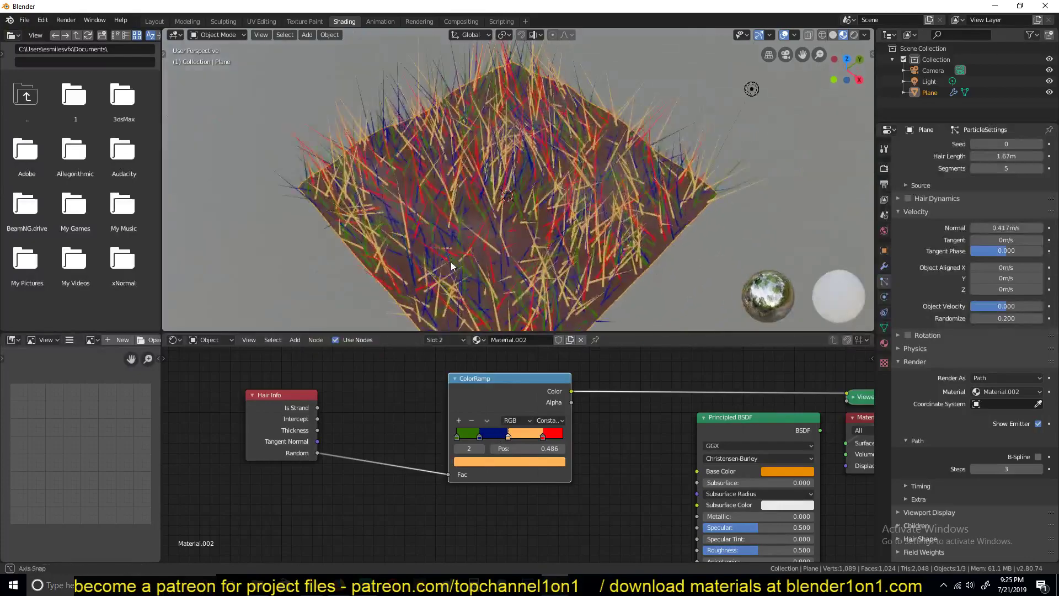
scroll(451, 262, "up", 5)
Try Linear interpolation on the four-colour ColorRamp and switch it back to Constant.
left_click(549, 420)
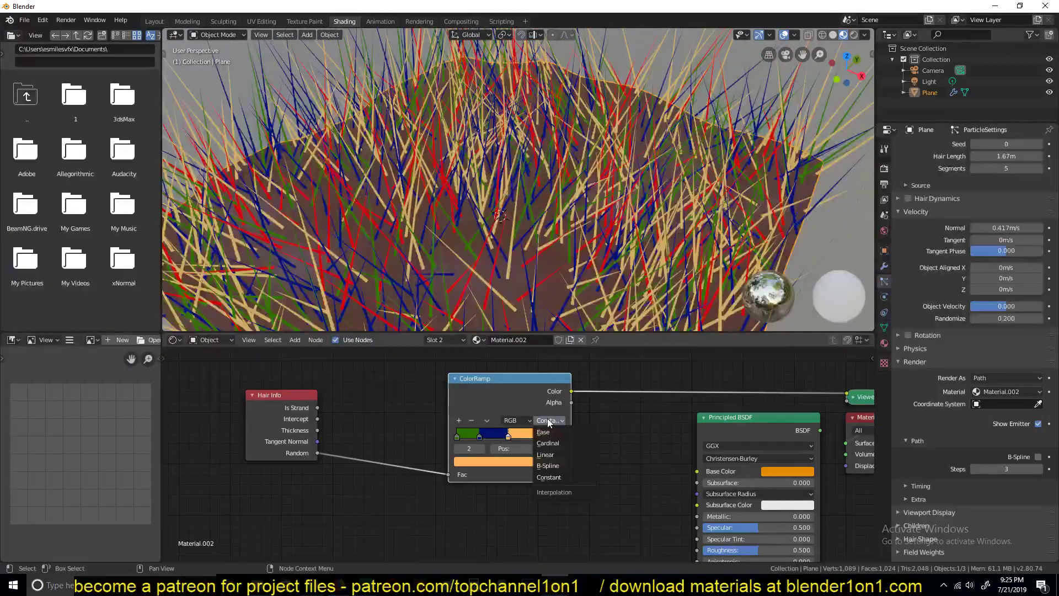
left_click(548, 455)
middle_click_drag(521, 241, 478, 246)
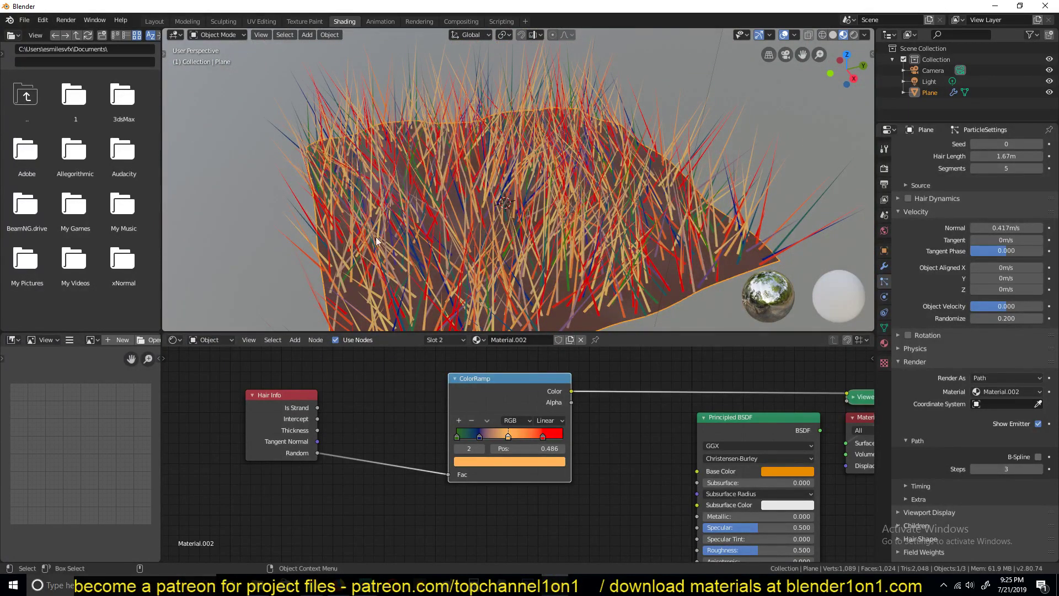
left_click(548, 421)
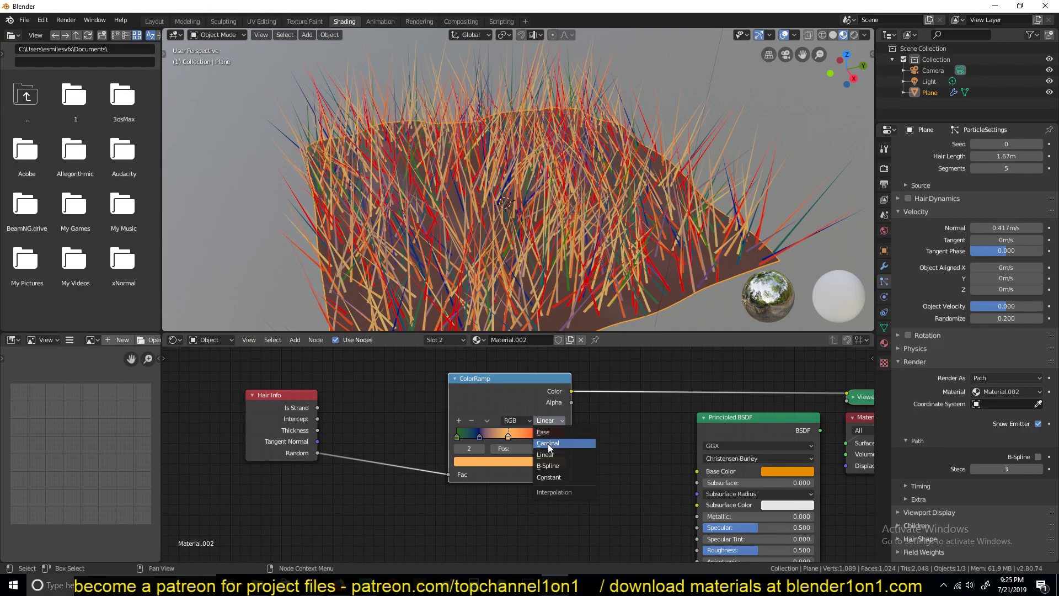
left_click(549, 477)
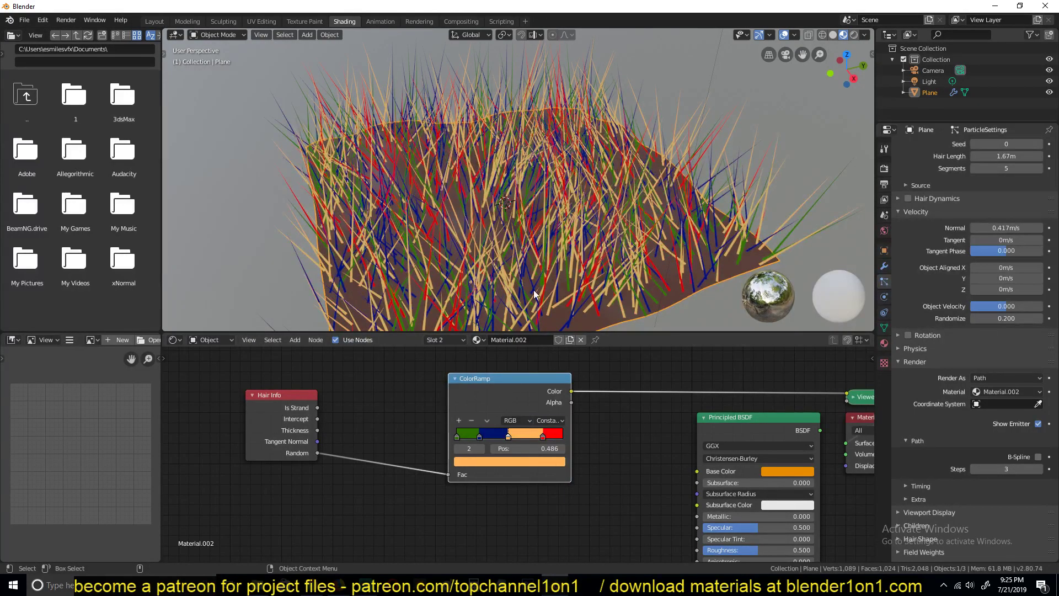
Move the ColorRamp's blue stop to position 0.366 to compare the colour shares, and shift it back to 0.184.
middle_click_drag(537, 295, 528, 248)
scroll(508, 447, "up", 2)
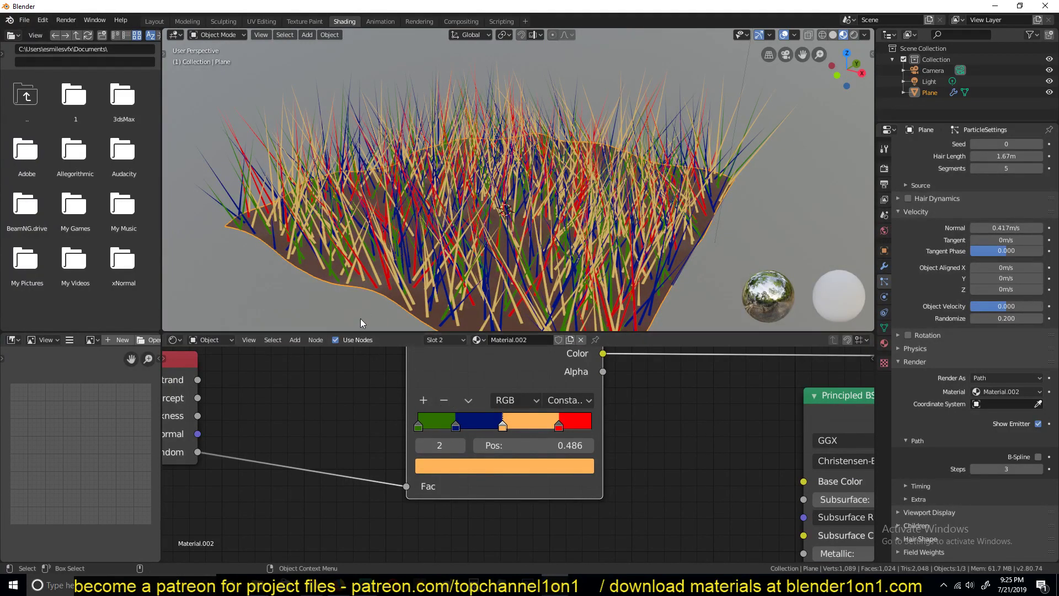
left_click_drag(455, 426, 481, 431)
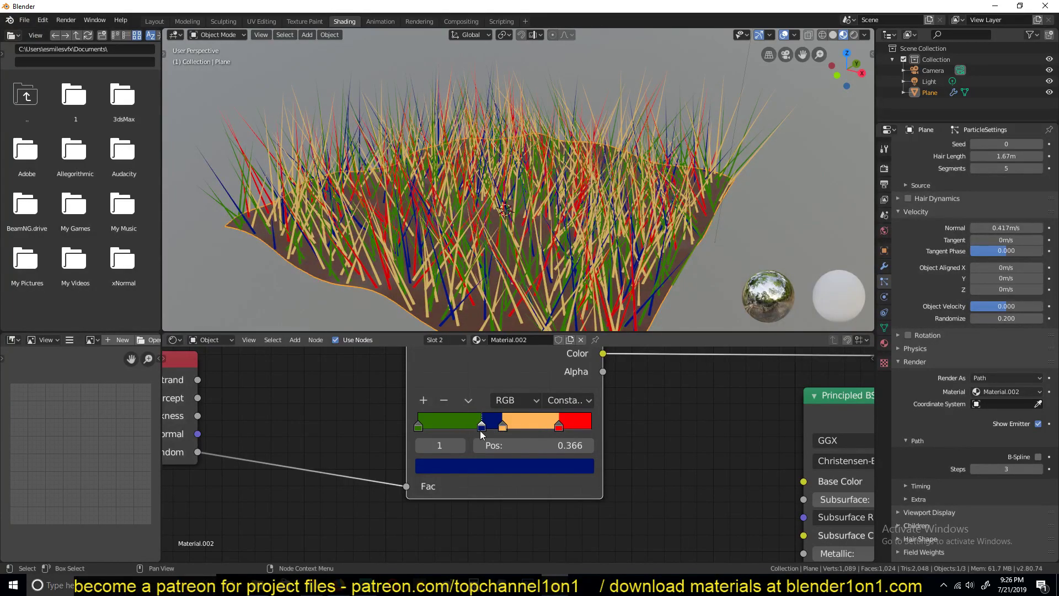
middle_click_drag(403, 231, 393, 211)
left_click_drag(481, 426, 450, 427)
middle_click_drag(403, 248, 388, 268)
Move the Hair Info node farther away from the ColorRamp to make room between them.
middle_click_drag(288, 450, 485, 452)
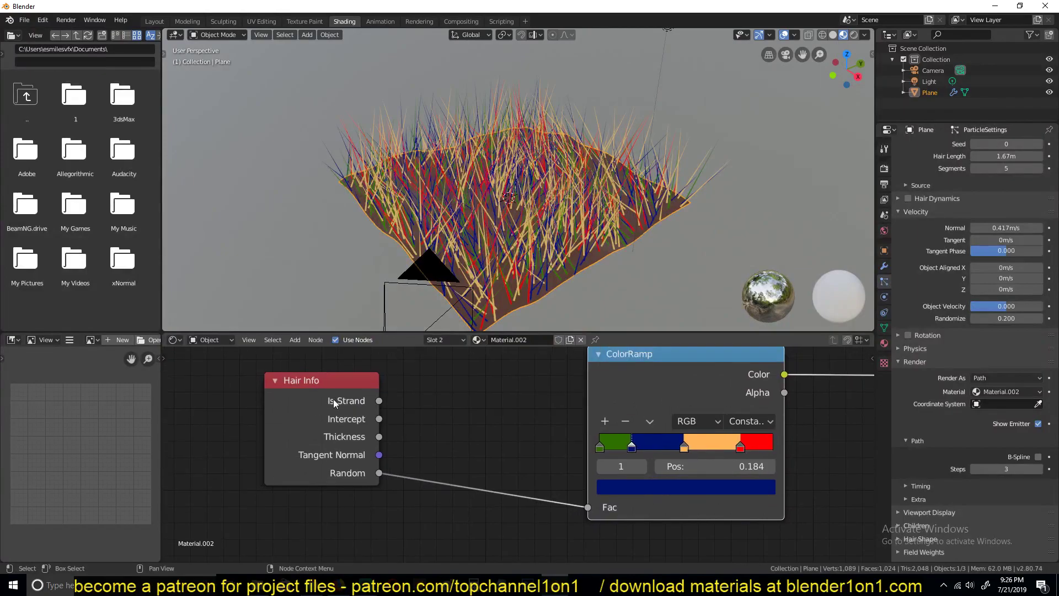
left_click_drag(314, 404, 263, 412)
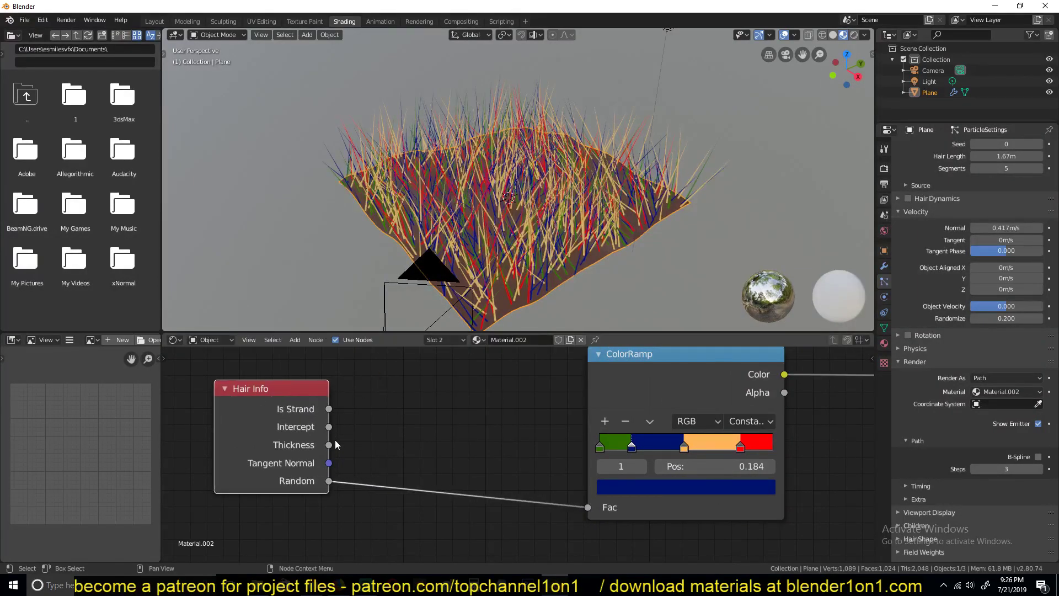
scroll(486, 407, "down", 1)
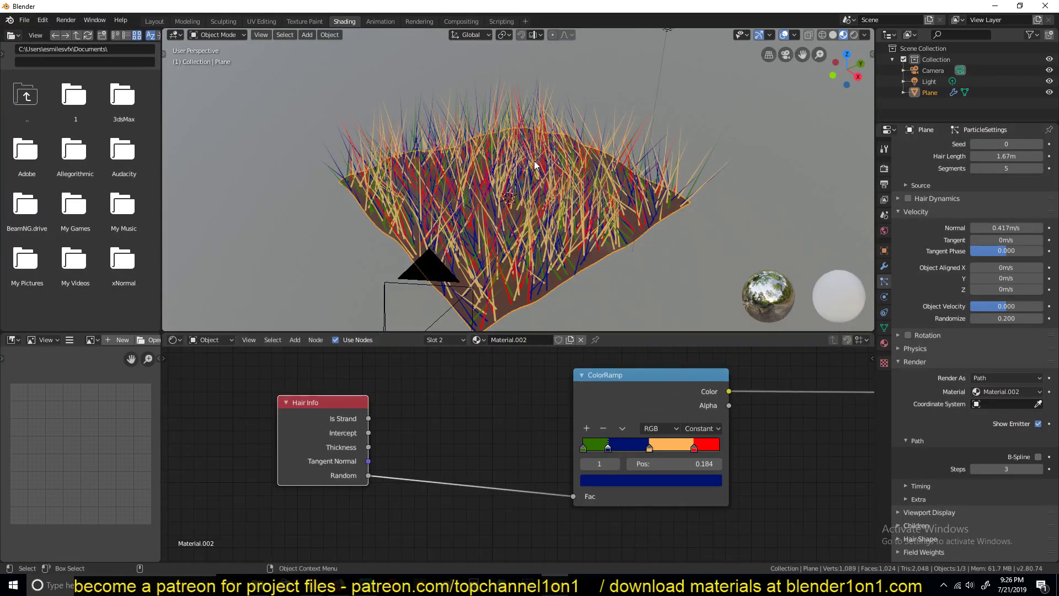
scroll(537, 87, "up", 3)
middle_click_drag(537, 87, 527, 107)
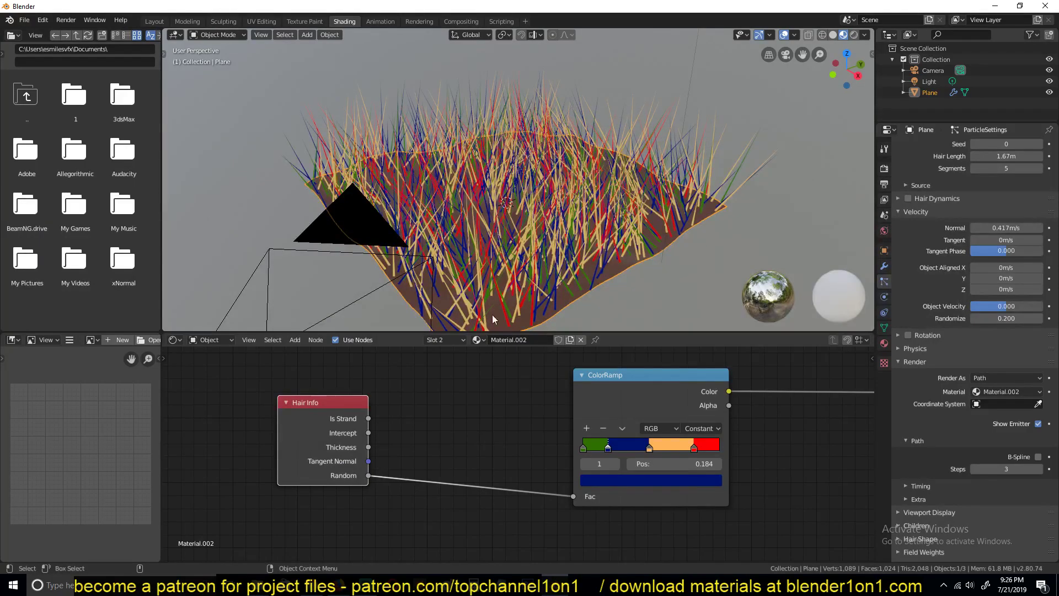
middle_click_drag(414, 371, 427, 412)
left_click_drag(328, 430, 256, 482)
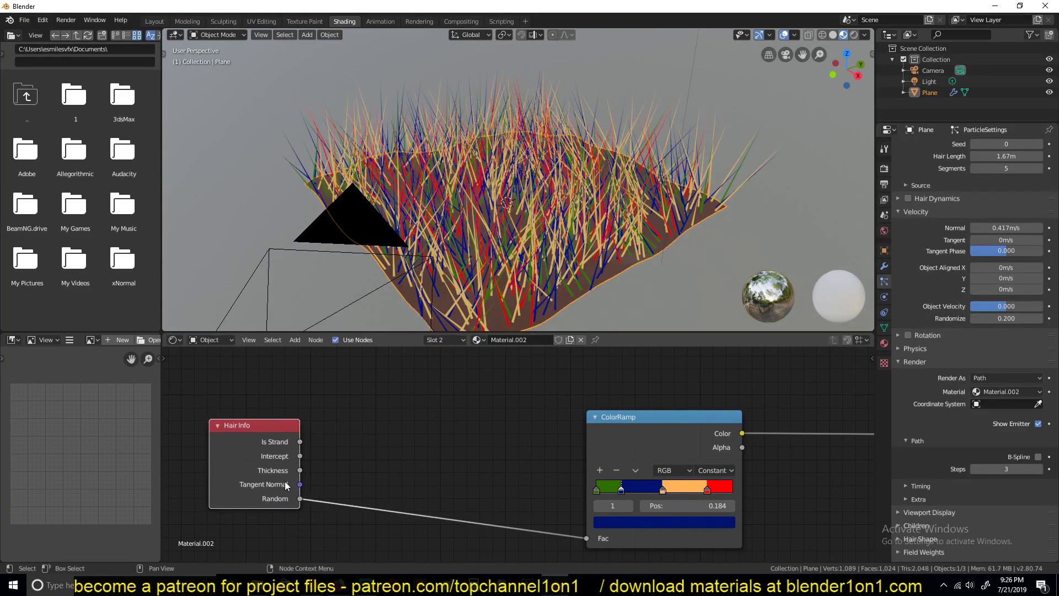
Preview the Hair Info node's Intercept output and insert a second ColorRamp between it and the viewer.
left_click(273, 454, "ctrl+shift")
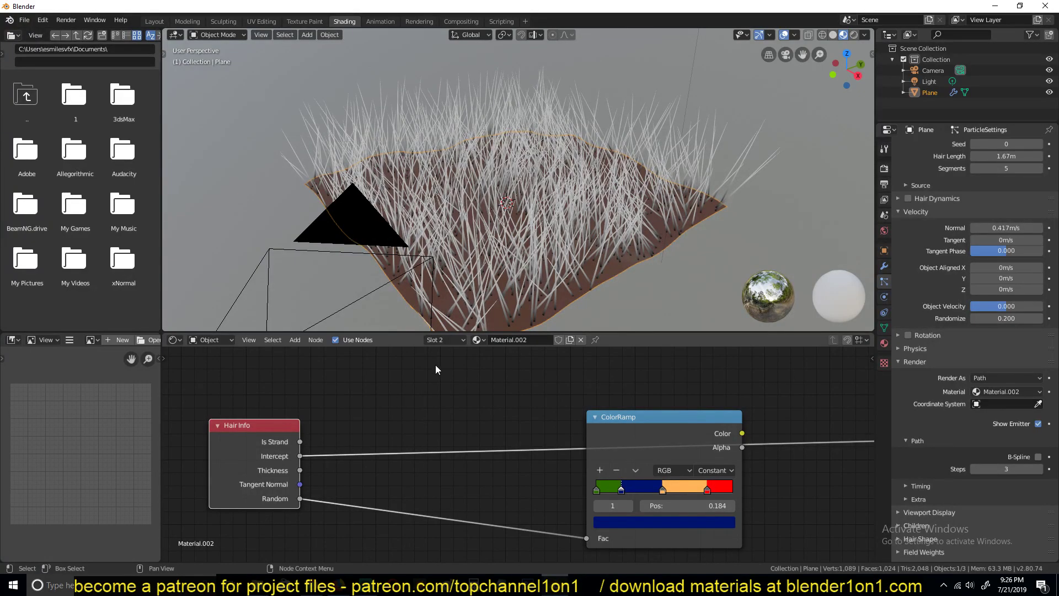
key("shift+a")
mouse_move(376, 393)
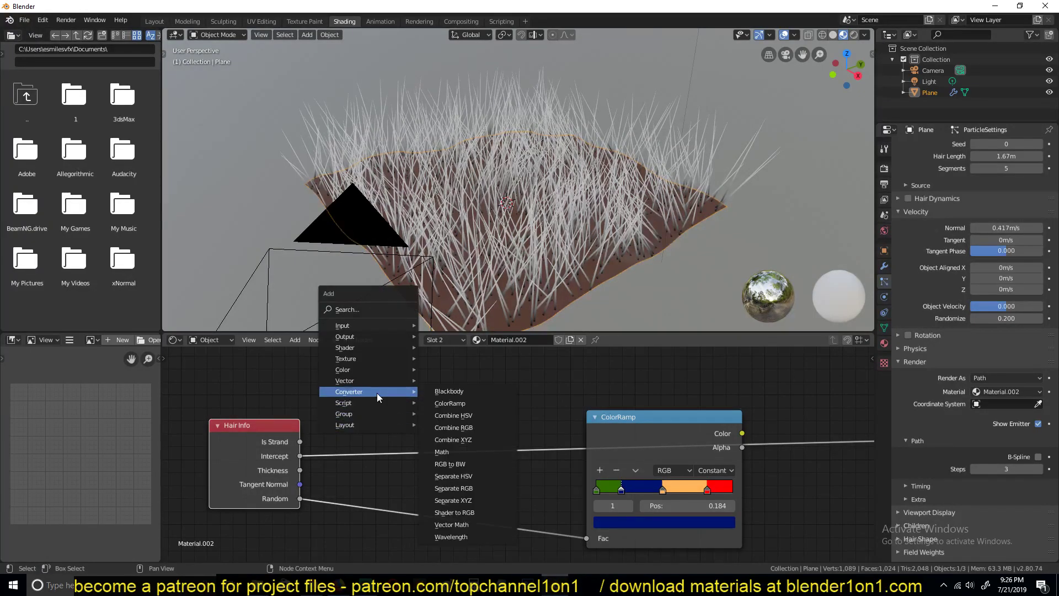
left_click(464, 408)
left_click(451, 407)
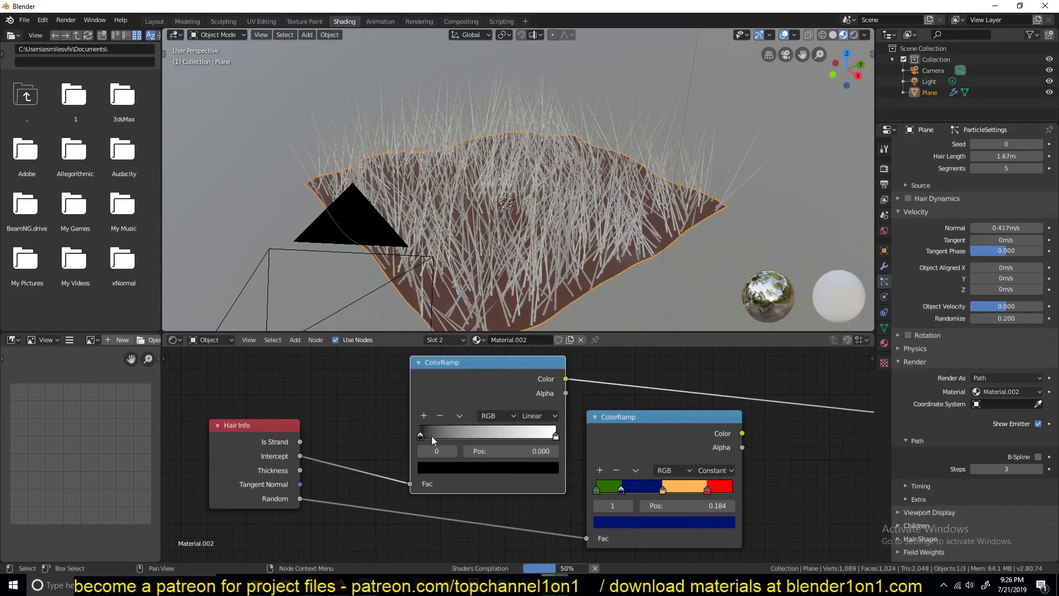
Move the new ColorRamp's black stop to position 0.755 and inspect the gradient along the strands.
left_click_drag(420, 435, 527, 434)
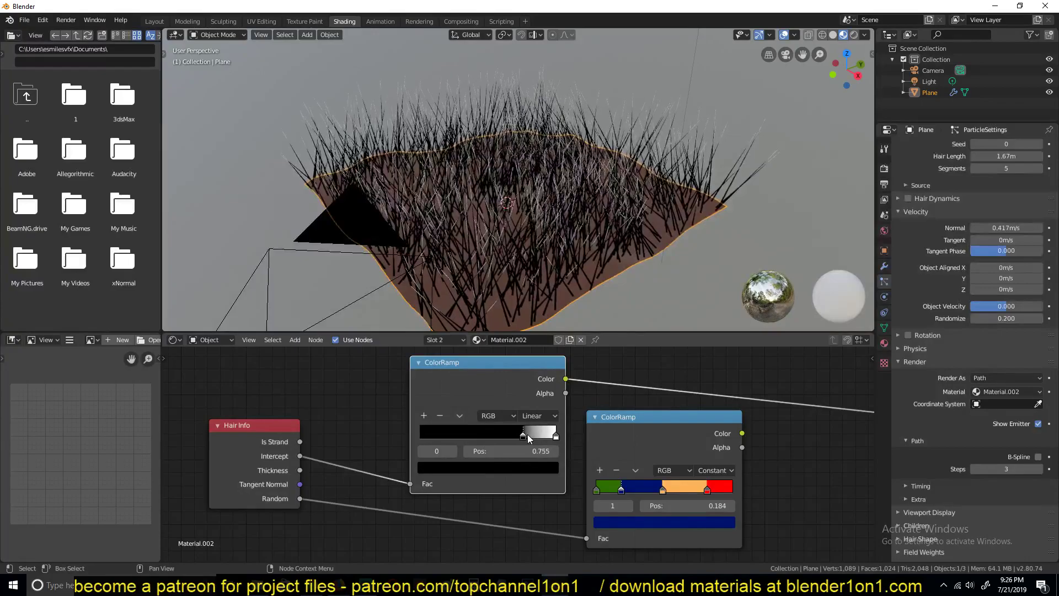
middle_click_drag(555, 228, 512, 132)
scroll(465, 102, "up", 4)
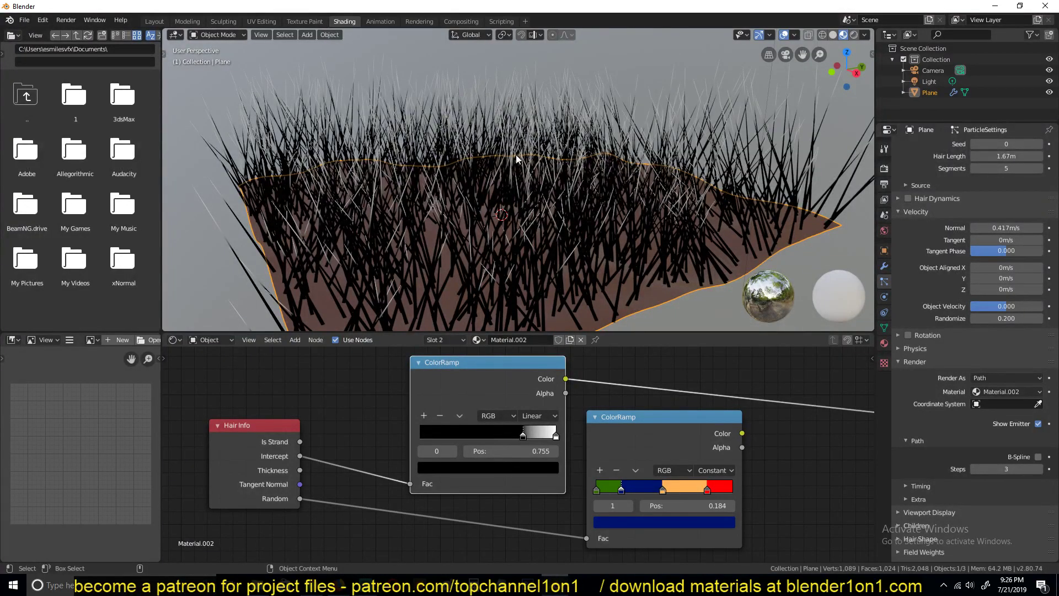
Select the new ColorRamp's white stop and open its colour, and move the four-colour ColorRamp directly below that node.
left_click(554, 437)
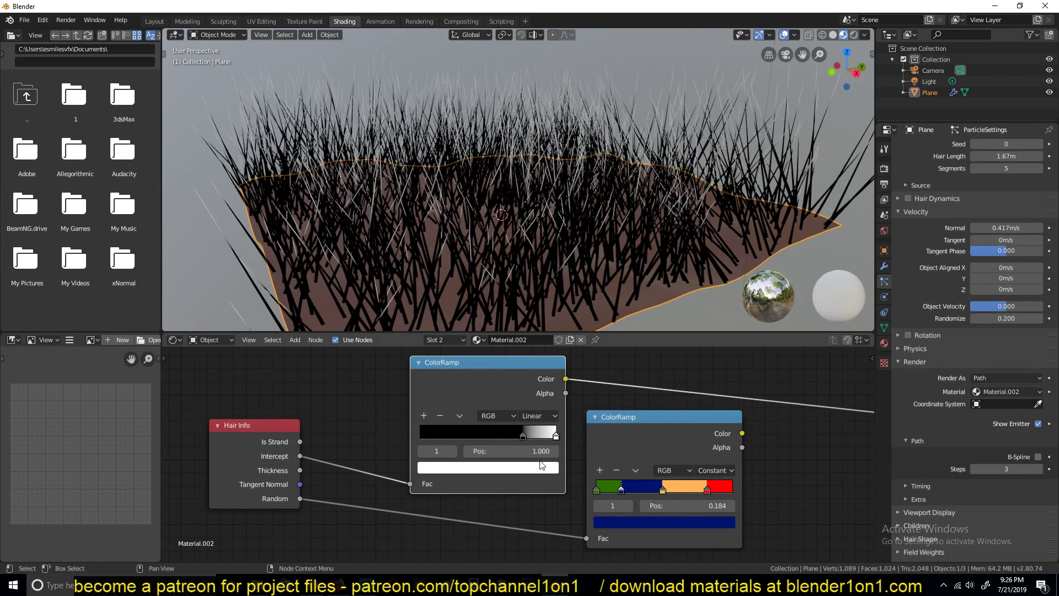
left_click(541, 466)
left_click_drag(714, 446, 529, 533)
middle_click_drag(529, 430, 531, 383)
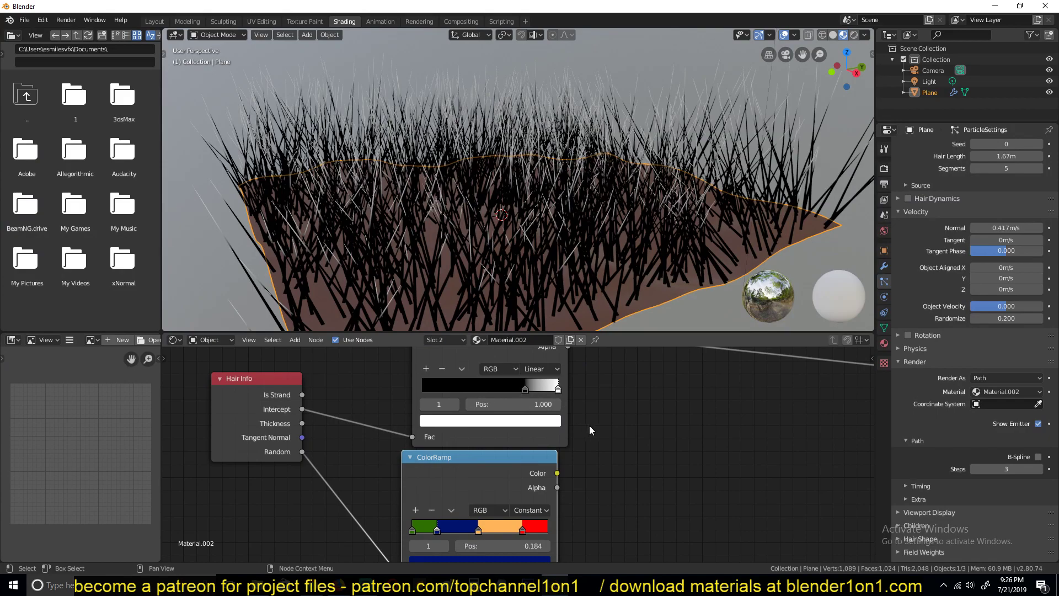
scroll(586, 425, "down", 2)
key("shift+a")
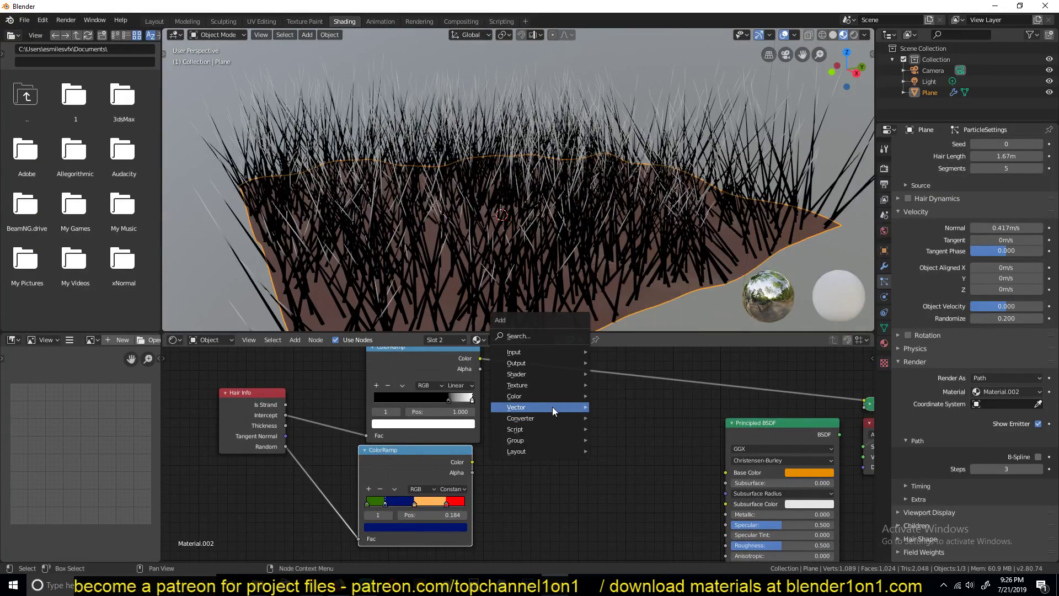
key("Escape")
key("shift+a")
left_click(379, 585)
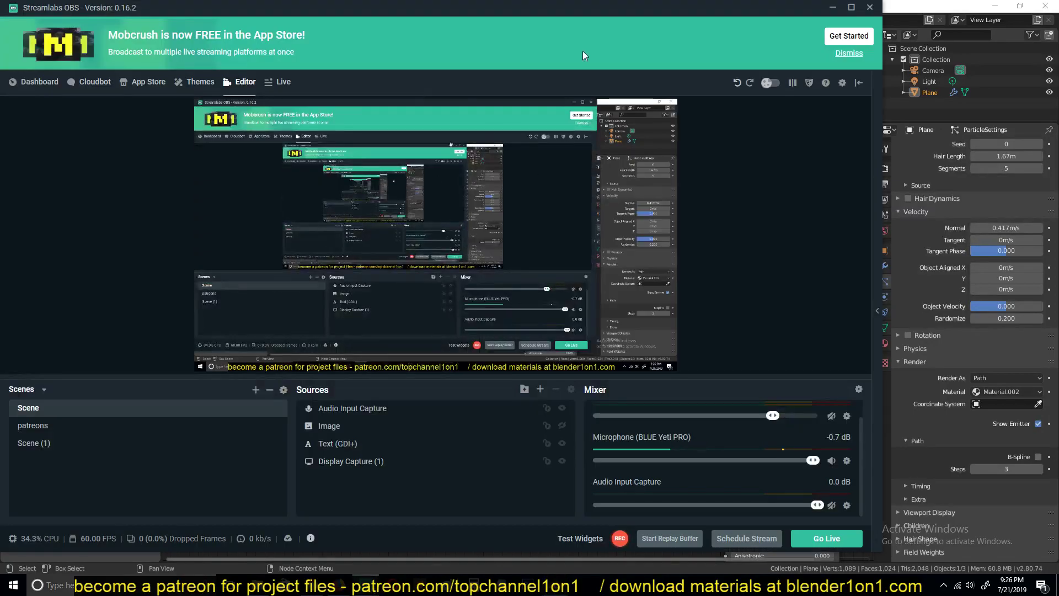
left_click_drag(541, 22, 542, 62)
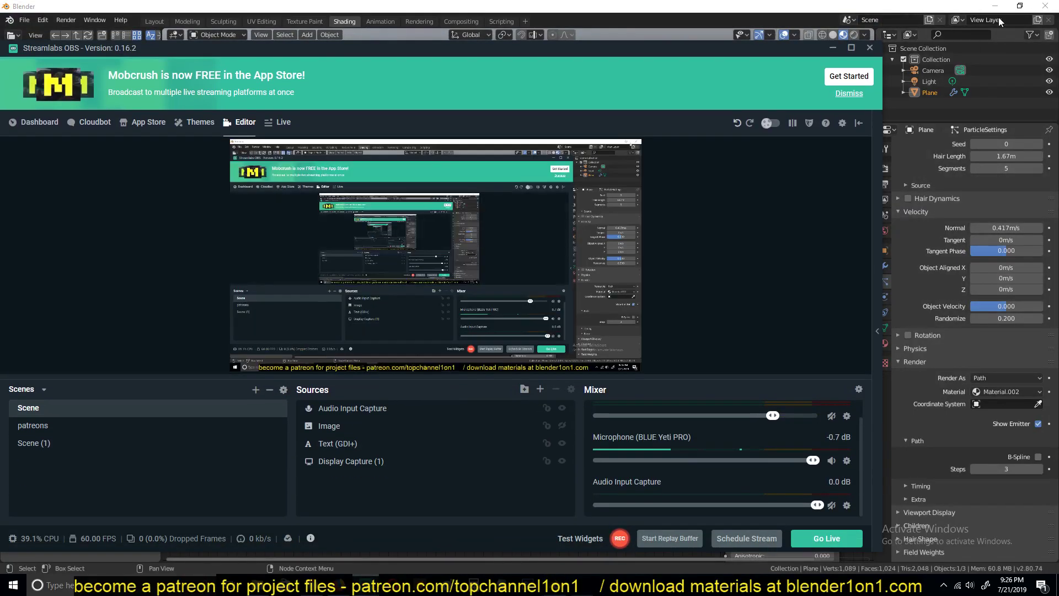
left_click(833, 48)
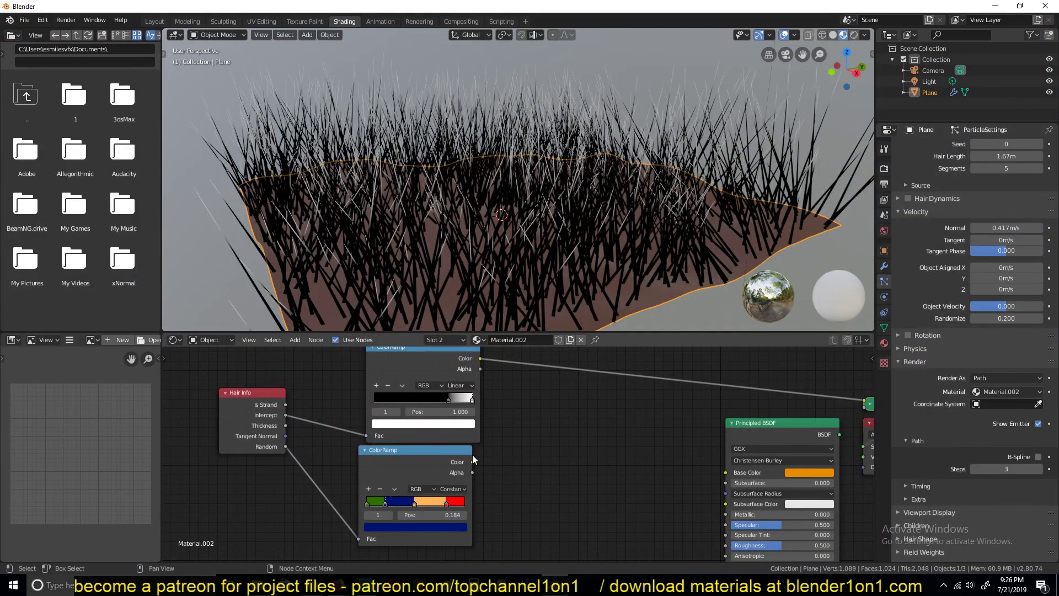
Add a MixRGB node, drive its Fac with the black-and-white ColorRamp's Color output, and preview the Mix on the strands.
key("shift+a")
mouse_move(507, 396)
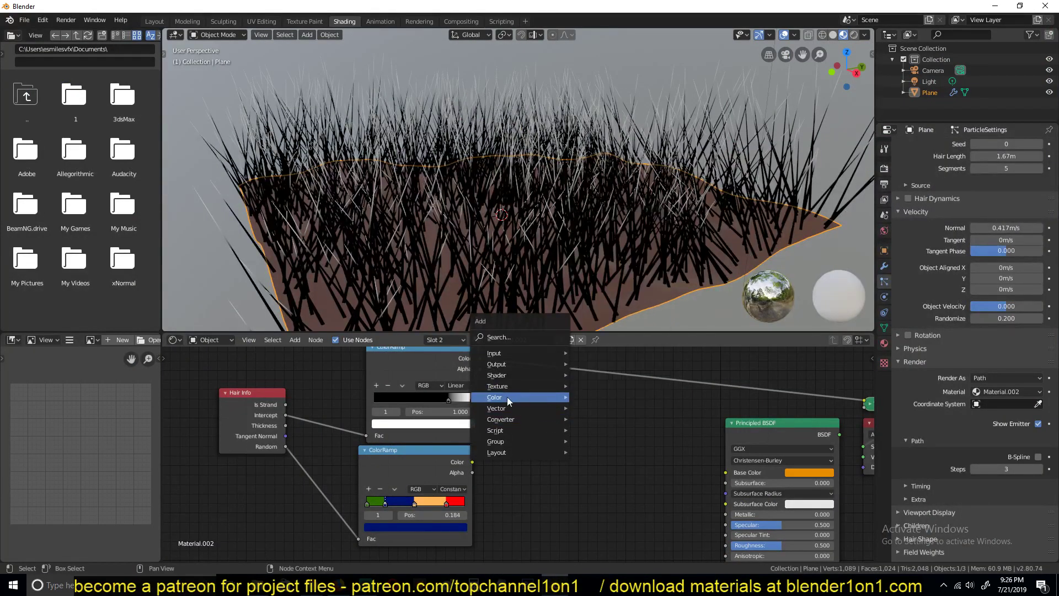
left_click(629, 457)
left_click(633, 414)
left_click_drag(480, 359, 618, 462)
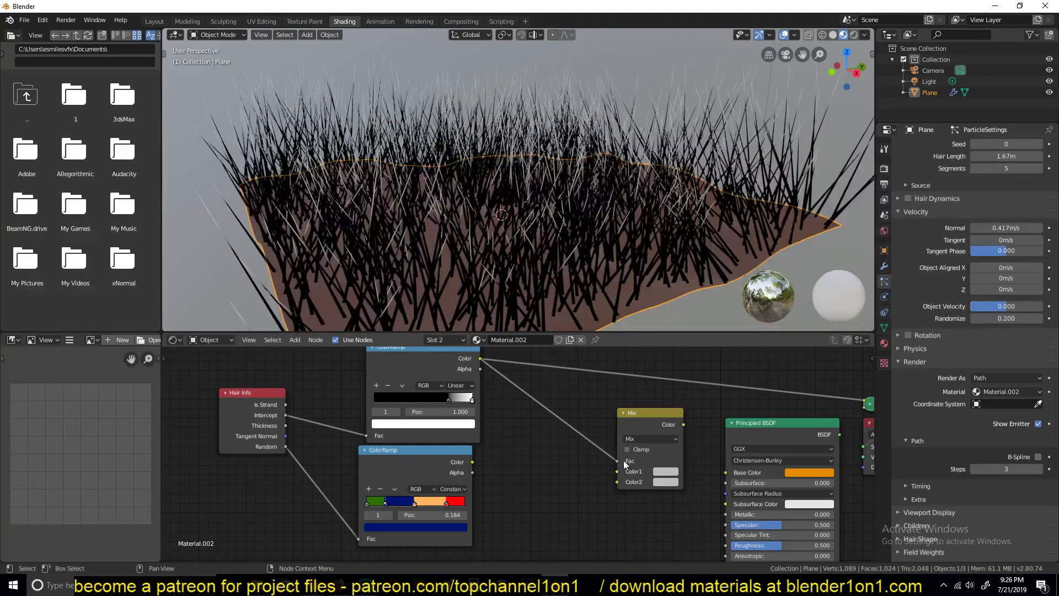
left_click(657, 421, "ctrl+shift")
middle_click_drag(657, 425, 600, 418)
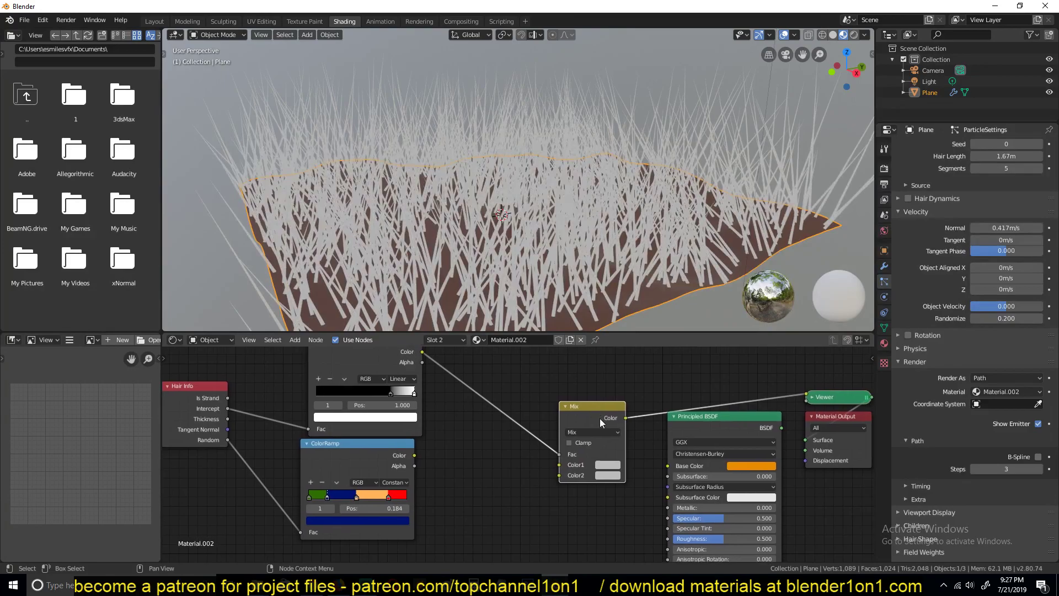
Set the Mix node's Color1 to red and its Color2 to a bright orange with hue 0.103.
left_click(615, 465)
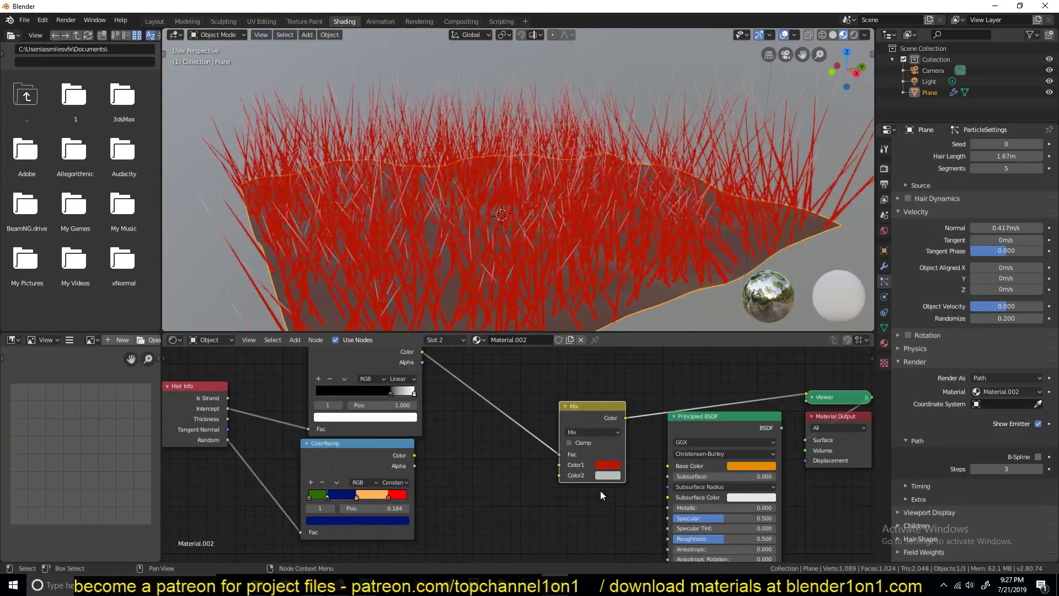
left_click(609, 474)
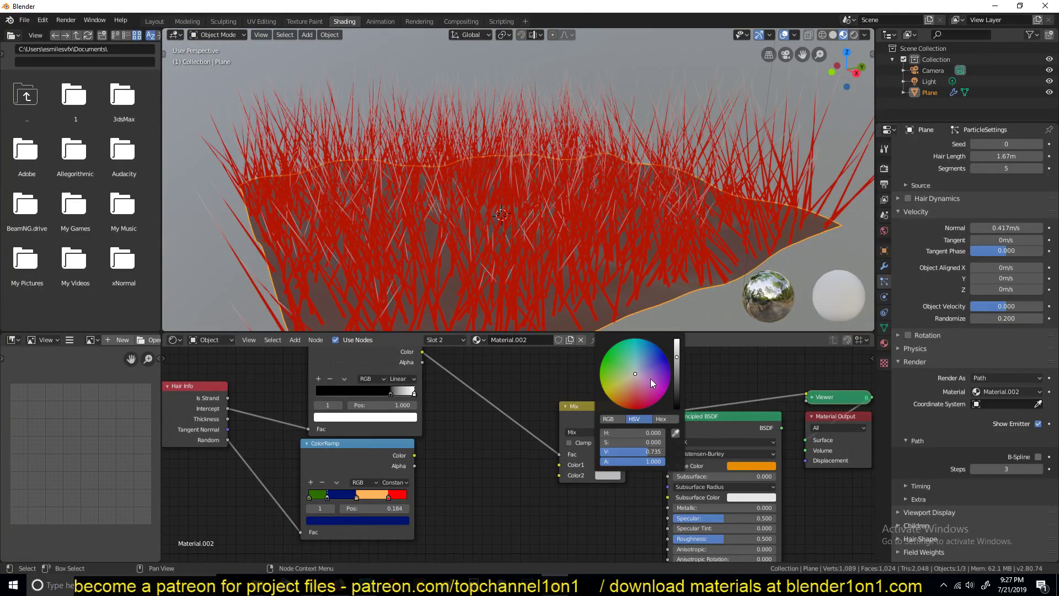
left_click(630, 384)
left_click_drag(630, 384, 613, 401)
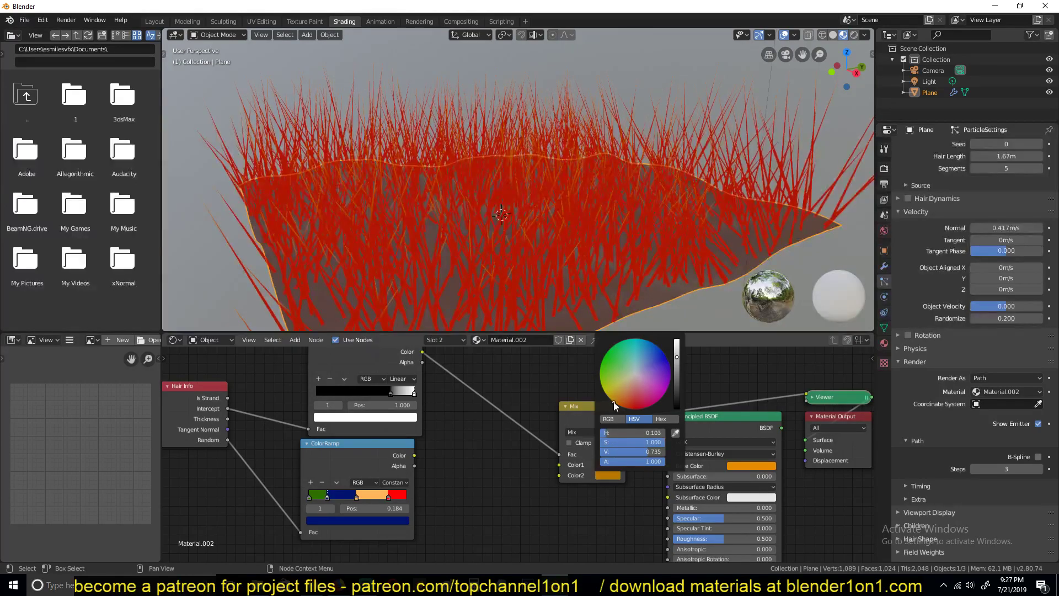
left_click_drag(683, 356, 682, 340)
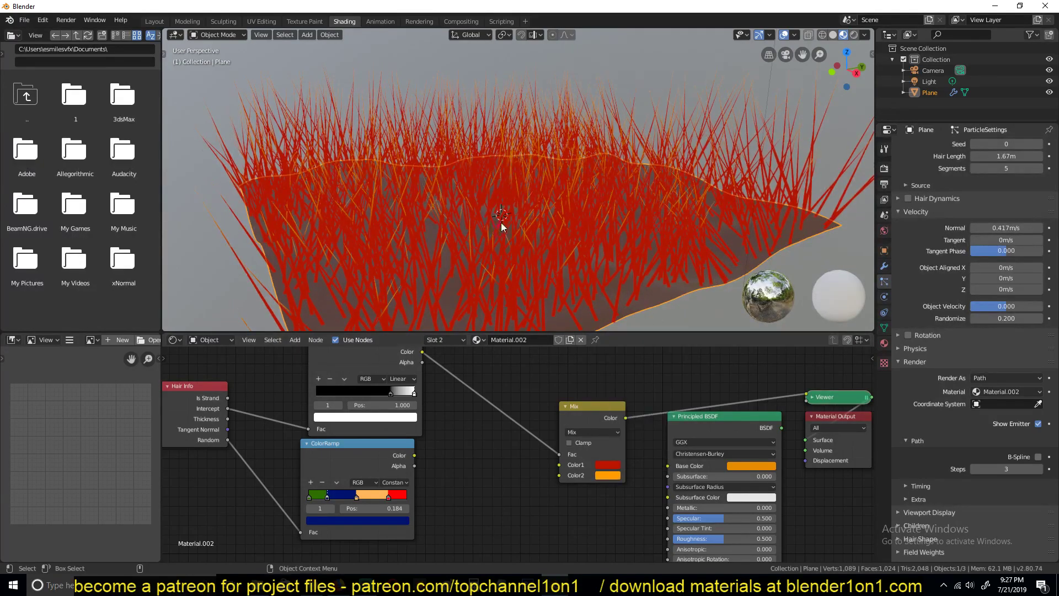
Shift the four-colour ColorRamp slightly away from the one above and link its Color output to the Mix node's Color1.
left_click_drag(356, 470, 369, 478)
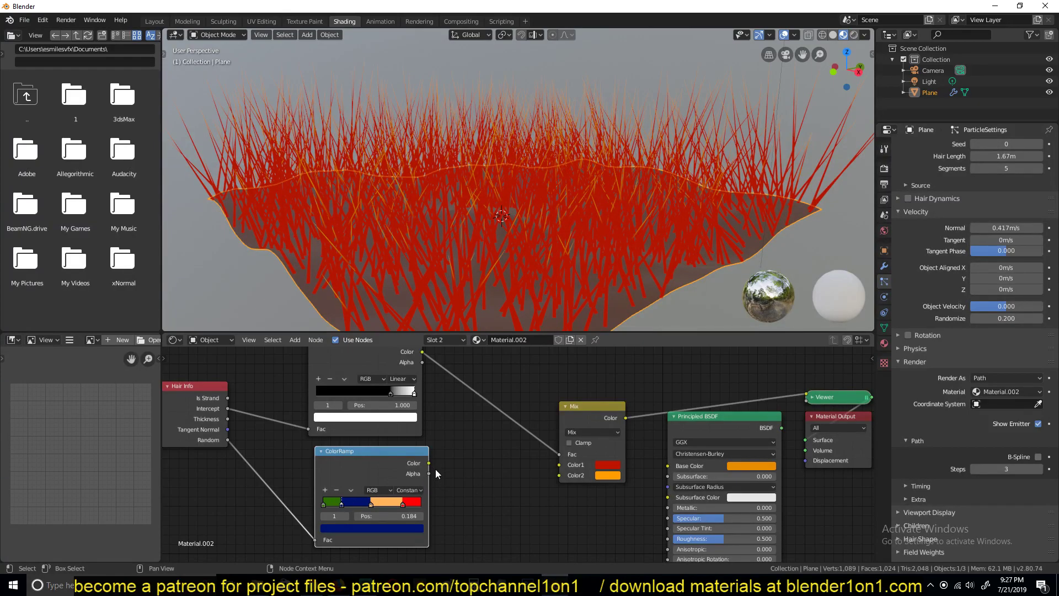
left_click_drag(429, 463, 560, 465)
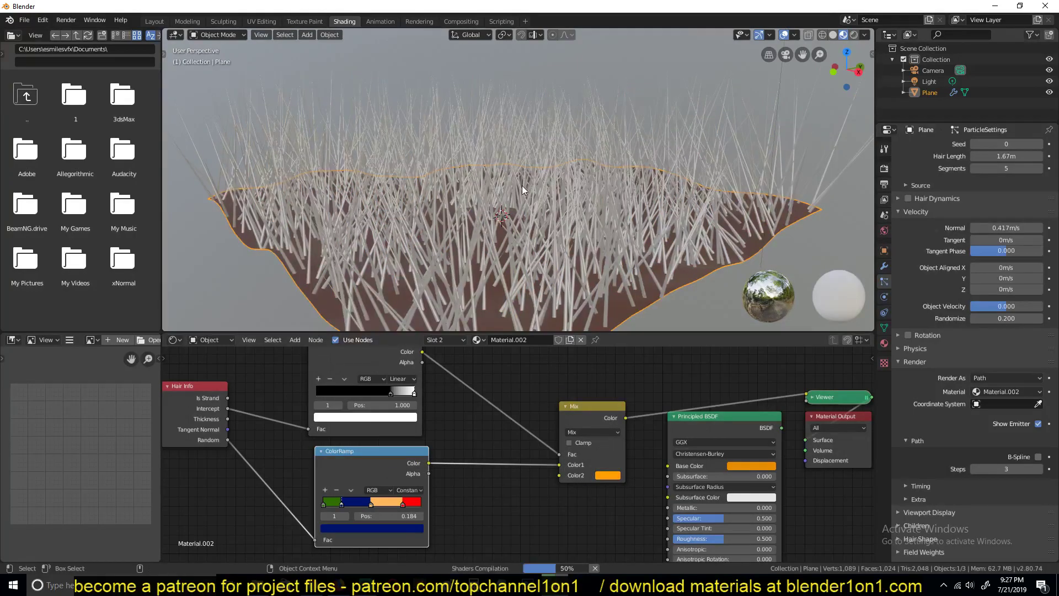
middle_click_drag(523, 190, 556, 156)
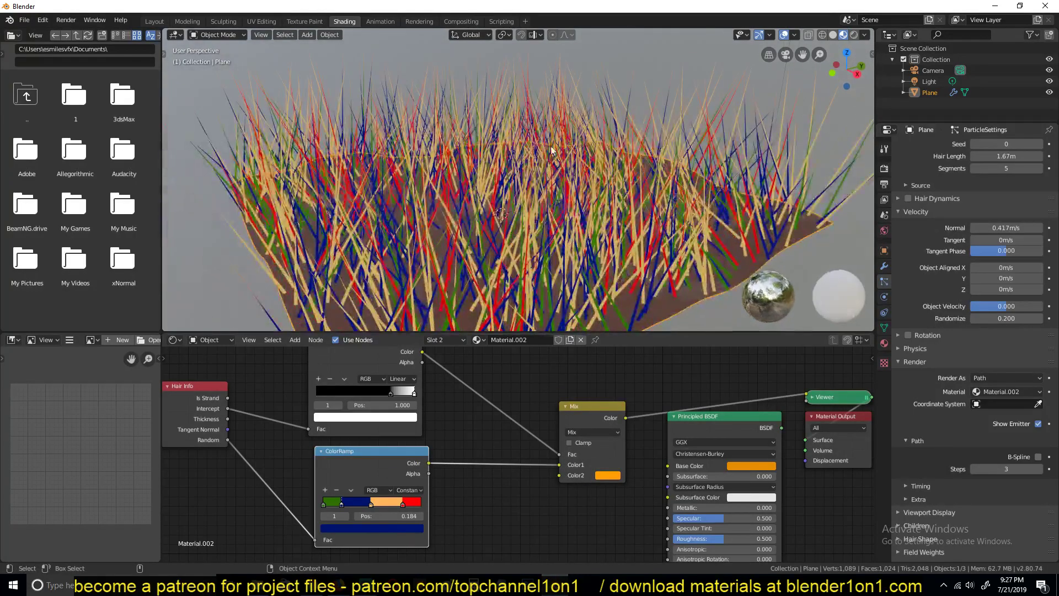
Change the Mix node's Color2 to a bright, fully saturated green.
left_click(614, 479)
mouse_move(645, 390)
left_mouse_down()
mouse_move(632, 352)
mouse_move(607, 351)
left_mouse_up()
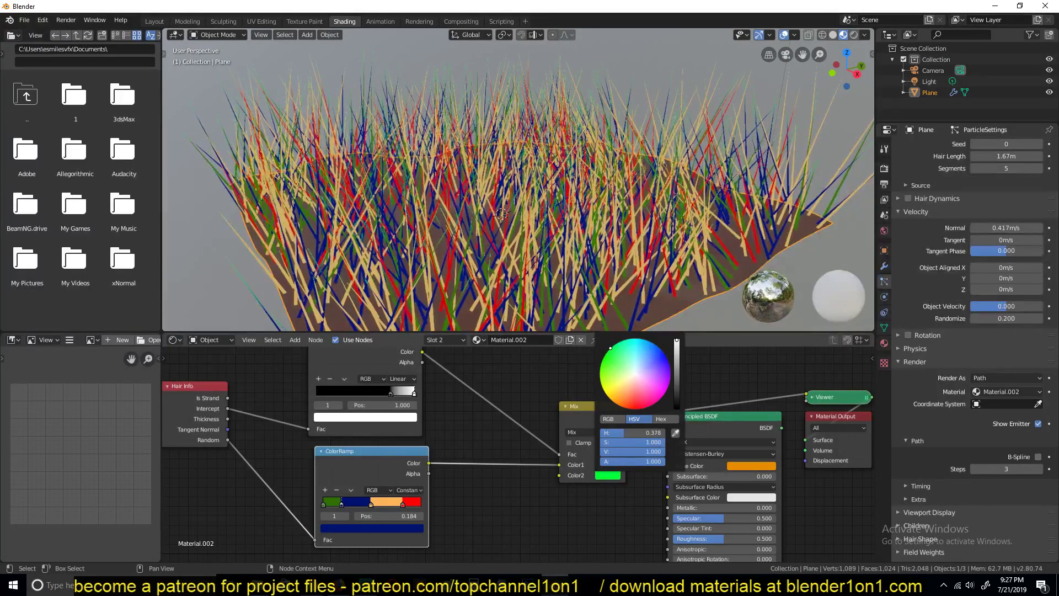
left_click_drag(607, 352, 608, 351)
mouse_move(677, 352)
left_mouse_down()
mouse_move(677, 408)
mouse_move(678, 342)
left_mouse_up()
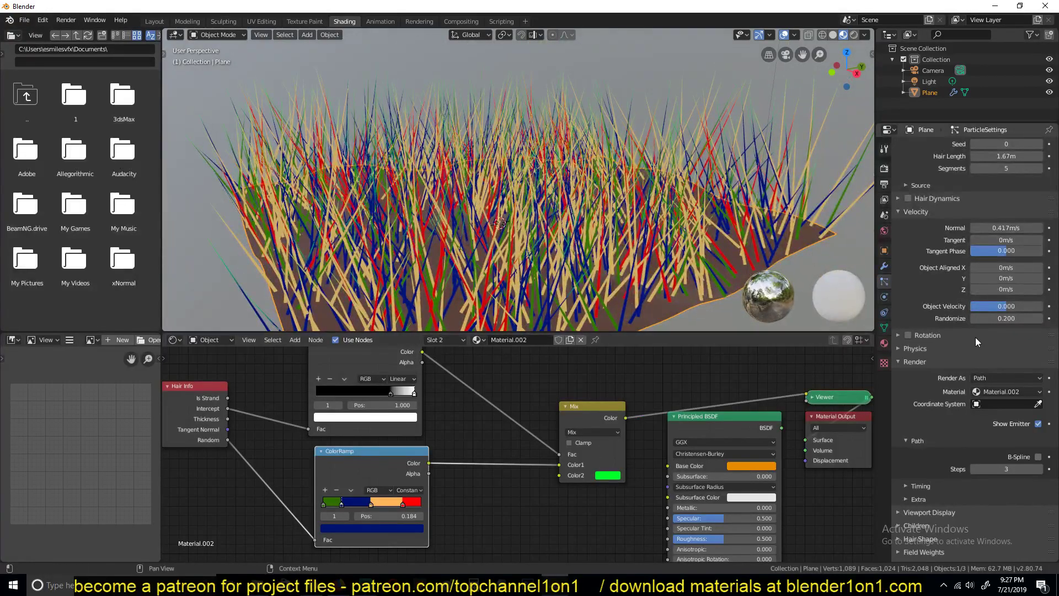
Switch the render settings' hair shape type to Strand for comparison, and return it to Strip.
left_click(883, 168)
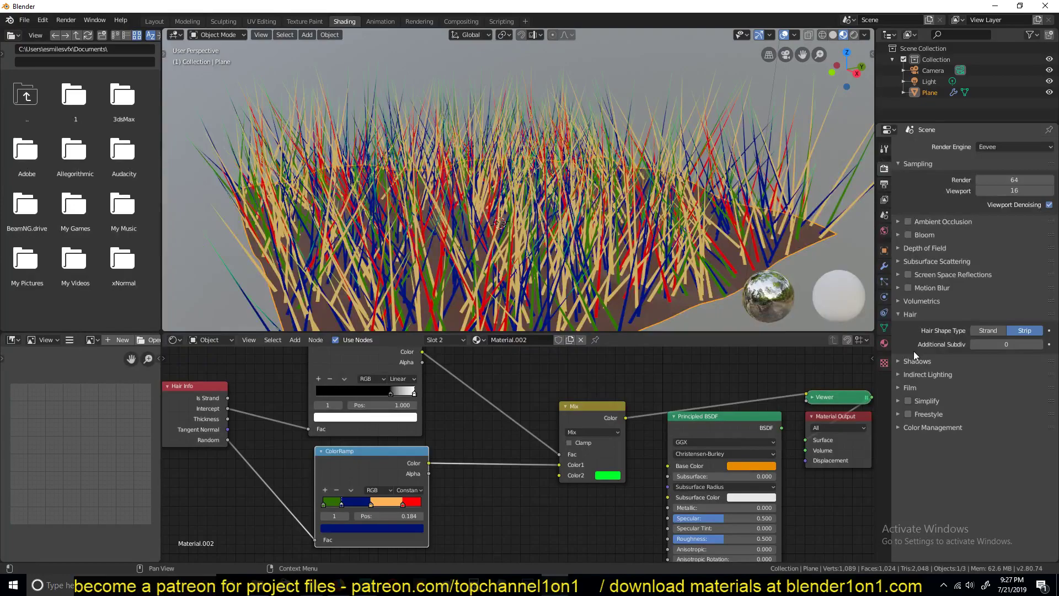
left_click(987, 330)
middle_click_drag(572, 166, 645, 112)
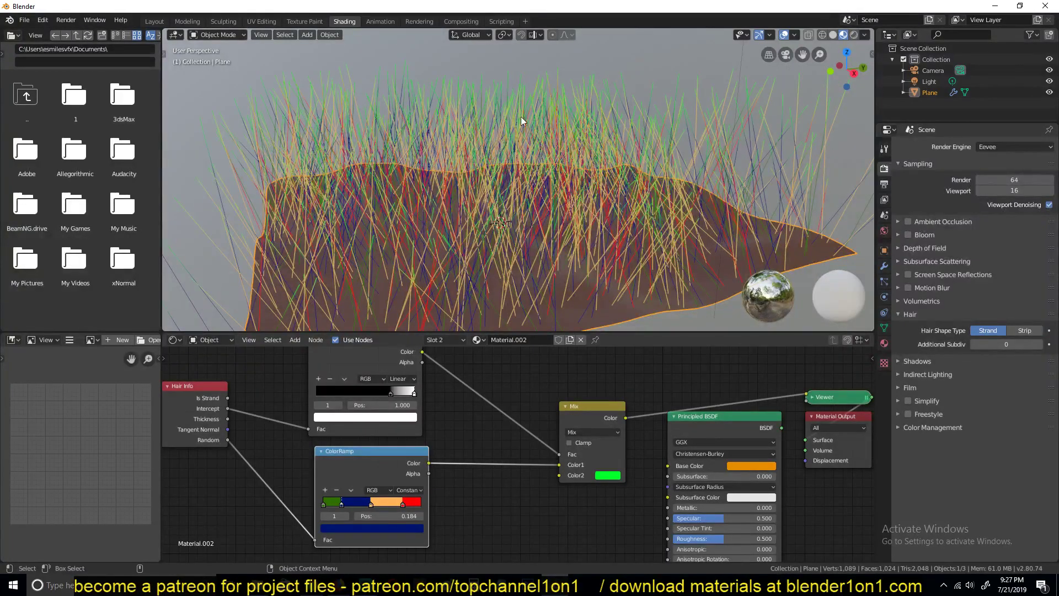
left_click(1024, 330)
middle_click_drag(645, 249, 671, 267)
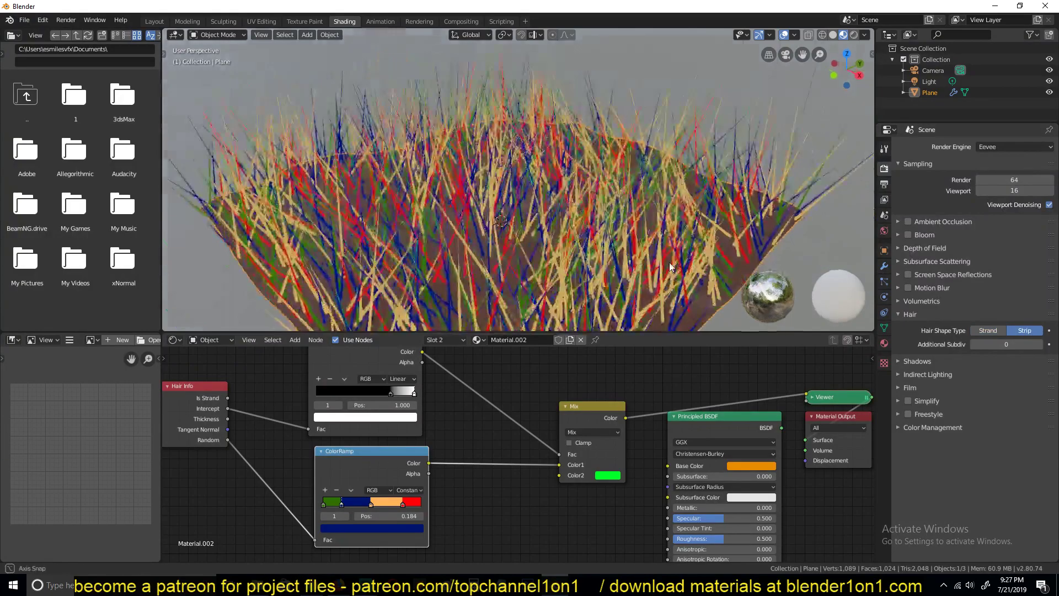
Move the Hair Info node farther from the ColorRamps and align the four-colour ColorRamp beneath the black-and-white one.
middle_click_drag(587, 493, 636, 477)
scroll(395, 420, "up", 1)
middle_click_drag(396, 420, 471, 418)
scroll(470, 422, "down", 2)
left_click_drag(352, 406, 242, 391)
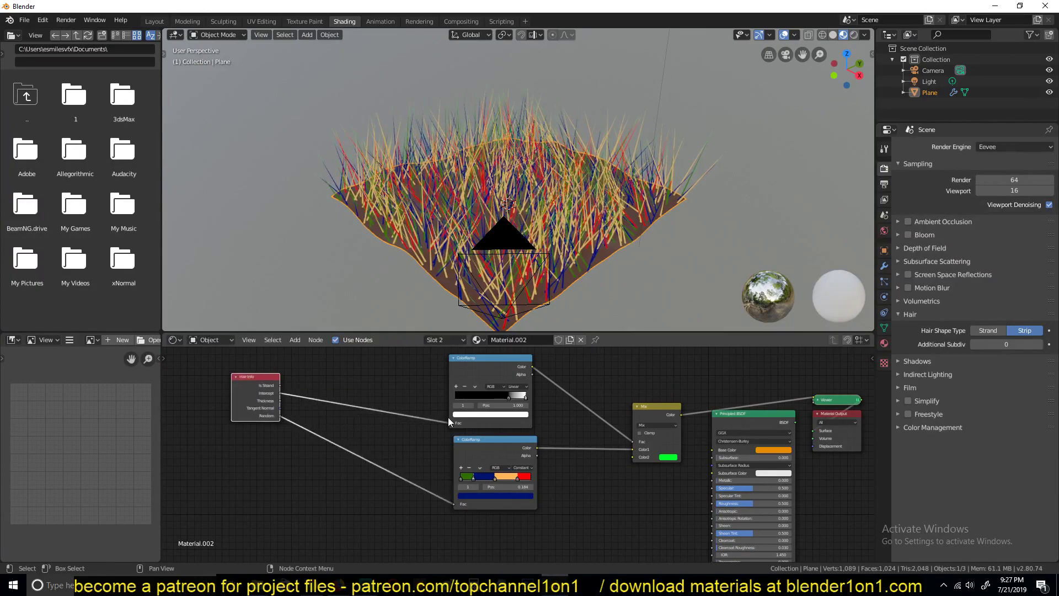
left_click_drag(498, 442, 492, 439)
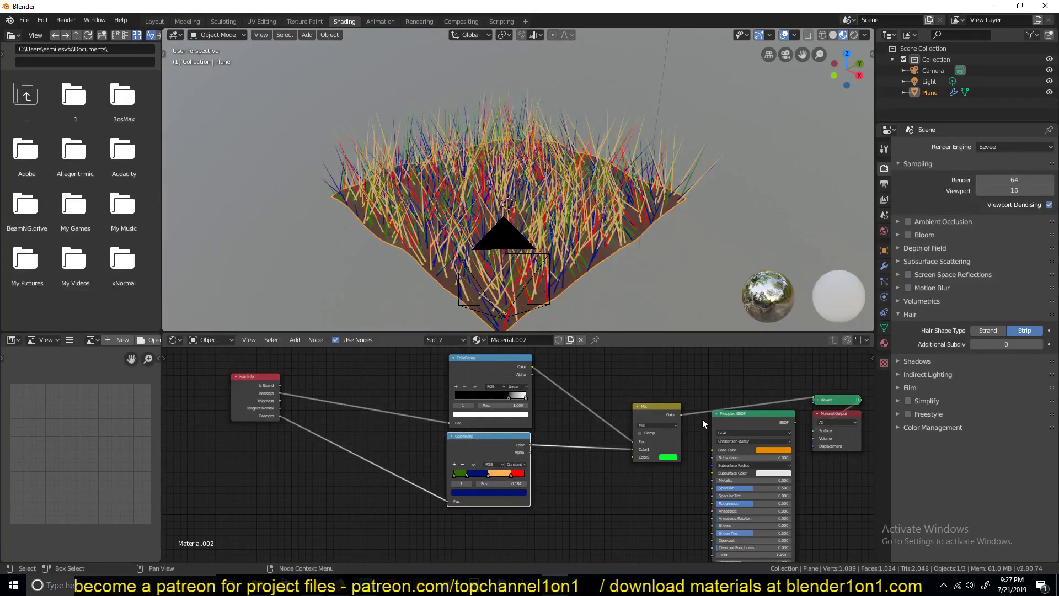
Link the Mix node's Color to the Principled BSDF's Base Color and send the shader to the Material Output's Surface.
left_click(708, 445)
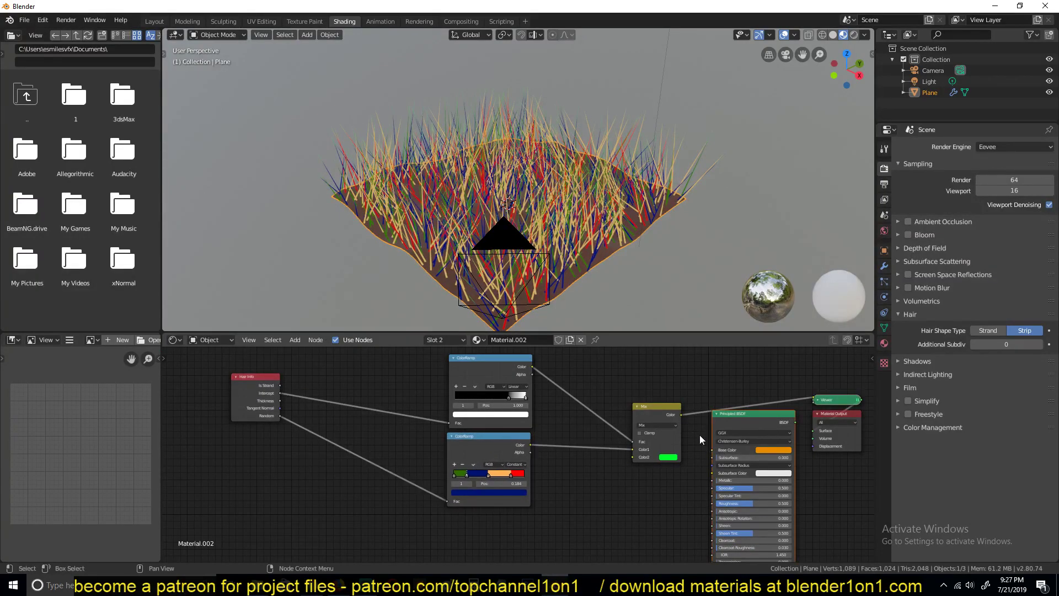
left_click(686, 419)
left_click_drag(682, 416, 713, 449)
left_click(753, 426, "ctrl+shift")
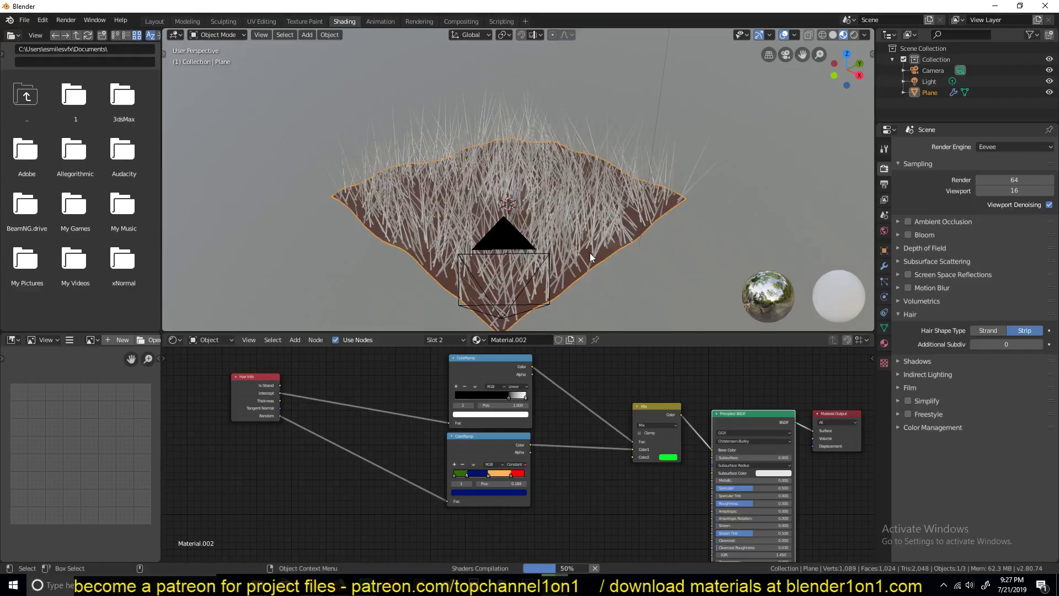
middle_click_drag(590, 252, 591, 277)
scroll(550, 270, "up", 3)
scroll(533, 229, "down", 3)
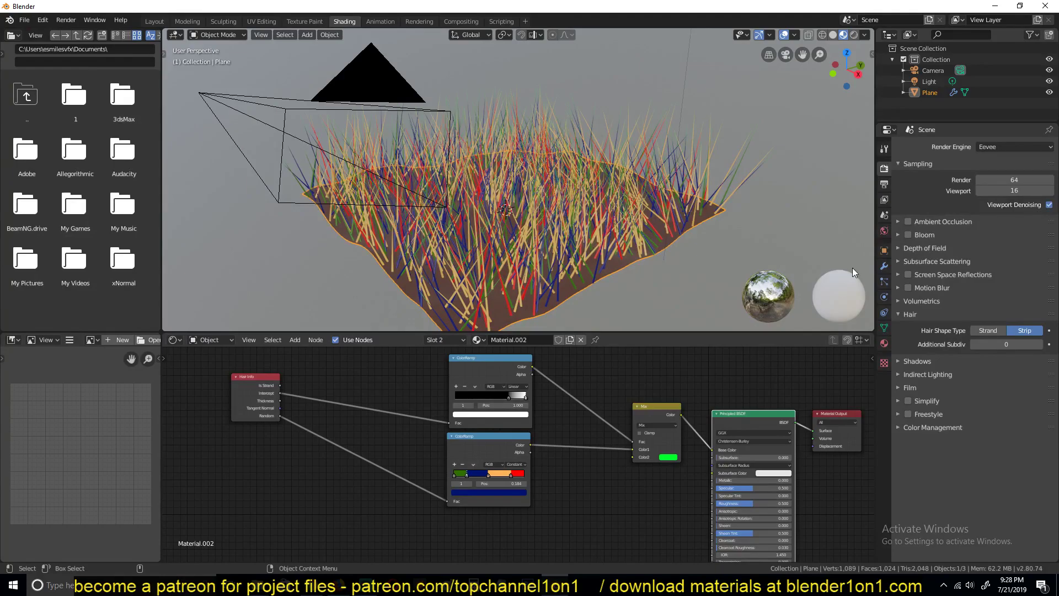
Set the plane's hair particle number to 3000.
left_click(884, 281)
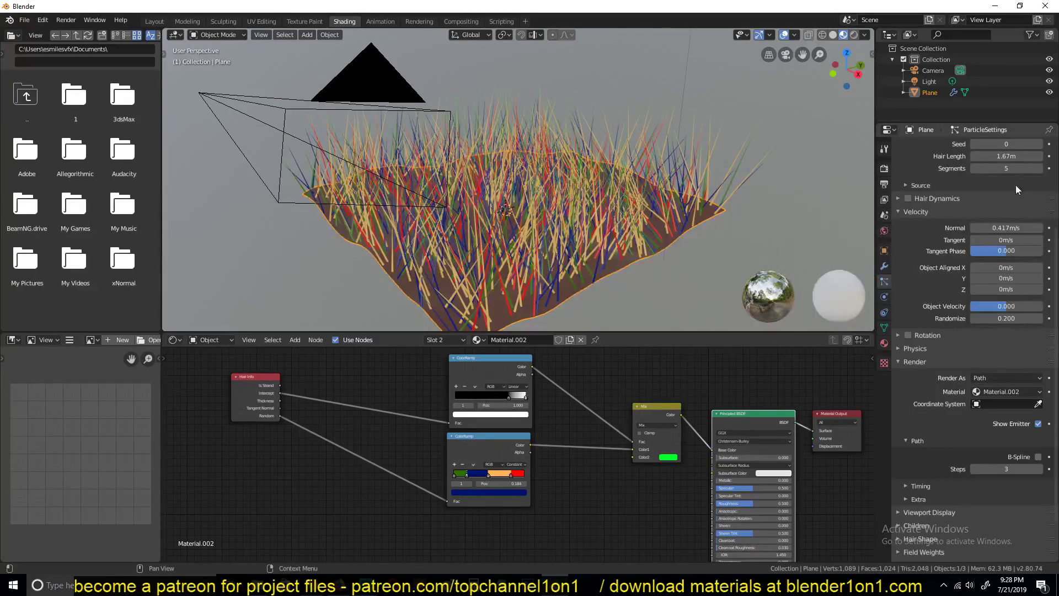
scroll(1016, 178, "up", 5)
left_click(1008, 255)
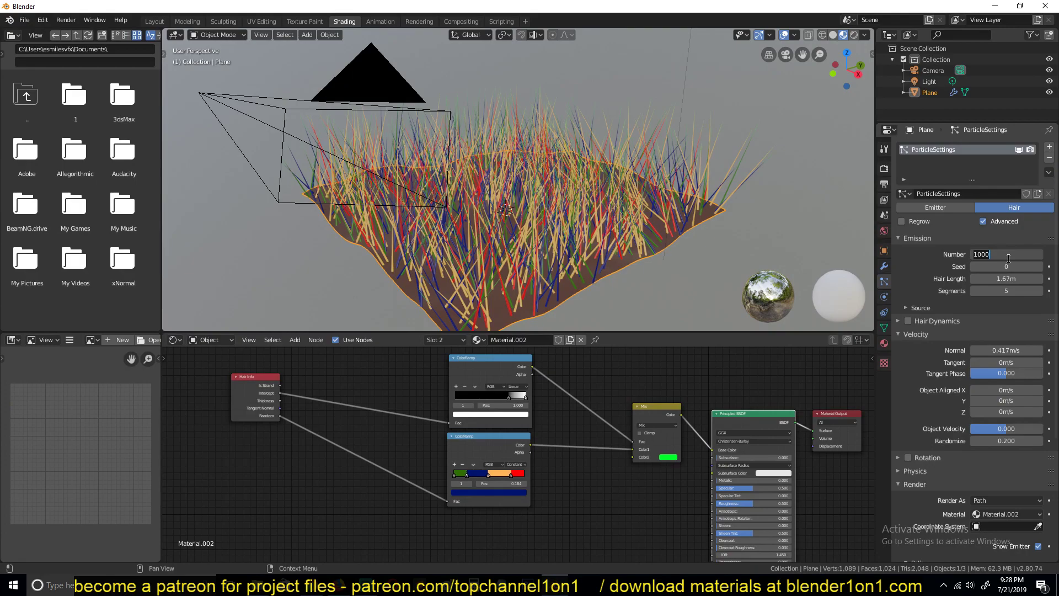
type("3000")
key("Return")
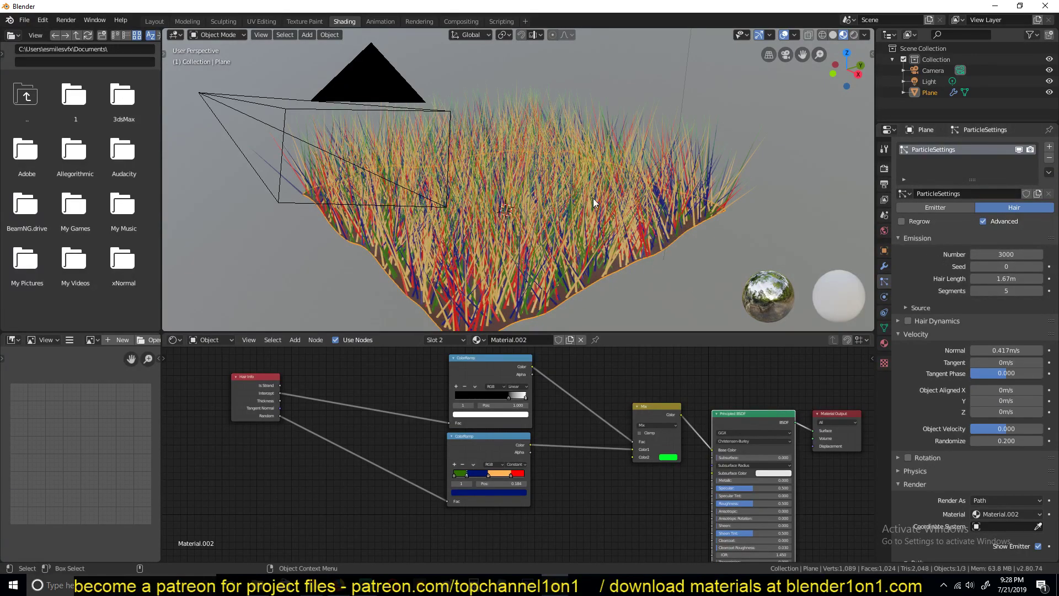
Shorten the hair length to 0.5 m and inspect the strands on the terrain.
left_click(998, 288)
left_click(995, 278)
key("BackSpace")
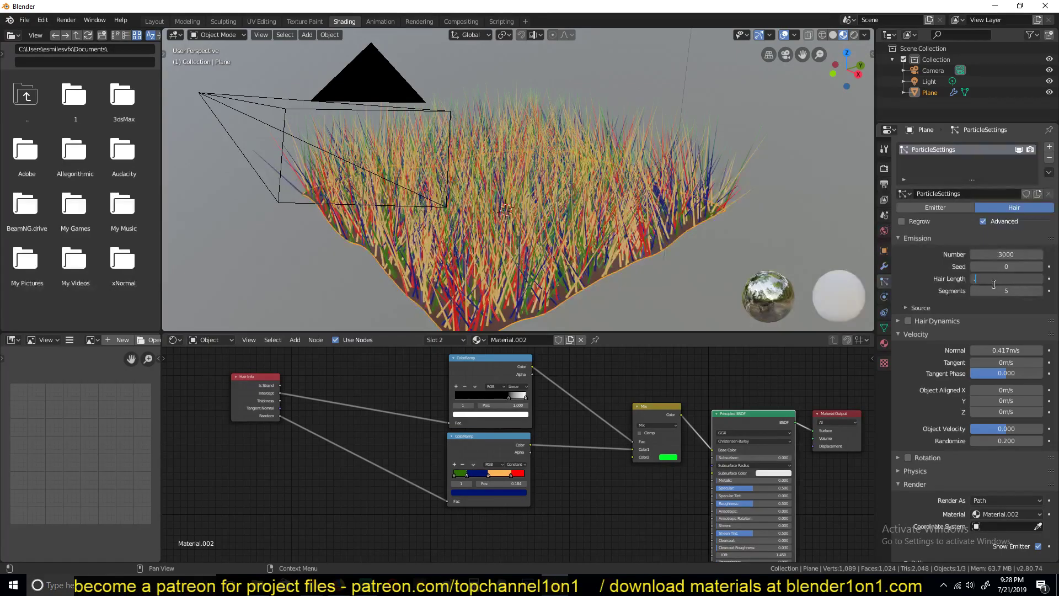
type(".5")
key("Return")
middle_click_drag(689, 226, 596, 227)
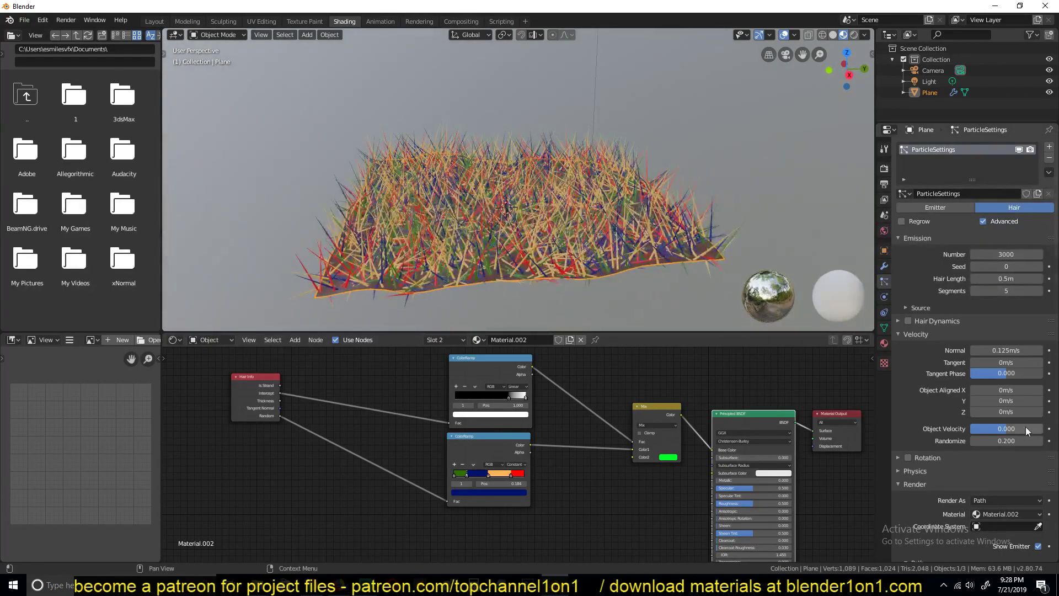
Set the hair's velocity Randomize to 0.01 and inspect the strands up close.
left_click(1006, 440)
key("BackSpace")
type("1")
key("Return")
left_click(1006, 441)
key("BackSpace")
type("01")
key("Return")
middle_click_drag(637, 256, 596, 204)
scroll(583, 210, "up", 4)
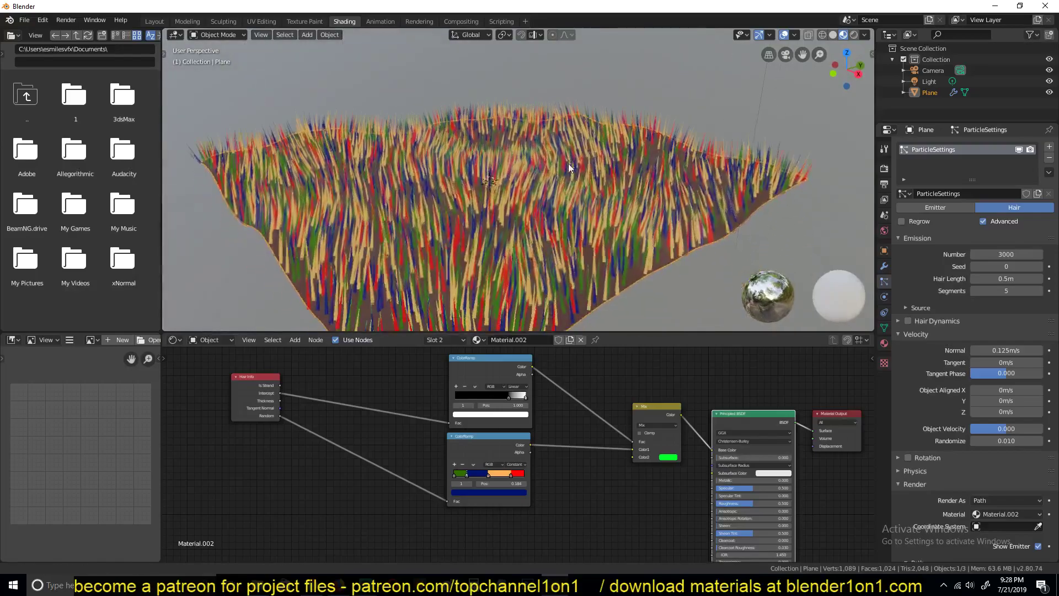
Recolour the four-colour ColorRamp's blue stop to sandy yellow and its orange stop to light green.
scroll(509, 472, "up", 1)
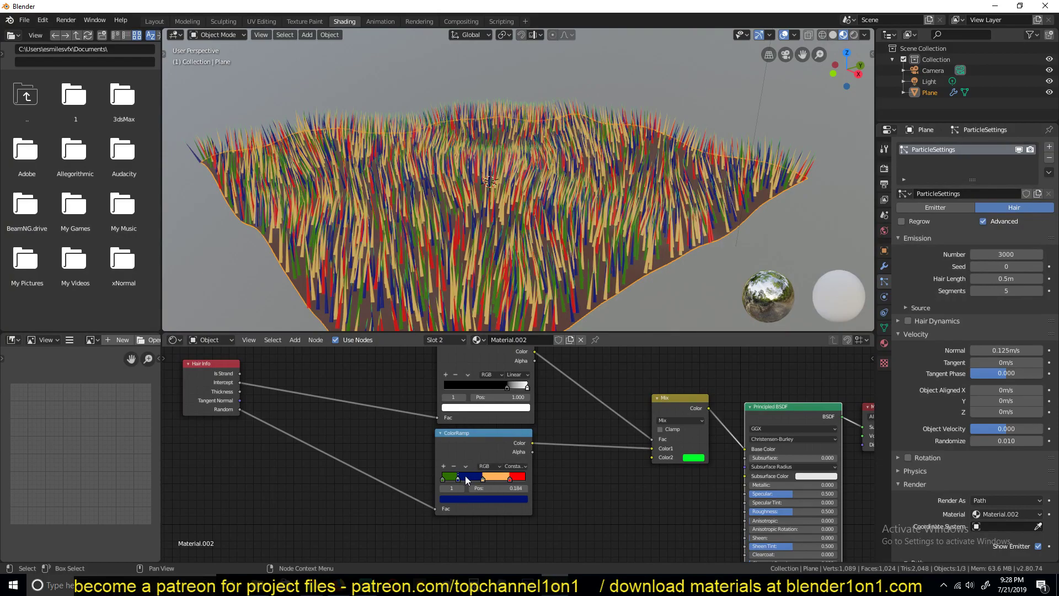
left_click_drag(450, 474, 452, 475)
left_click(461, 498)
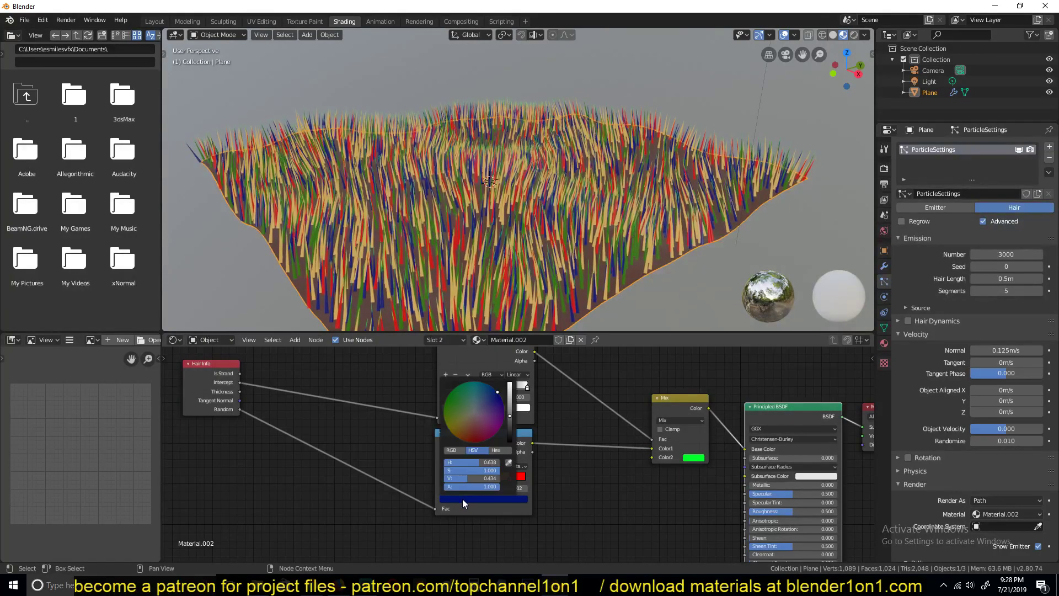
left_click(471, 423)
left_click_drag(471, 423, 508, 410)
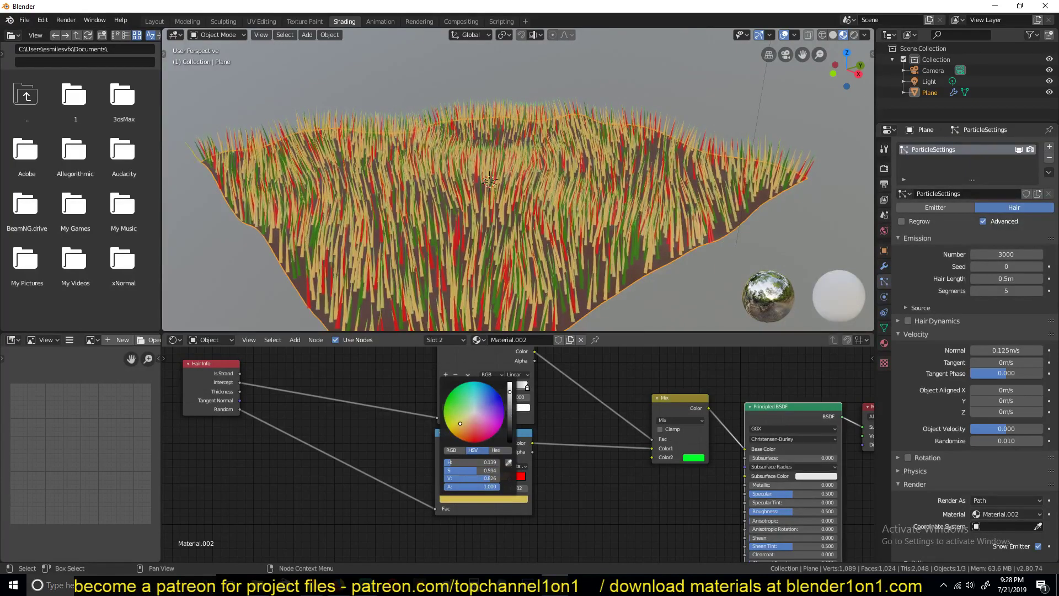
left_click(484, 496)
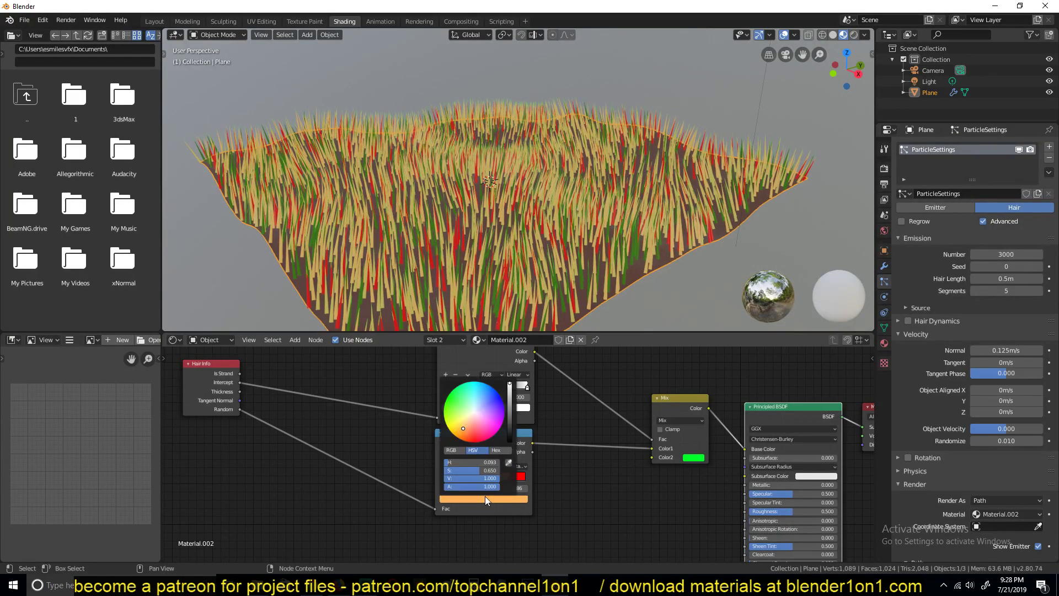
mouse_move(481, 407)
left_mouse_down()
mouse_move(445, 423)
mouse_move(460, 406)
left_mouse_up()
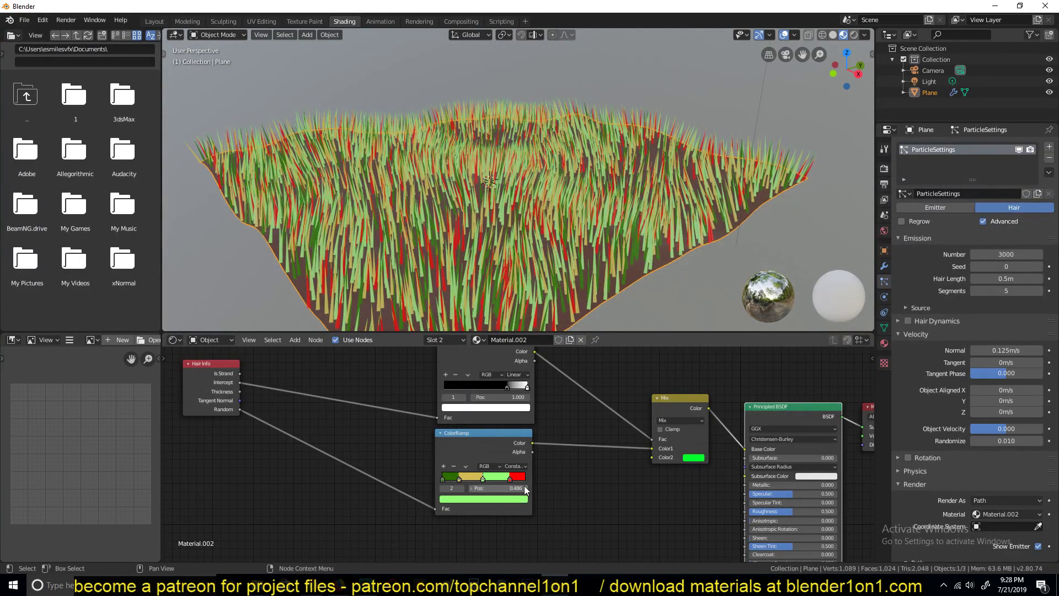
Recolour the four-colour ColorRamp's red stop to light green and inspect the grass on the terrain.
left_click(509, 478)
left_click(511, 499)
mouse_move(482, 425)
left_mouse_down()
mouse_move(462, 432)
mouse_move(453, 408)
left_mouse_up()
middle_click_drag(511, 171, 551, 234)
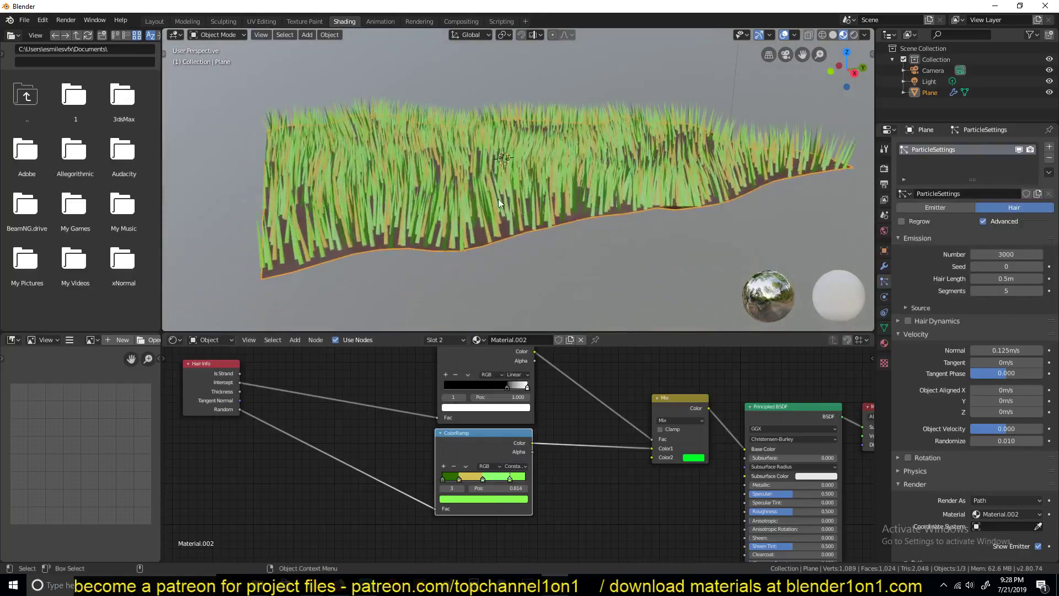
middle_click_drag(498, 199, 554, 230)
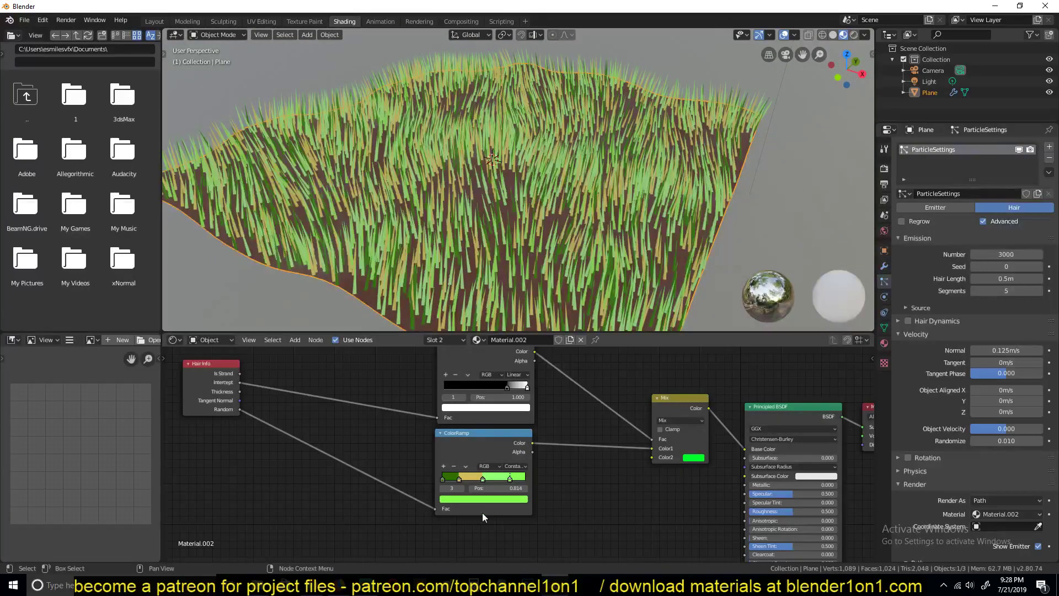
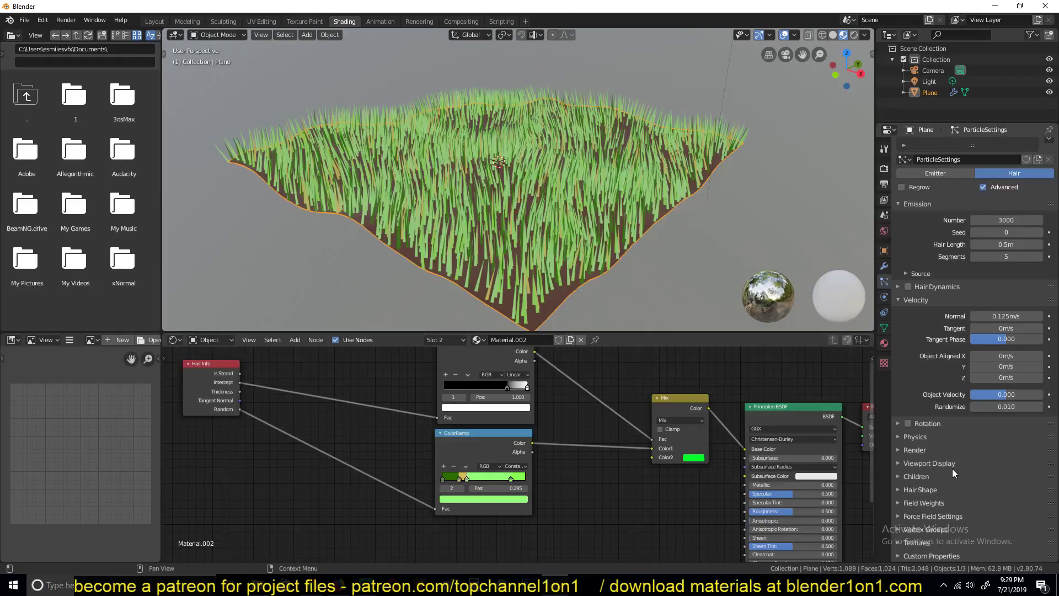
Try Simple children on the plane's hair and inspect the density of the grass.
left_click(937, 475)
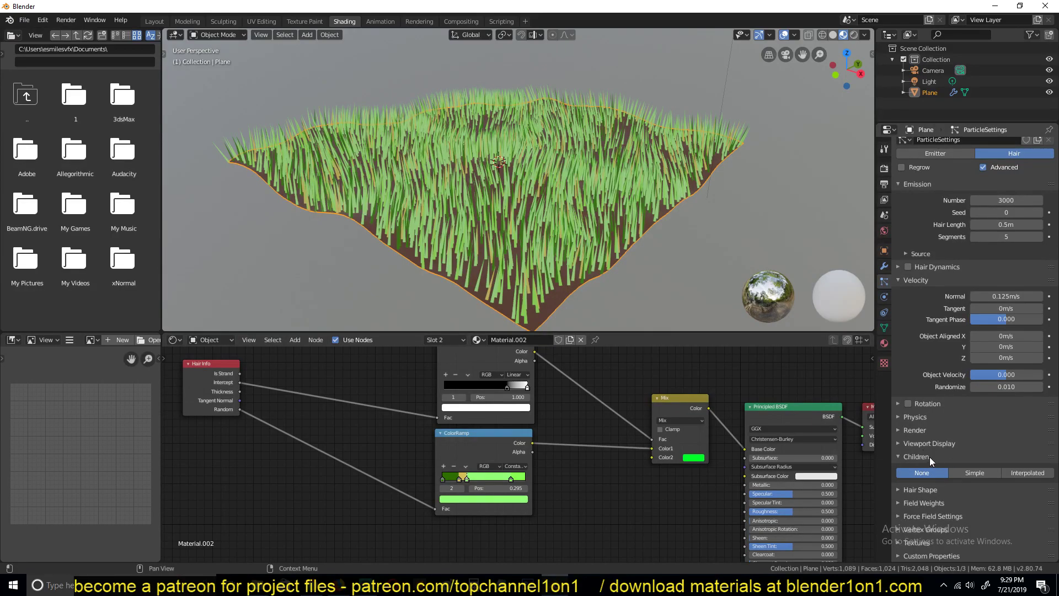
scroll(364, 123, "up", 5)
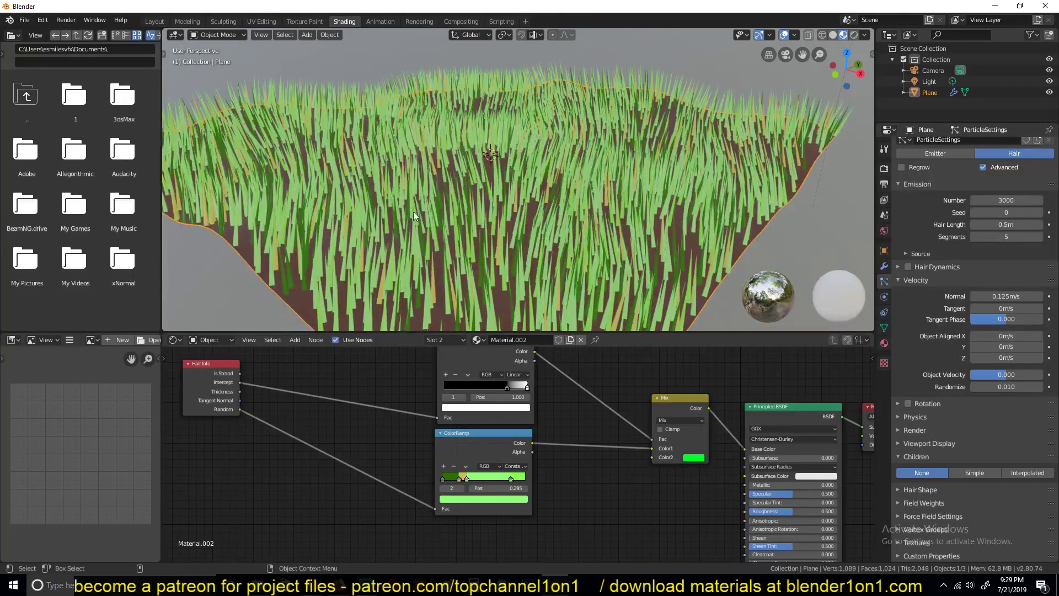
scroll(412, 215, "down", 2)
middle_click_drag(632, 244, 551, 214)
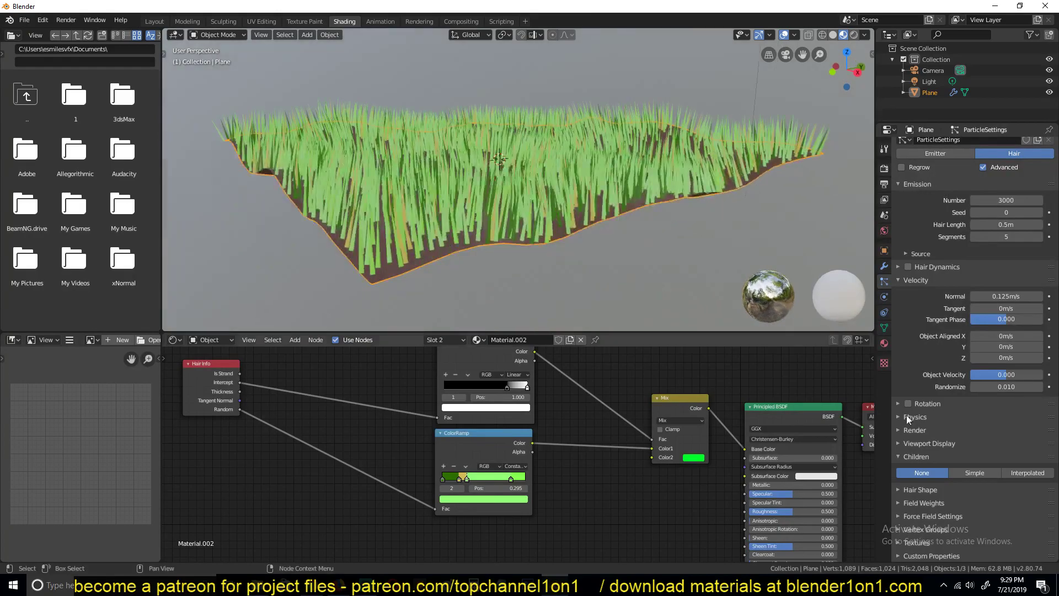
left_click(992, 474)
middle_click_drag(617, 160, 513, 187)
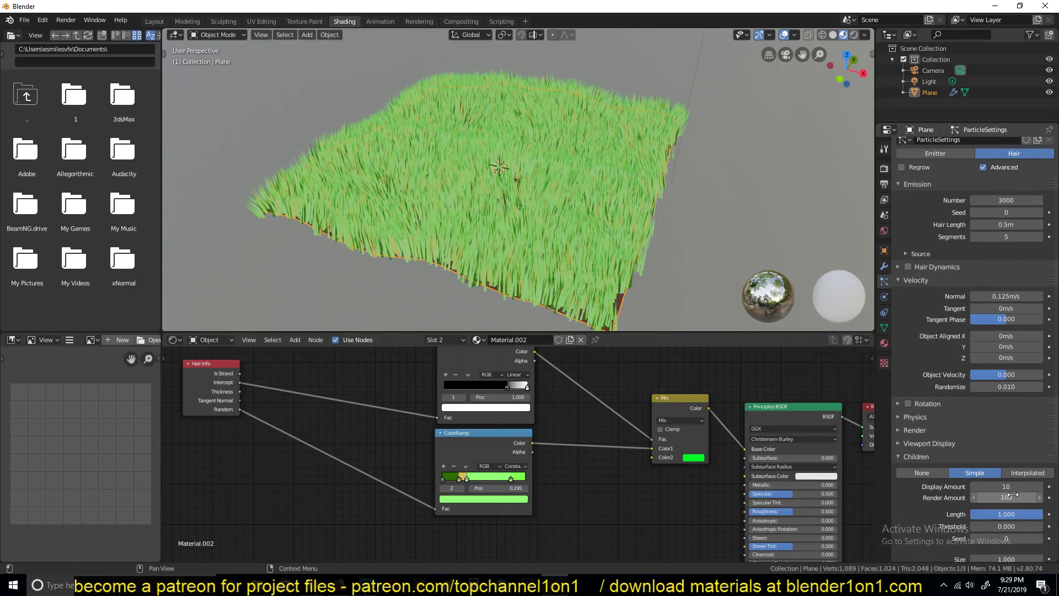
middle_click_drag(589, 249, 576, 201)
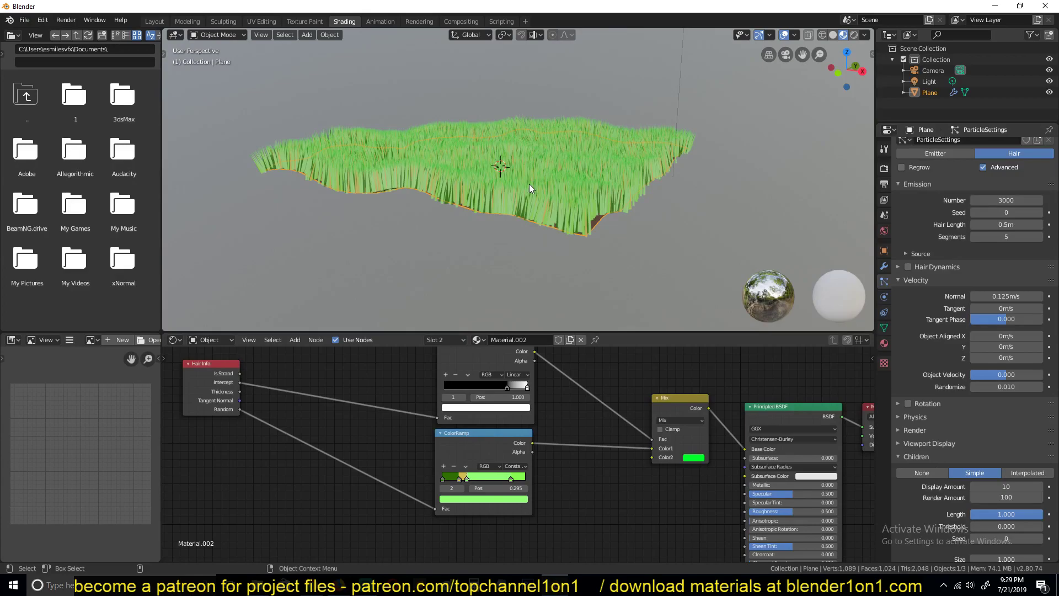
Set the hair's children to Interpolated and inspect the grass along the terrain's edges.
left_click(1028, 473)
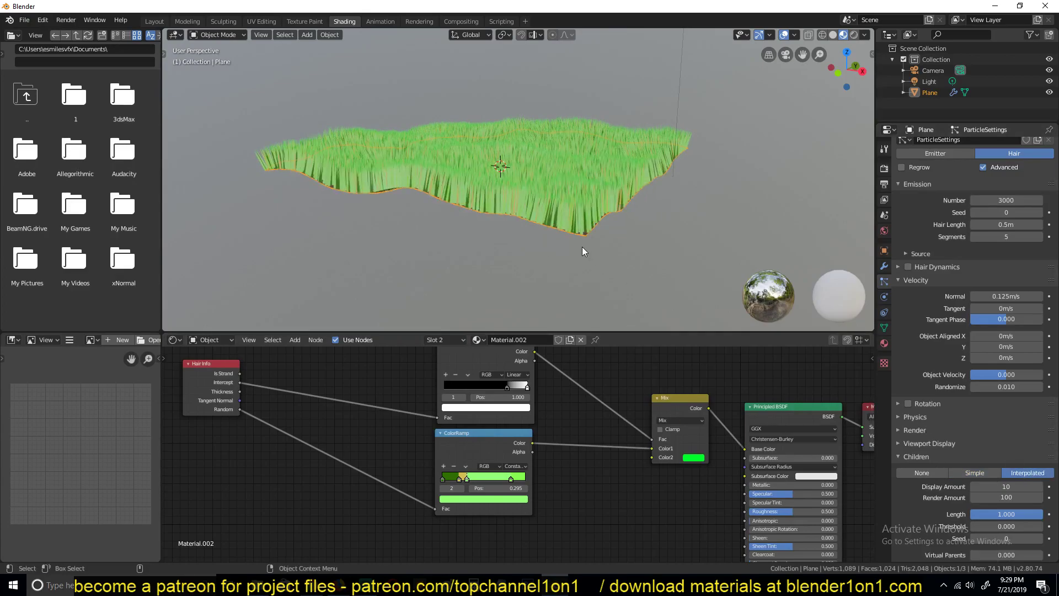
middle_click_drag(584, 253, 558, 259)
scroll(558, 260, "up", 2)
scroll(705, 296, "up", 3)
middle_click_drag(704, 296, 634, 208)
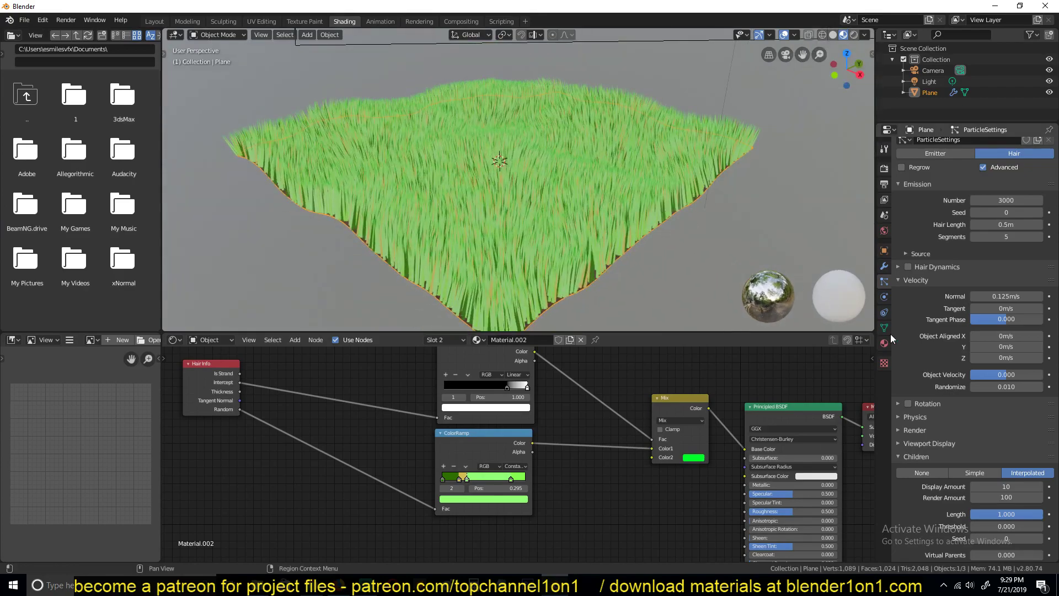
Set the Parting value of the interpolated children to 0.216.
scroll(988, 431, "down", 5)
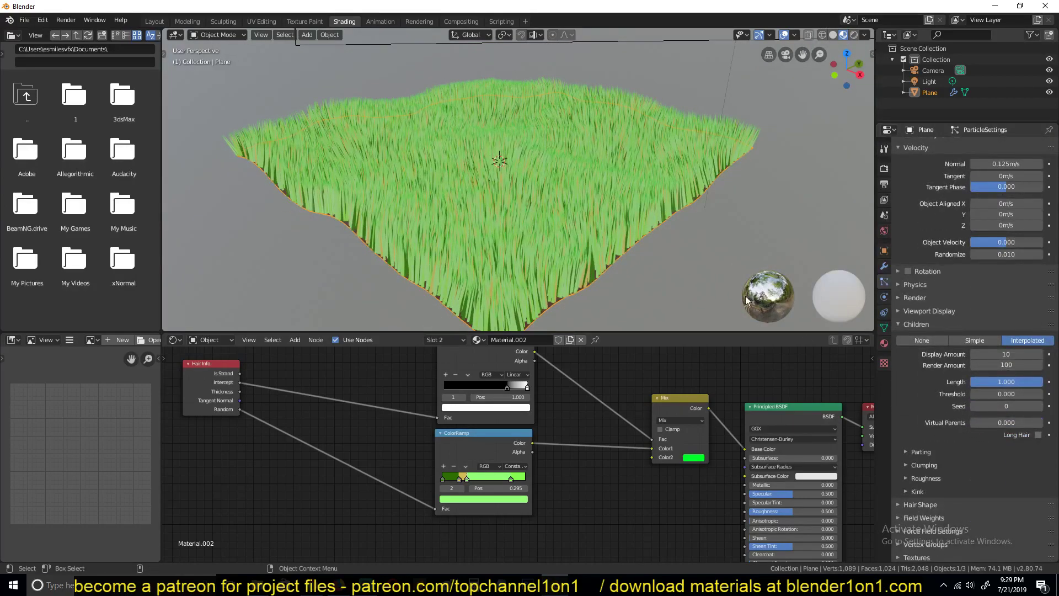
left_click(927, 452)
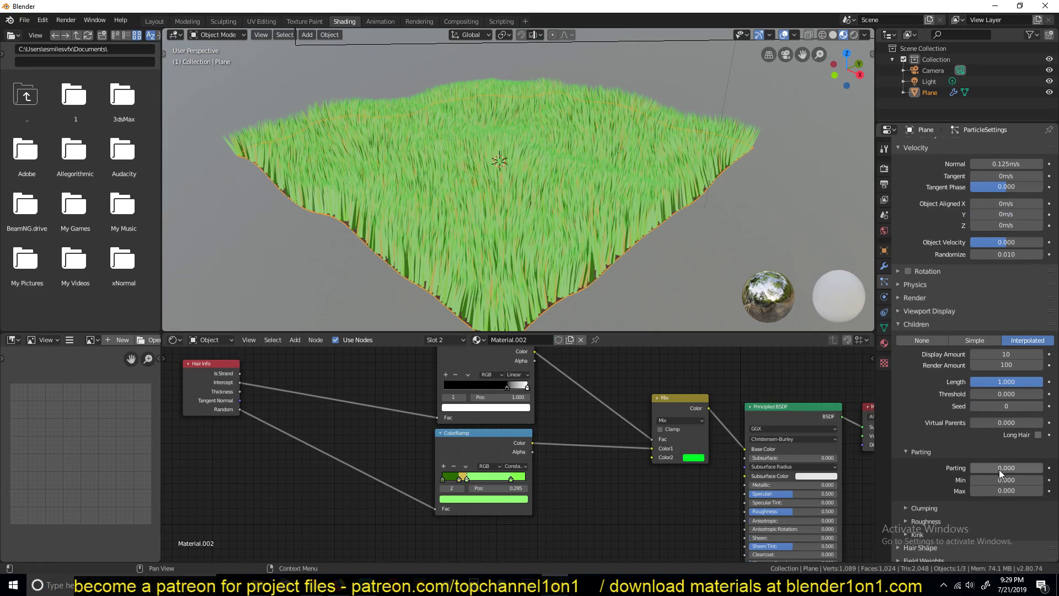
left_click_drag(998, 468, 1014, 468)
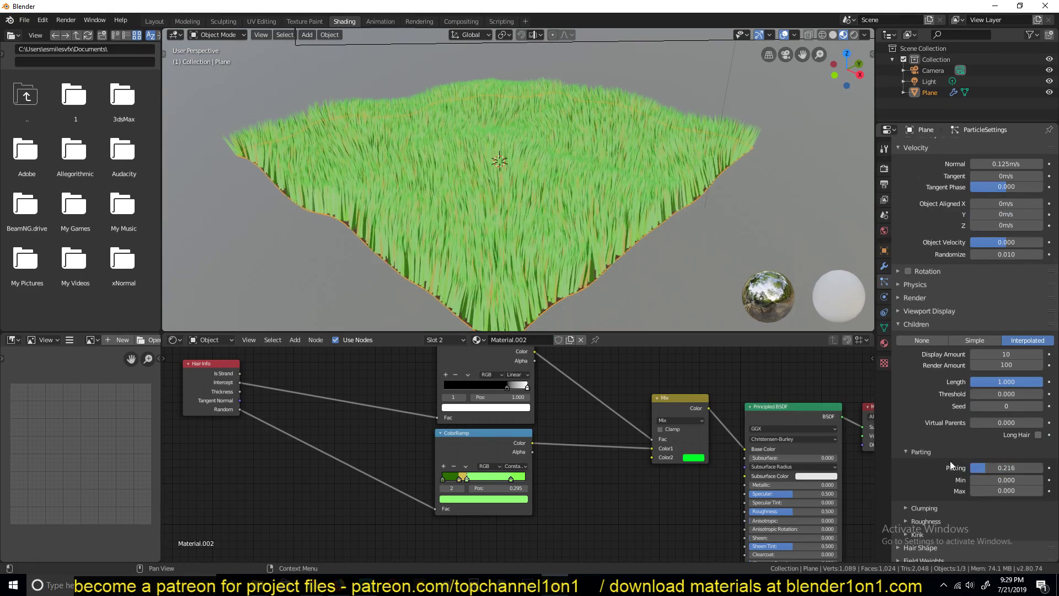
Try a Clump value of 1.000 on the hair children, inspect the tufts, and reduce Clump to 0.299.
scroll(949, 461, "down", 2)
left_click(948, 468)
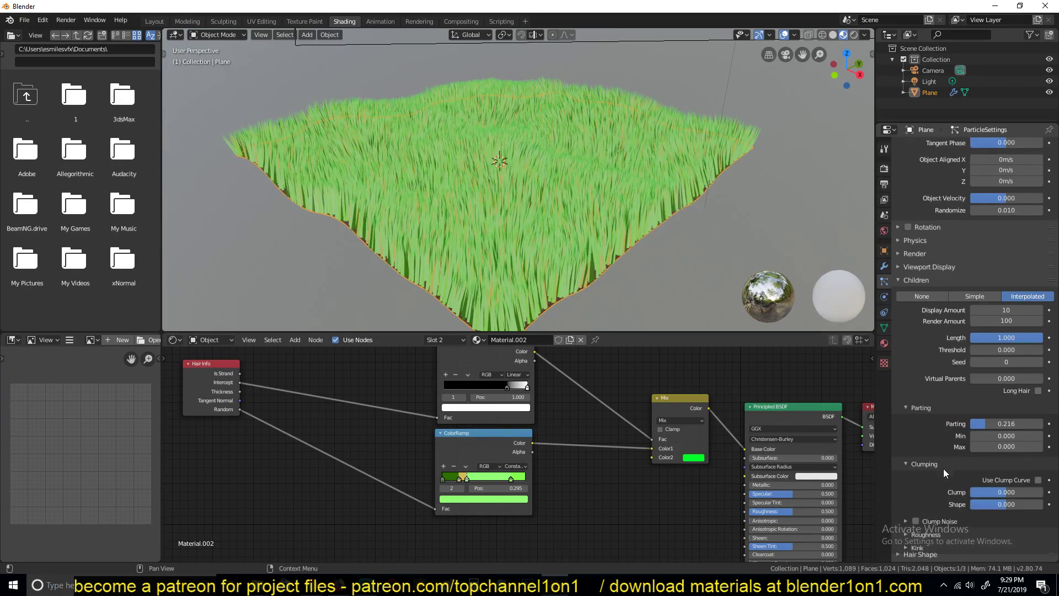
scroll(541, 177, "up", 2)
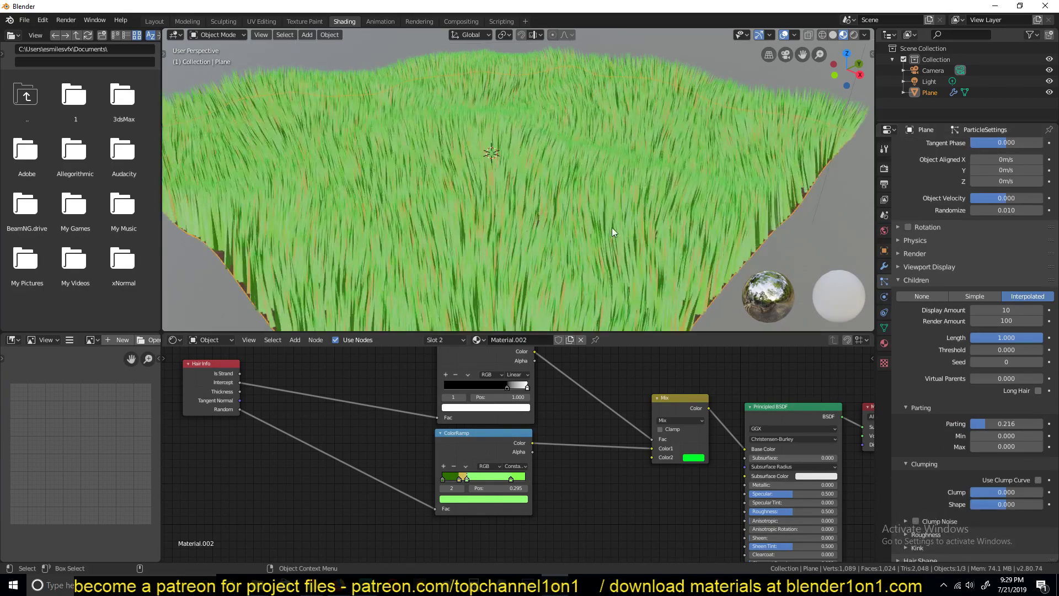
scroll(615, 230, "down", 2)
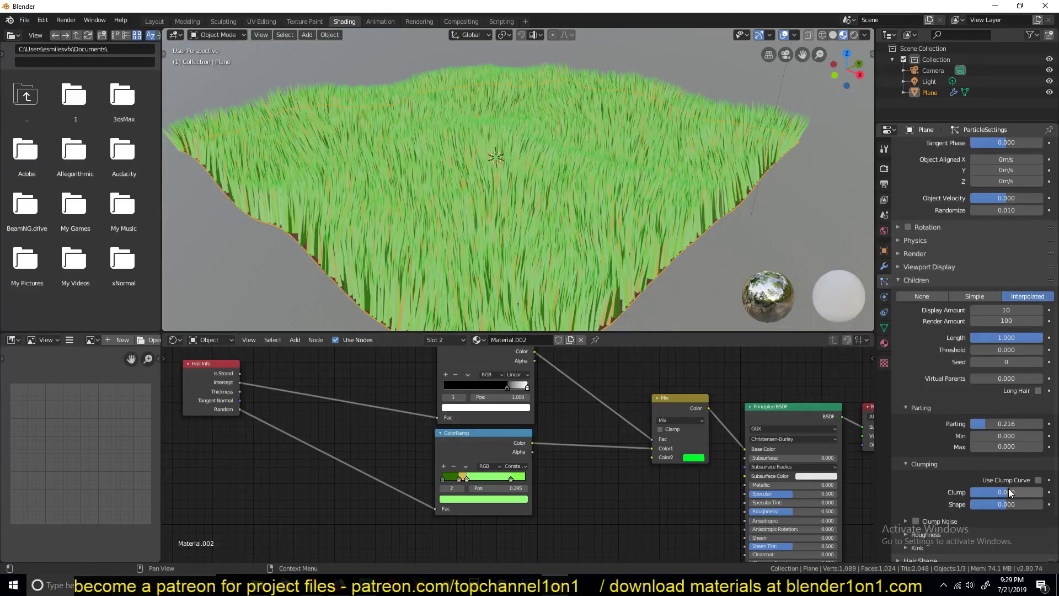
left_click_drag(1009, 492, 1044, 496)
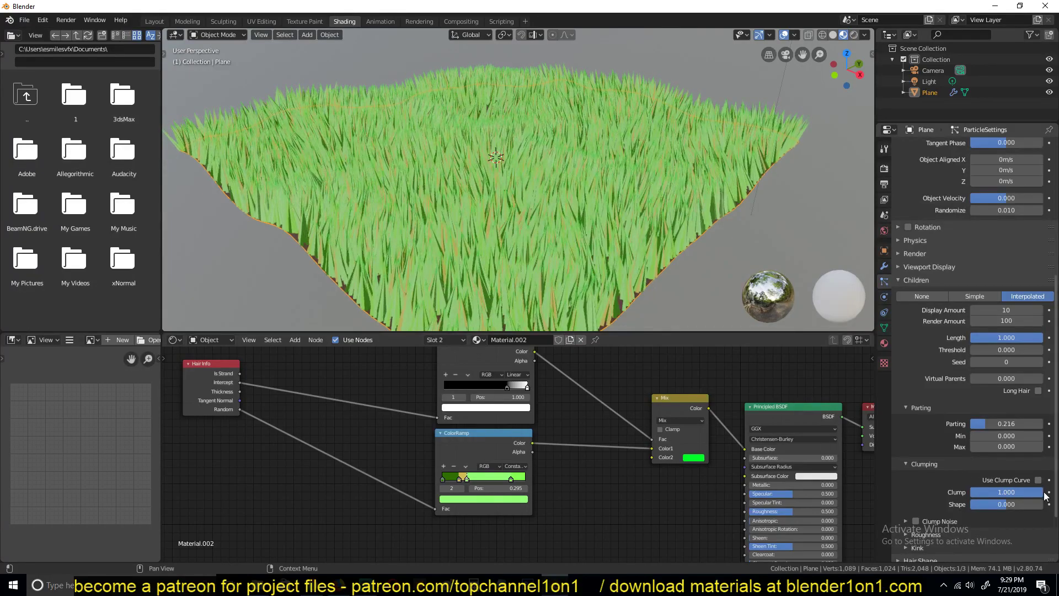
scroll(627, 164, "down", 3)
middle_click_drag(627, 164, 356, 163)
scroll(504, 177, "up", 3)
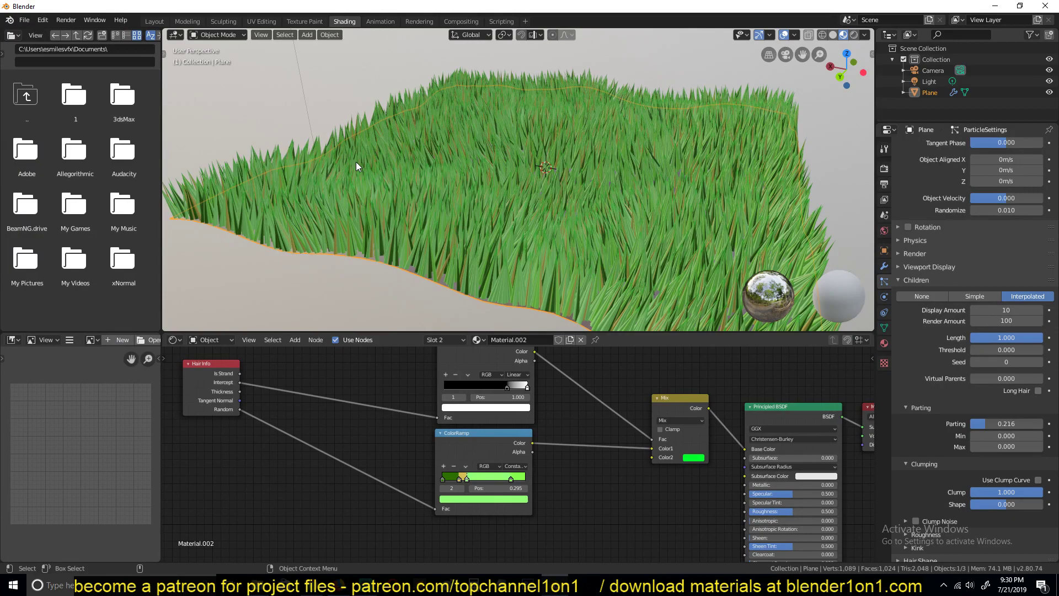
middle_click_drag(356, 161, 512, 148)
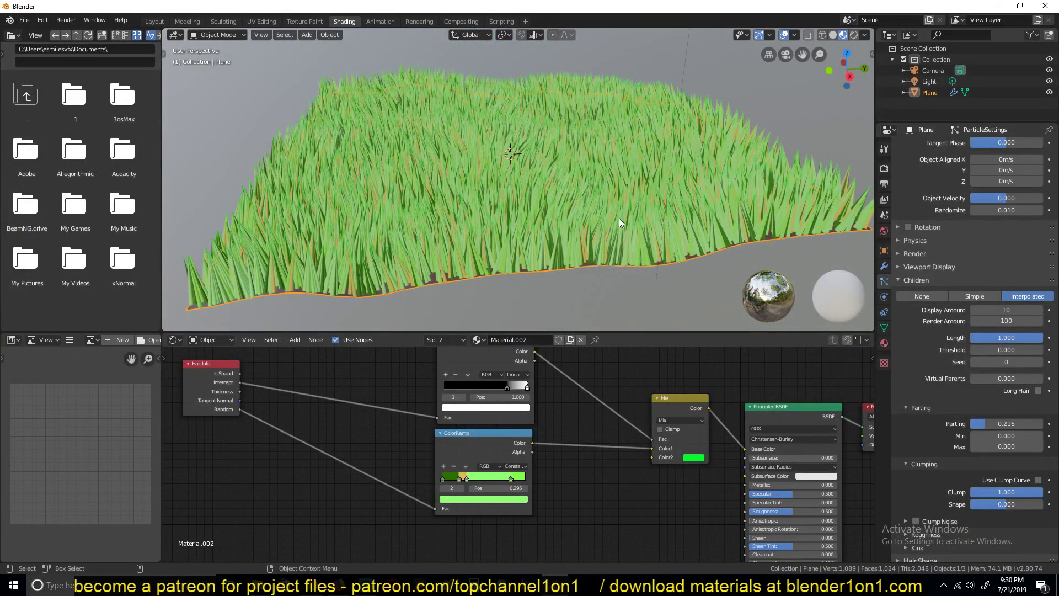
left_click_drag(1026, 491, 978, 492)
scroll(963, 441, "down", 2)
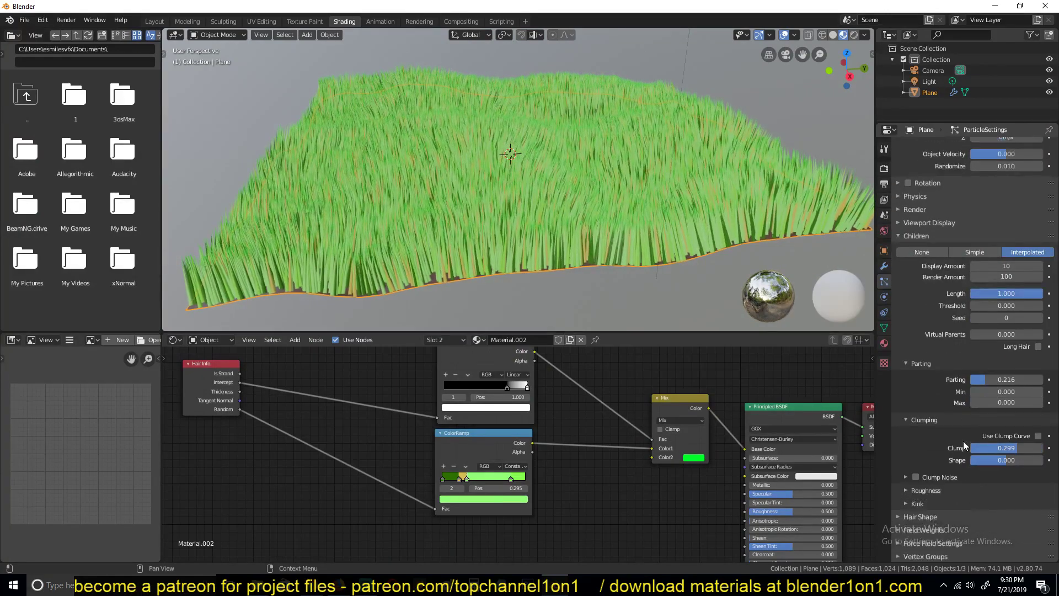
Set the children's Kink Type to Curl and inspect the bent strands up close and from the side.
left_click(929, 466)
scroll(929, 466, "down", 4)
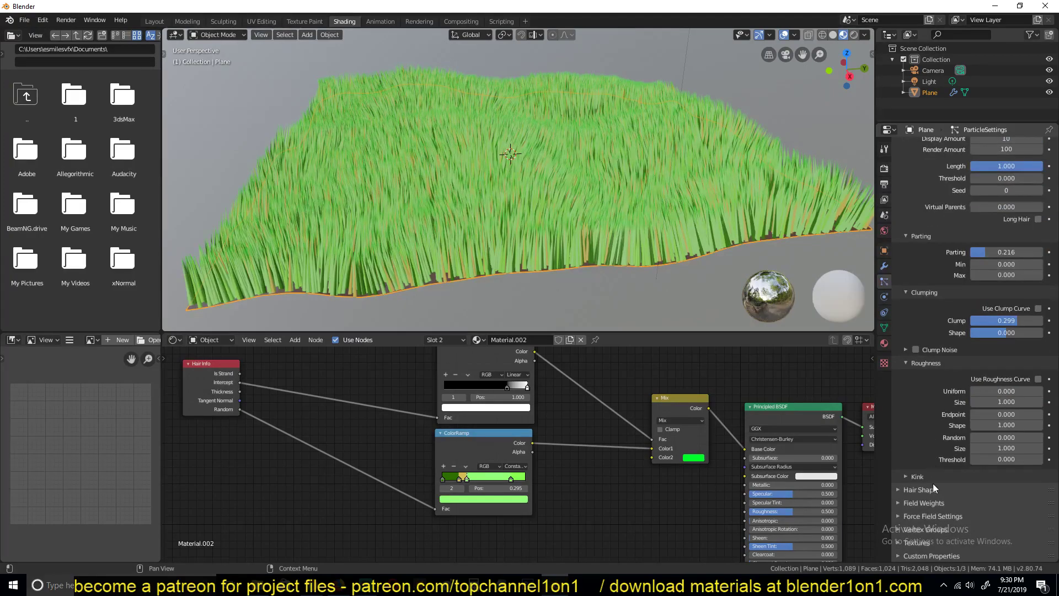
left_click(934, 477)
scroll(934, 478, "down", 1)
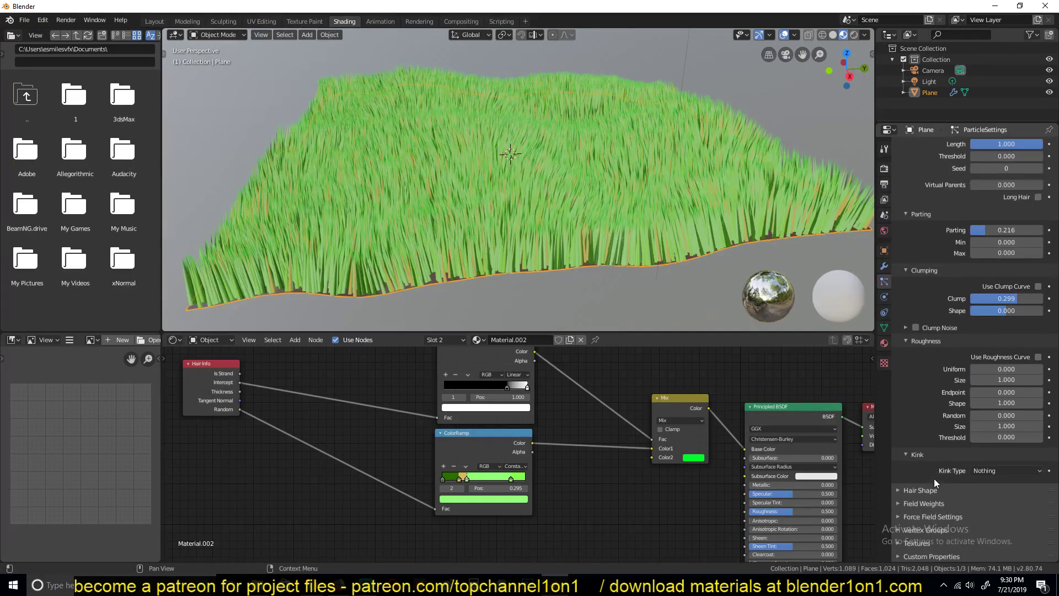
left_click(994, 474)
left_click(987, 495)
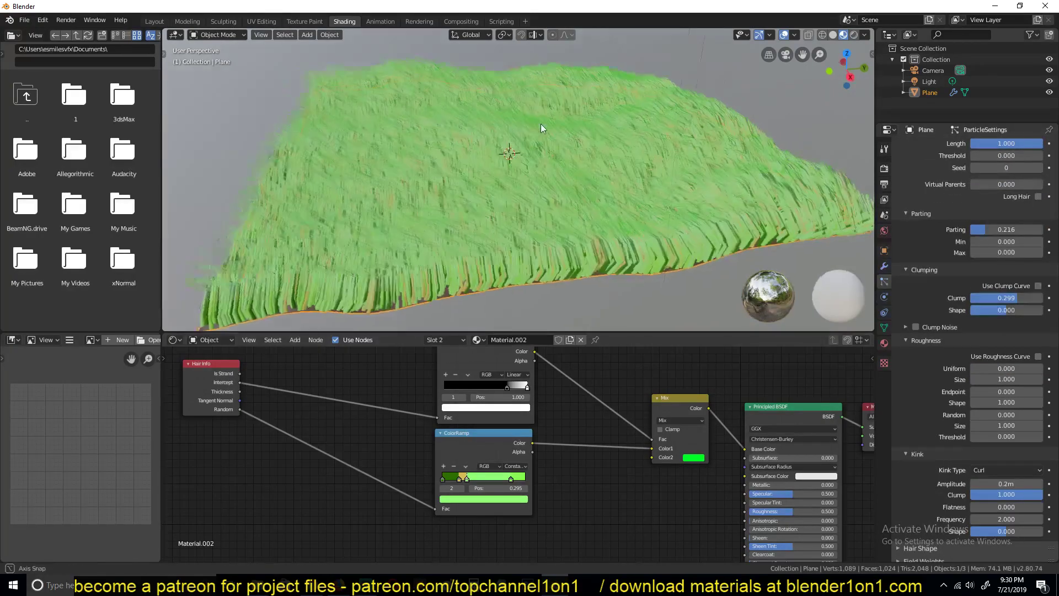
middle_click_drag(541, 124, 606, 110)
scroll(591, 114, "up", 3)
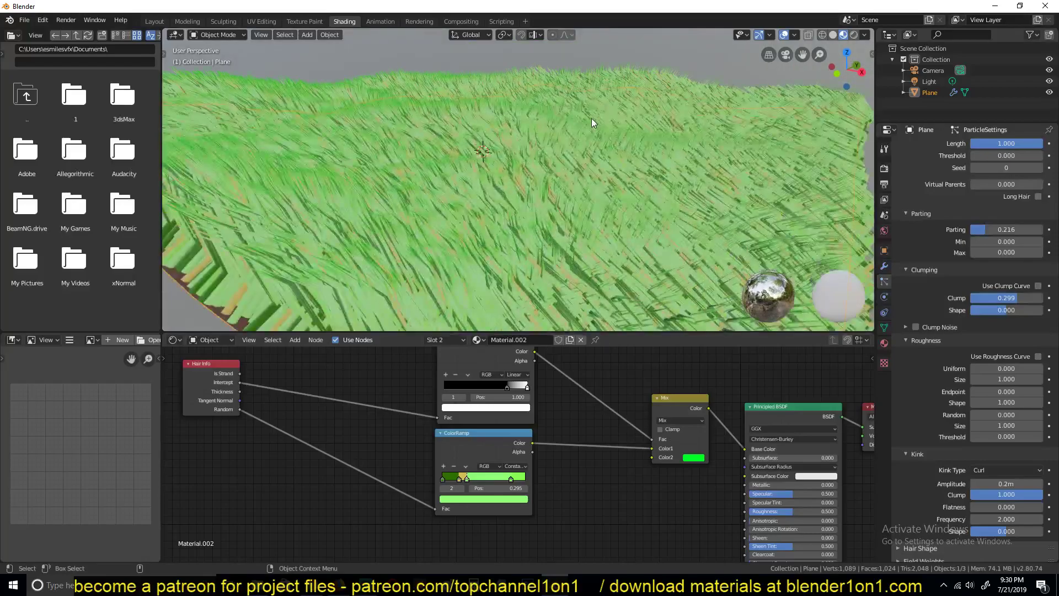
scroll(588, 115, "down", 4)
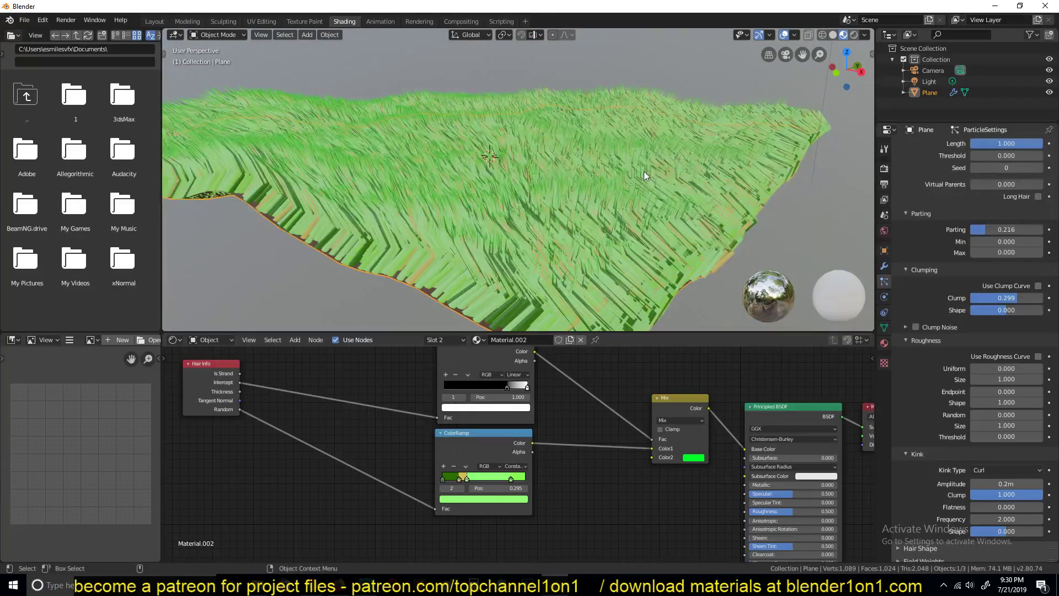
middle_click_drag(644, 171, 615, 174)
middle_click_drag(568, 110, 516, 144)
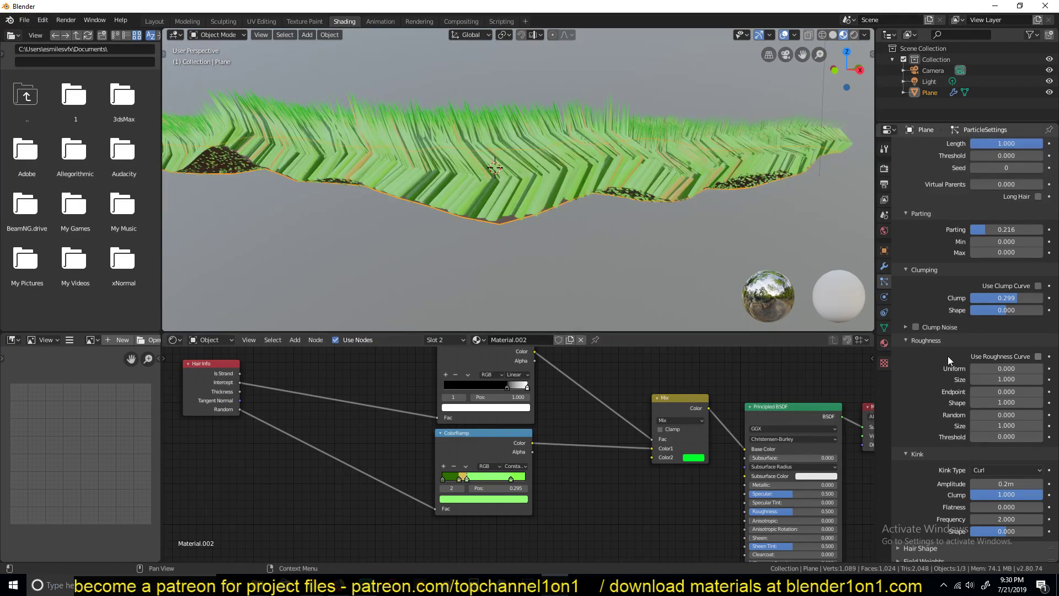
Increase the hair particle system's Segments to 6.
scroll(947, 356, "up", 8)
scroll(955, 340, "up", 8)
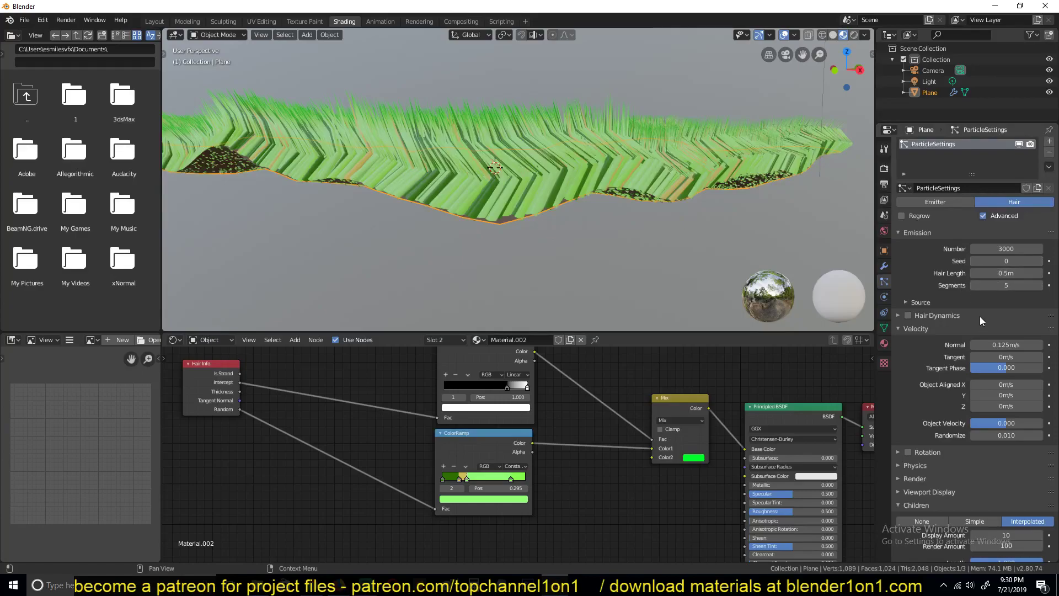
left_click(1040, 285)
left_click(1040, 286)
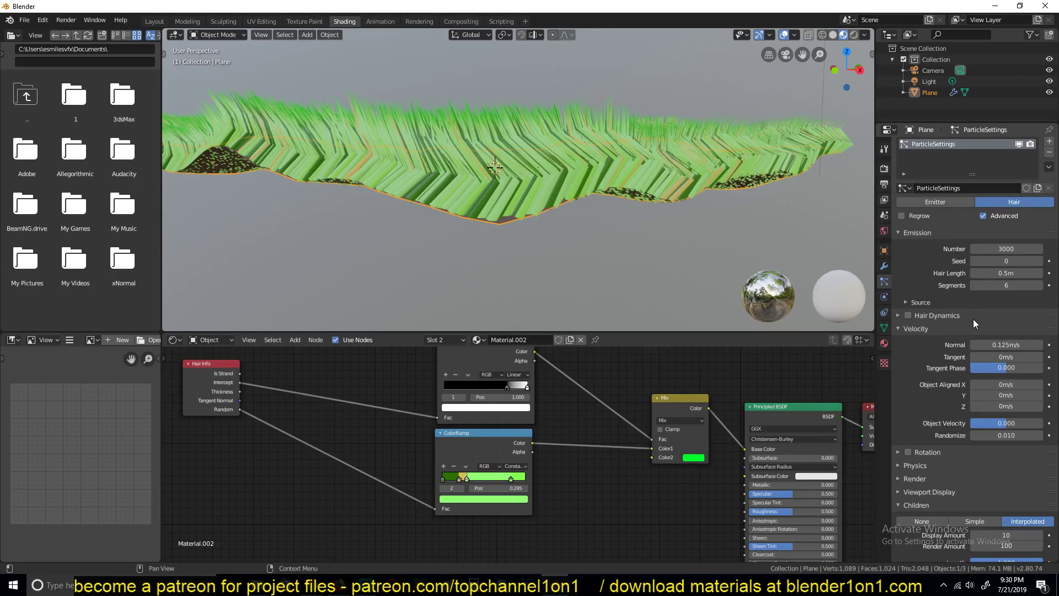
Review the hair's children, clumping, roughness and kink settings, and check the Render path options against the strand shape.
scroll(953, 359, "down", 10)
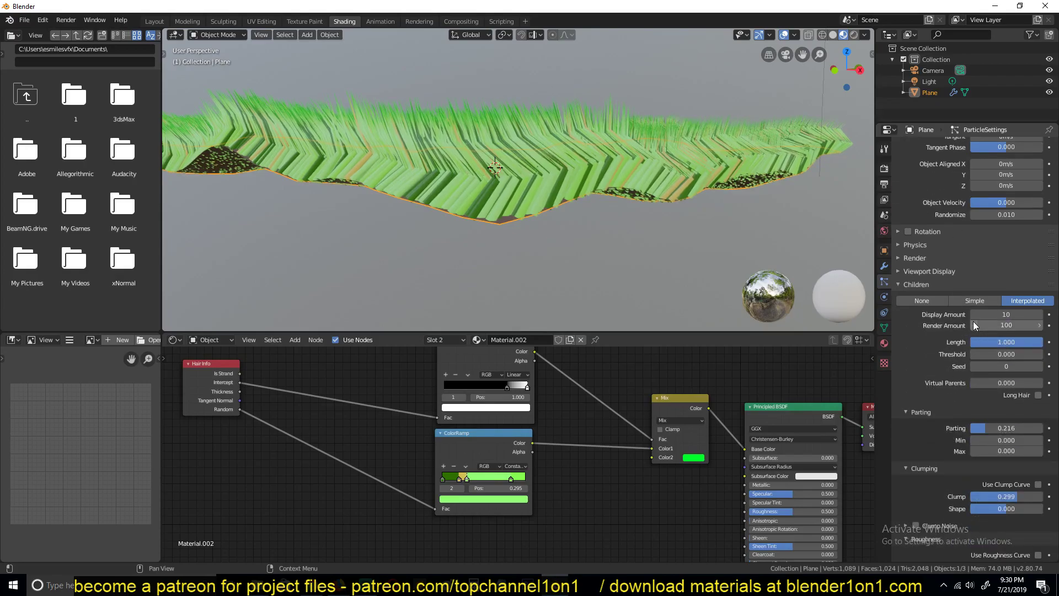
scroll(965, 426, "down", 9)
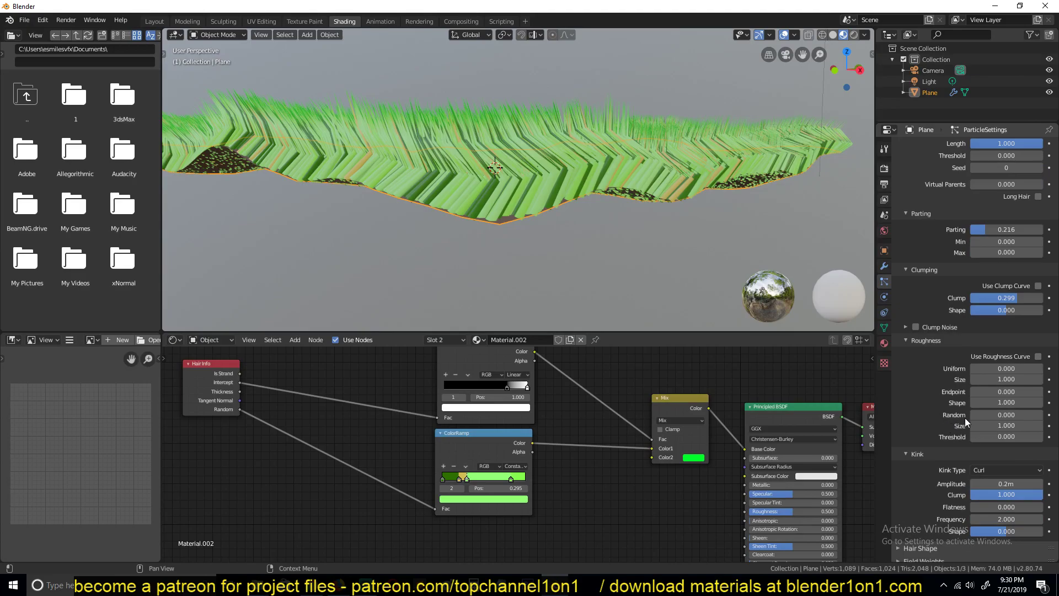
scroll(997, 438, "down", 3)
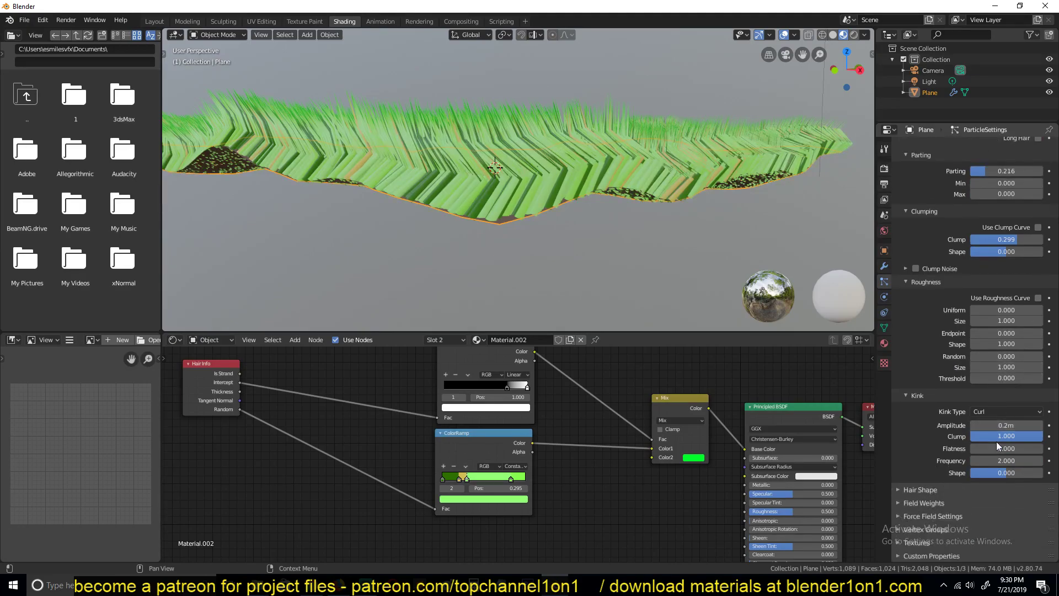
scroll(1004, 424, "up", 10)
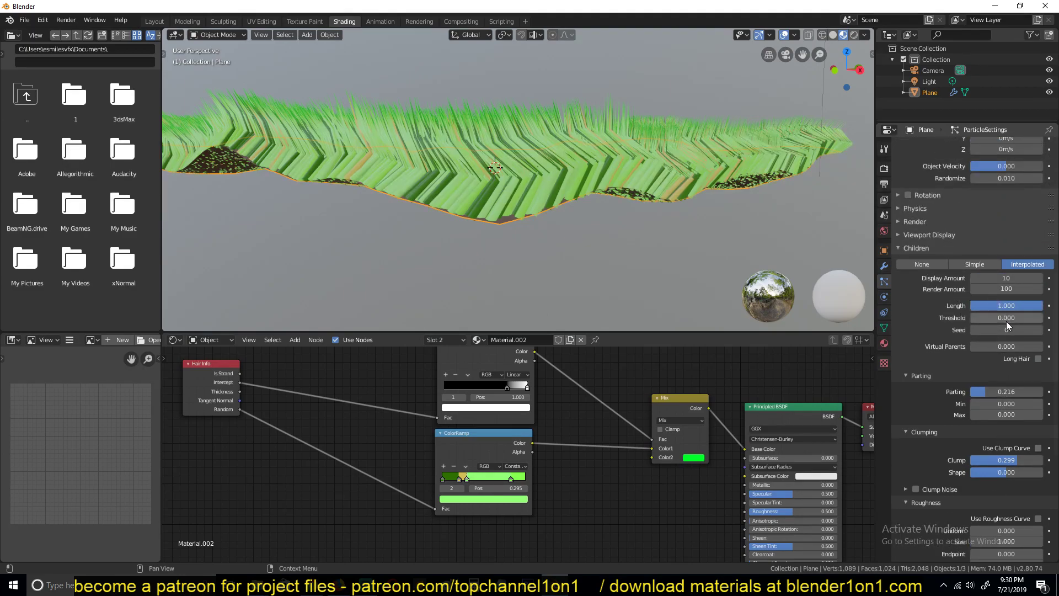
scroll(971, 297, "up", 1)
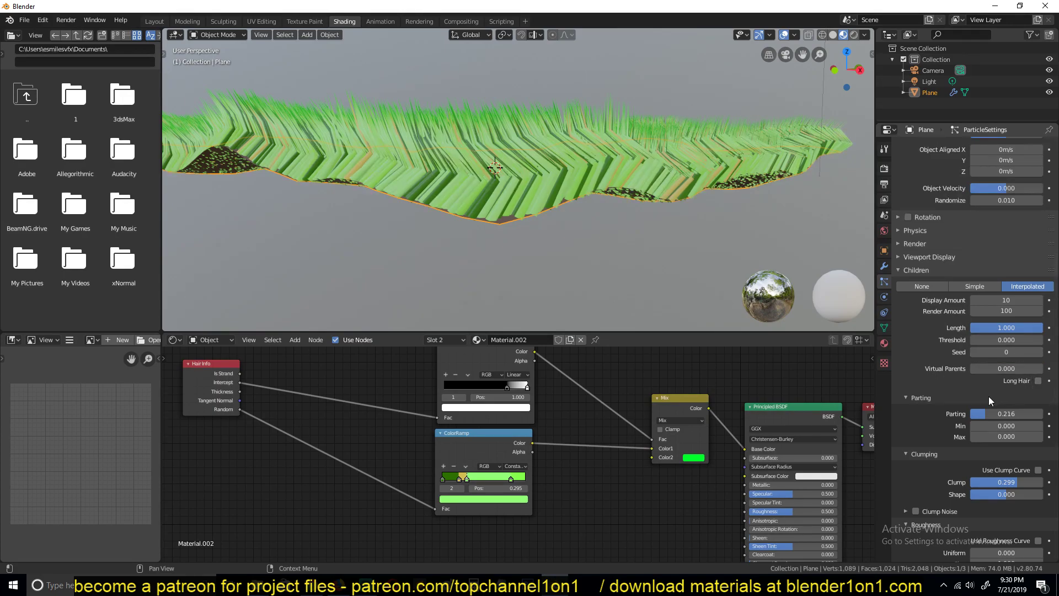
scroll(977, 404, "up", 4)
left_click(939, 320)
left_click(938, 322)
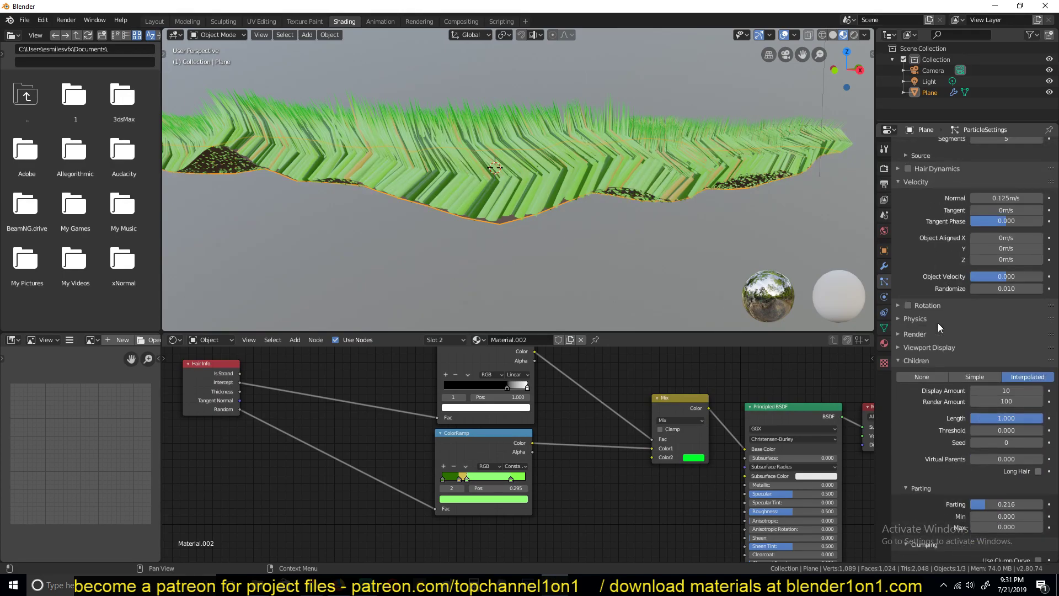
left_click(940, 332)
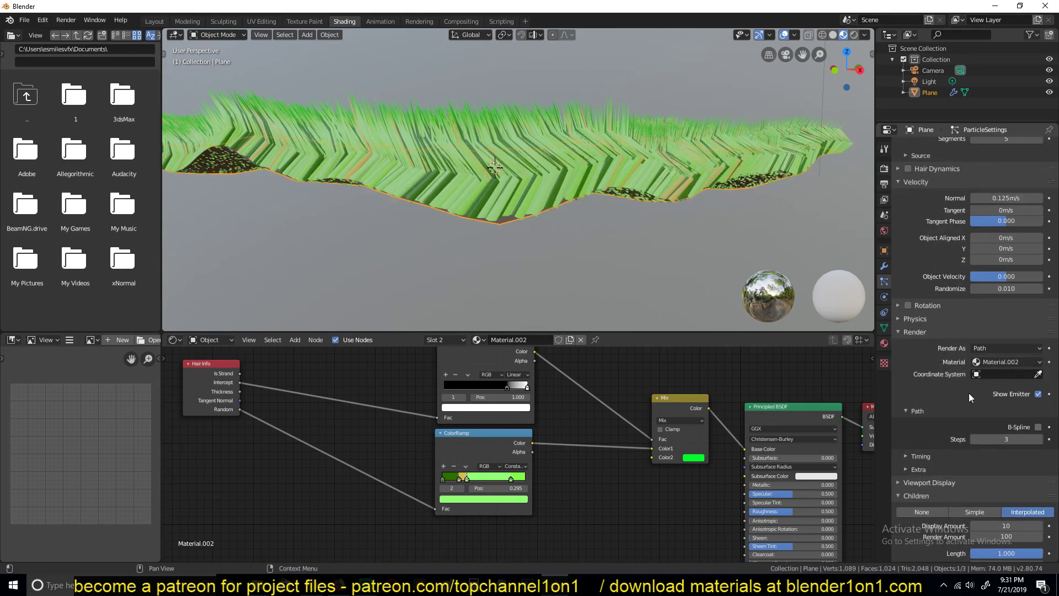
left_click(1039, 439)
scroll(963, 226, "up", 5)
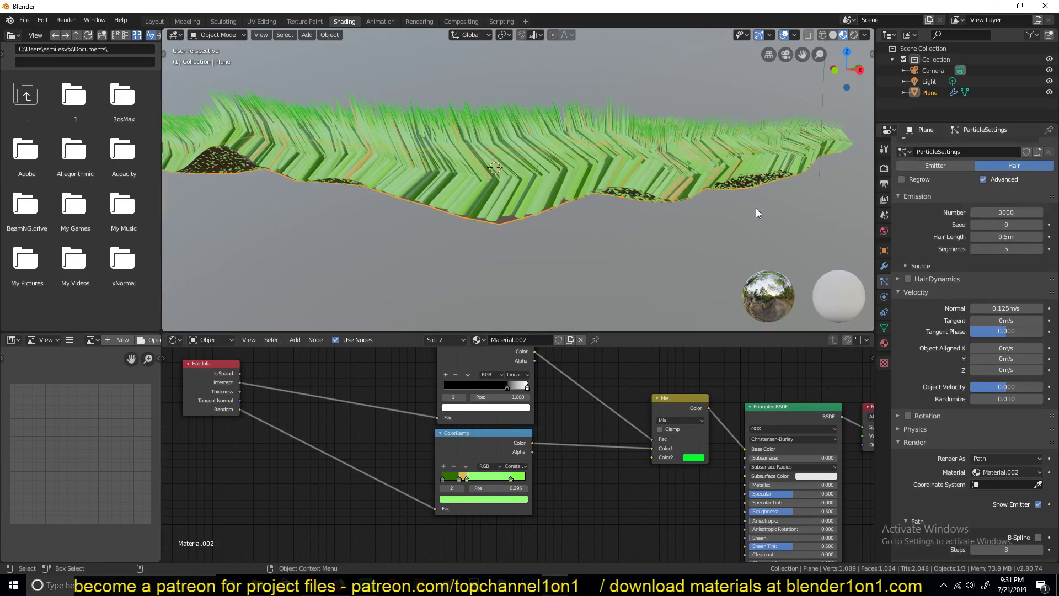
middle_click_drag(599, 175, 596, 164)
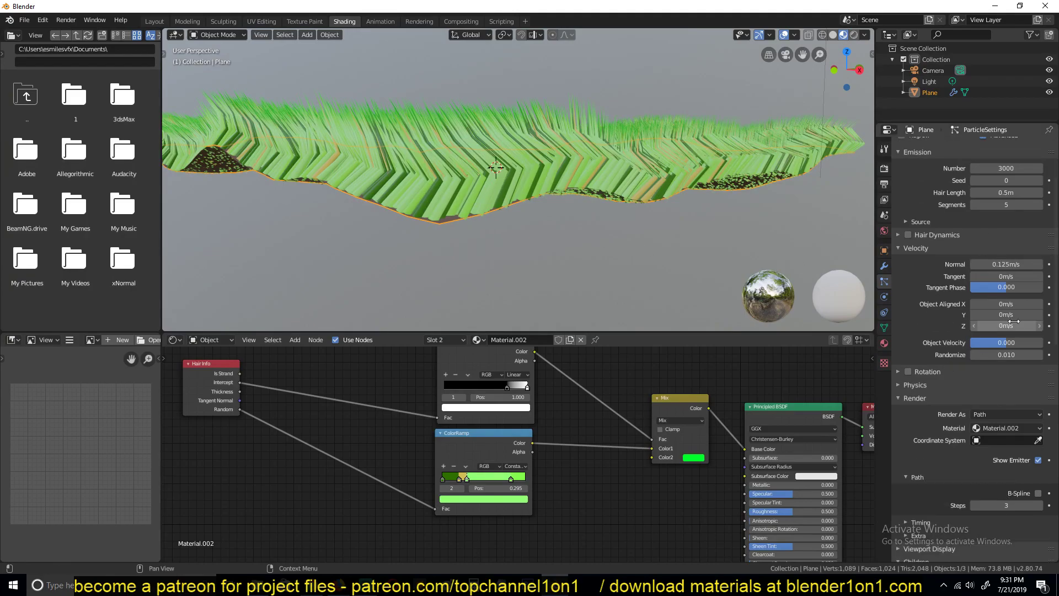
Set the hair particle system's emission Segments to 6.
left_click(983, 179)
left_click(983, 179)
left_click(1039, 248)
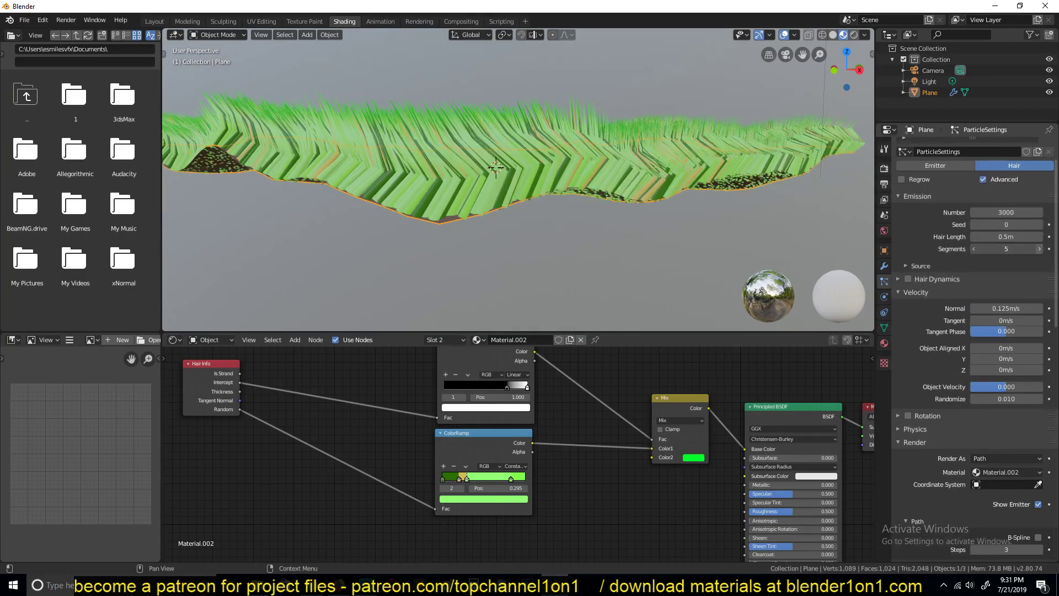
Collapse the hair's Velocity settings and examine its Physics and Render options, including Timing and Extra.
left_click(924, 291)
left_click(931, 330)
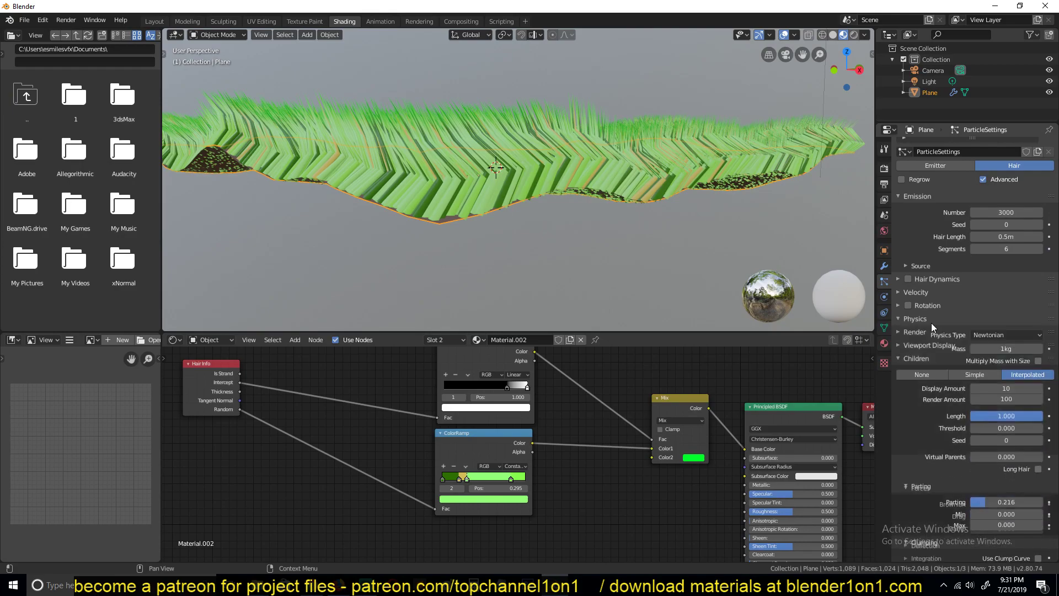
left_click(930, 330)
left_click(925, 331)
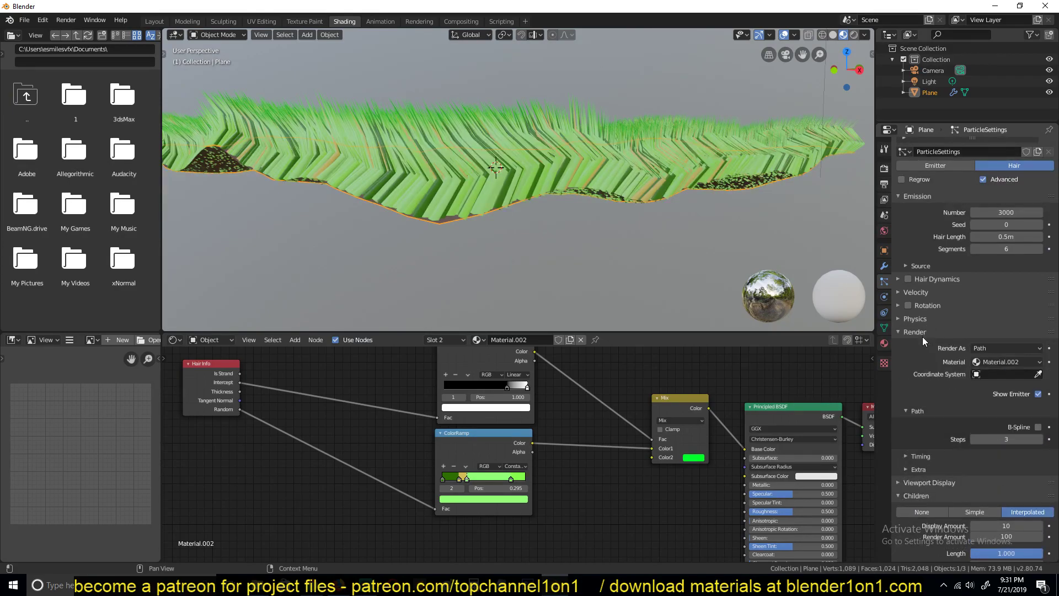
left_click(922, 334)
scroll(924, 353, "down", 4)
left_click(925, 368)
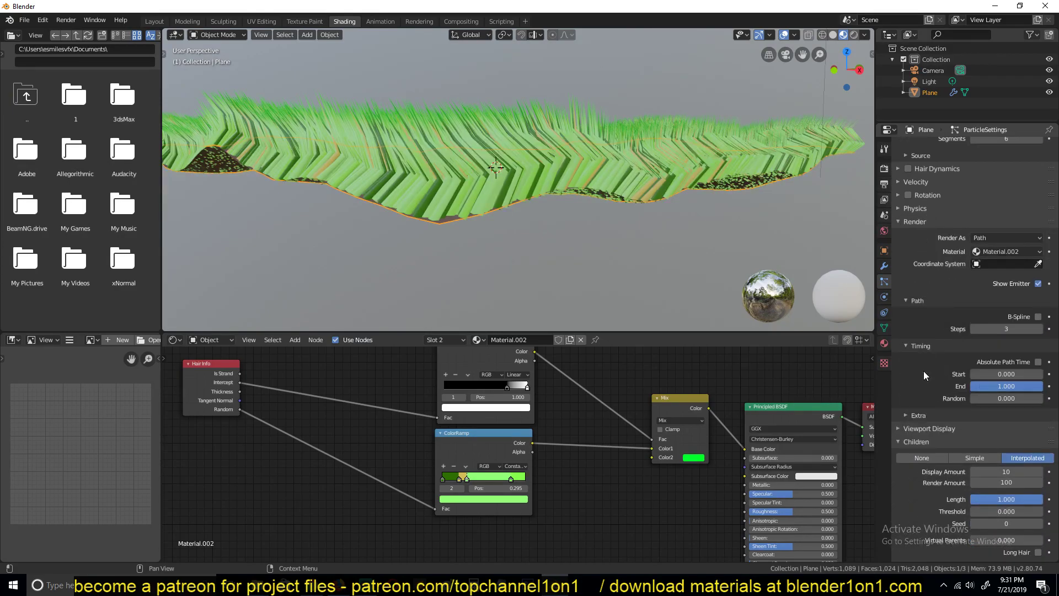
left_click(924, 412)
scroll(931, 385, "down", 4)
Raise the hair's Viewport Display Strand Steps to 5 and inspect the curled strands from several angles.
left_click(933, 387)
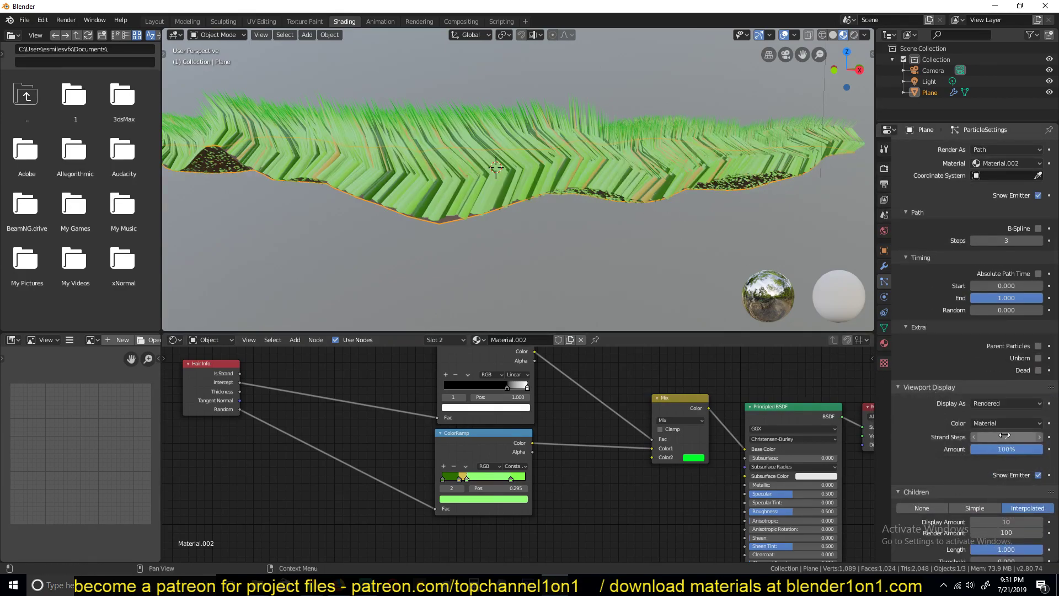
left_click(1040, 439)
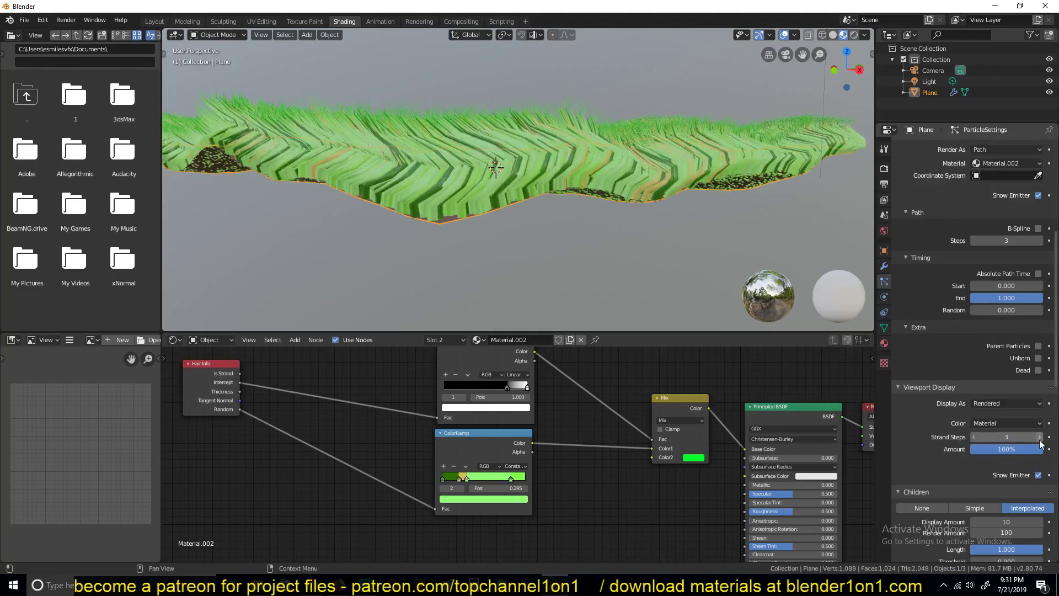
left_click(1039, 439)
left_click(1039, 439)
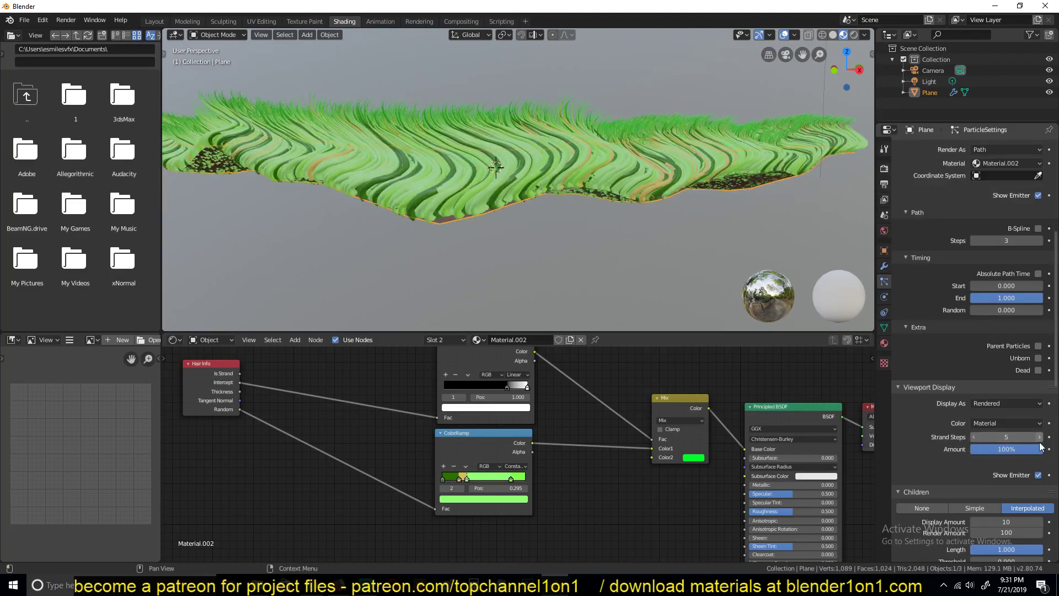
middle_click_drag(465, 116, 481, 180)
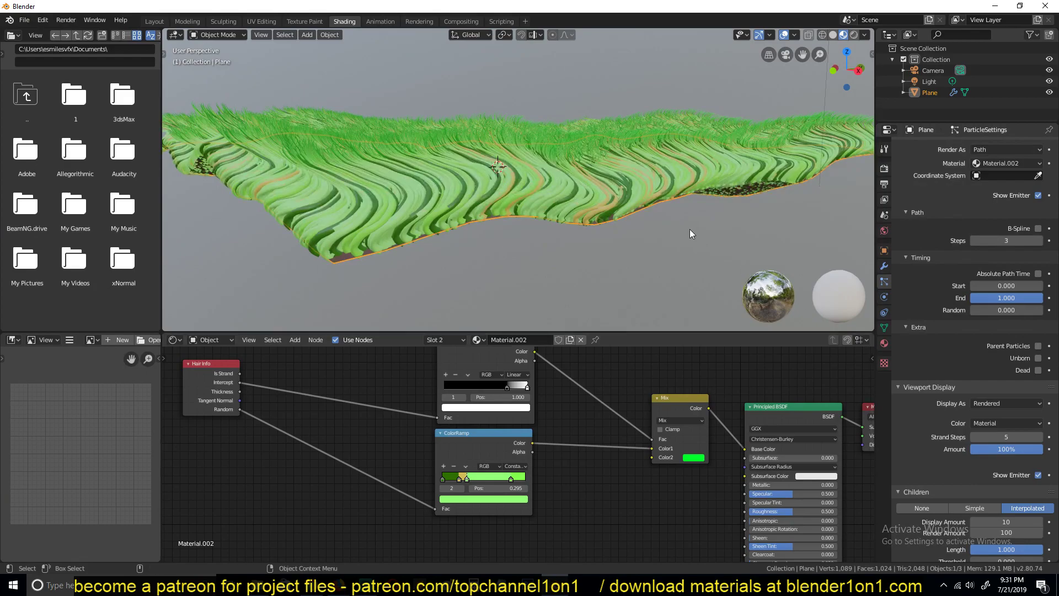
mouse_move(690, 229)
middle_mouse_down()
mouse_move(670, 263)
mouse_move(684, 224)
middle_mouse_up()
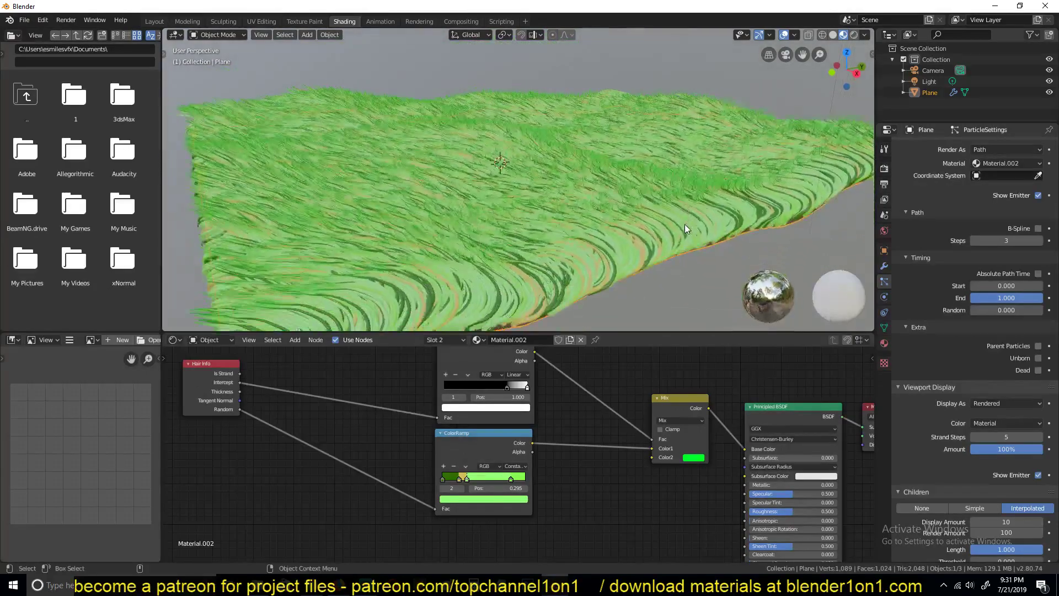
middle_click_drag(540, 210, 523, 157)
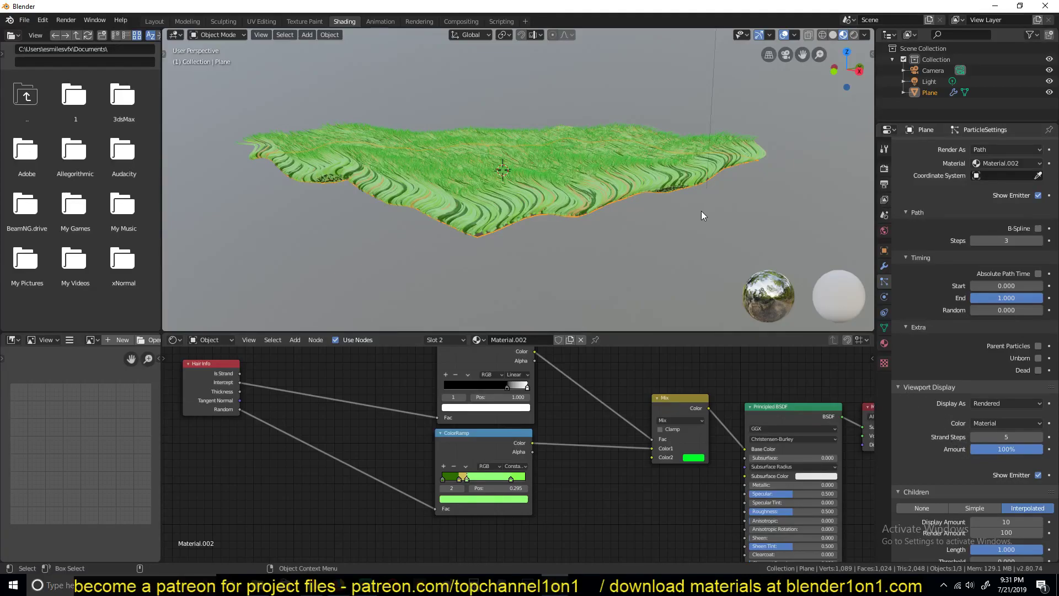
middle_click_drag(701, 211, 691, 237)
Change the children's Kink Type to Radial, deselect the terrain and inspect the blades up close.
scroll(1014, 459, "down", 3)
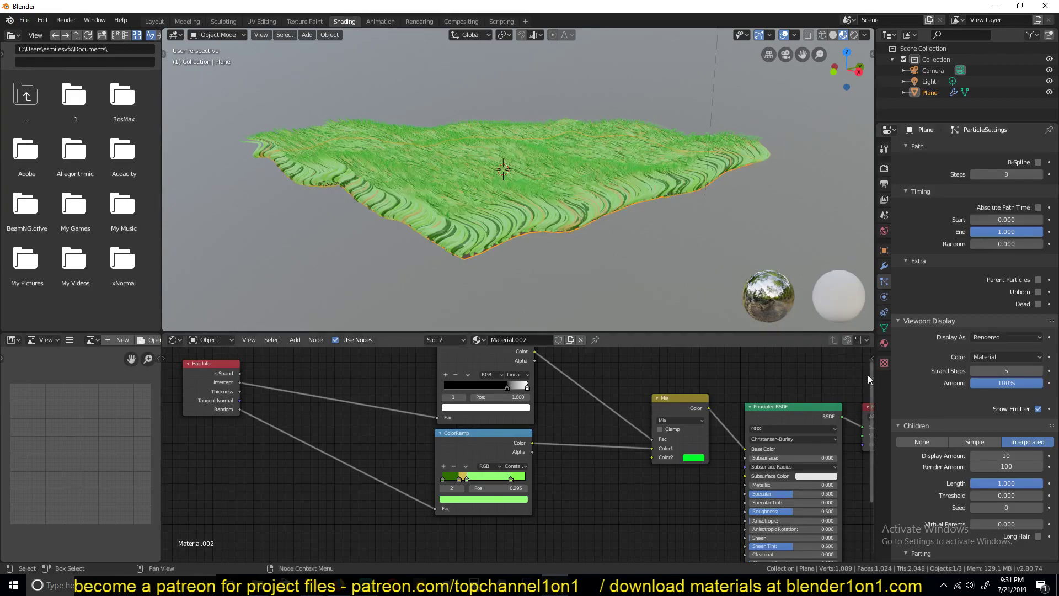
scroll(979, 386, "down", 3)
scroll(982, 485, "down", 15)
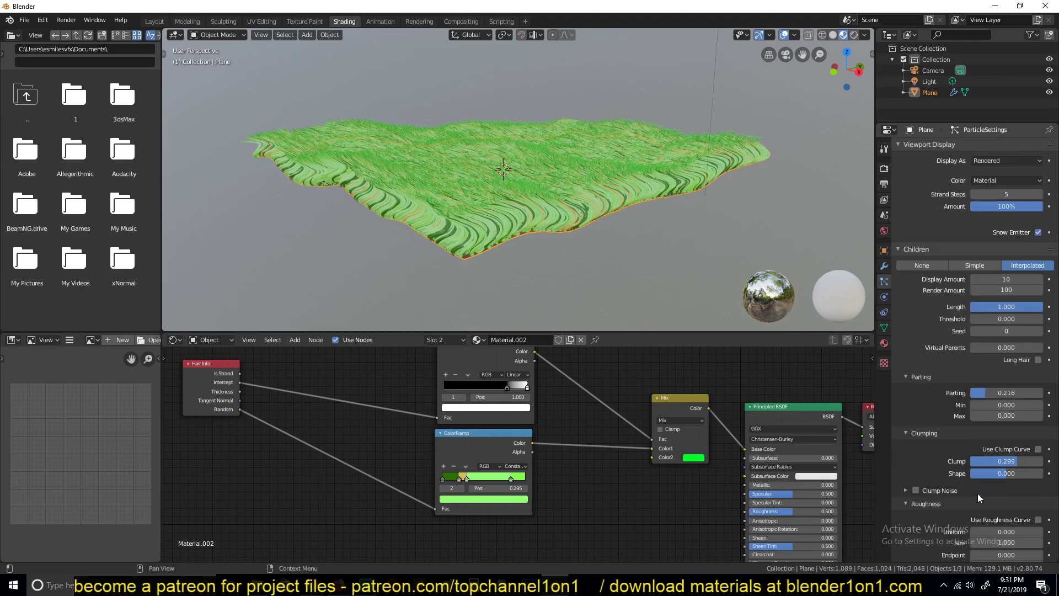
left_click(993, 411)
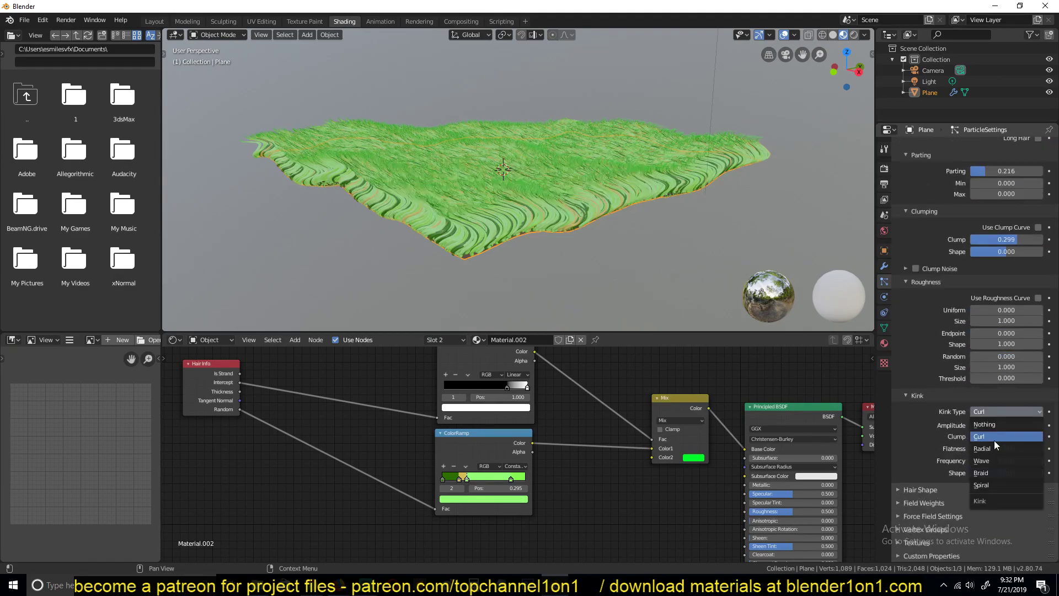
left_click(995, 449)
middle_click_drag(819, 307, 683, 267)
left_click(683, 268)
scroll(684, 262, "up", 5)
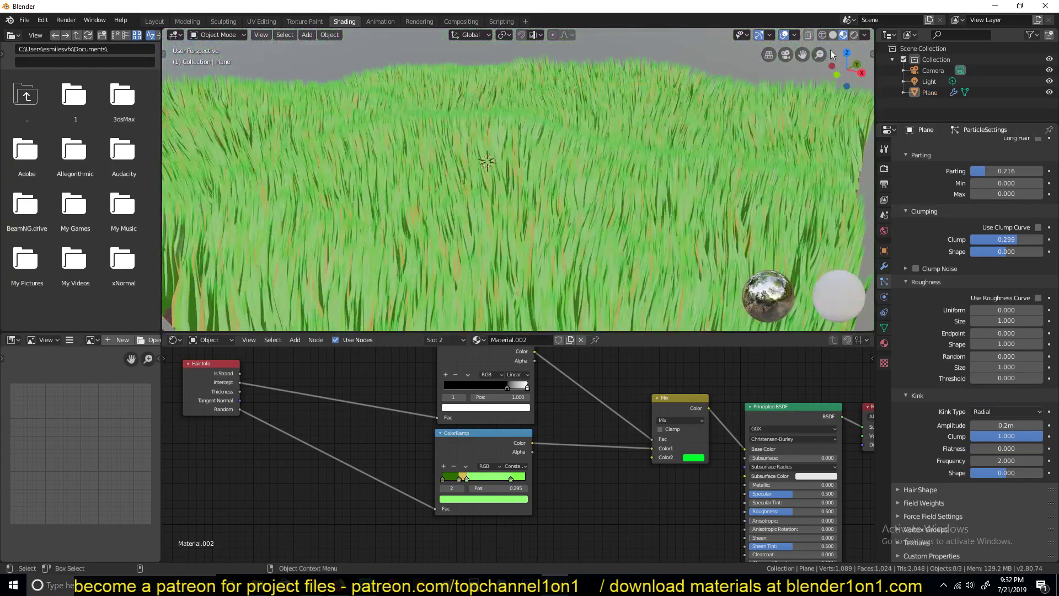
Check the viewport lighting options, switch the 3D view to Rendered shading and inspect the whole grass terrain.
left_click(866, 35)
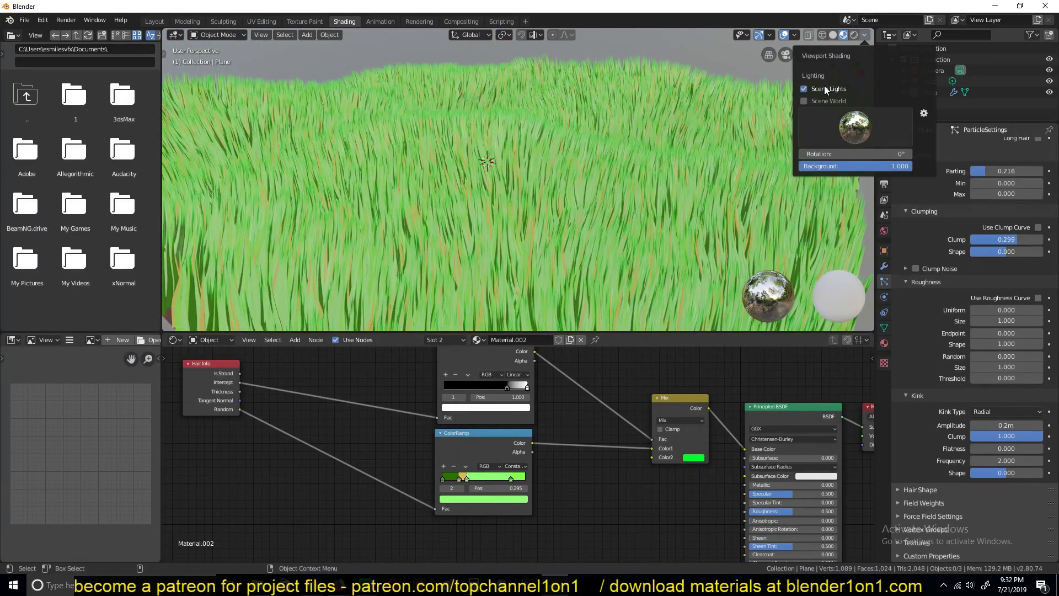
left_click(854, 35)
scroll(769, 142, "down", 4)
middle_click_drag(769, 142, 687, 202)
scroll(684, 162, "up", 3)
scroll(726, 136, "down", 6)
Select the point light above the terrain and set its Power to 3000 W.
left_click(584, 57)
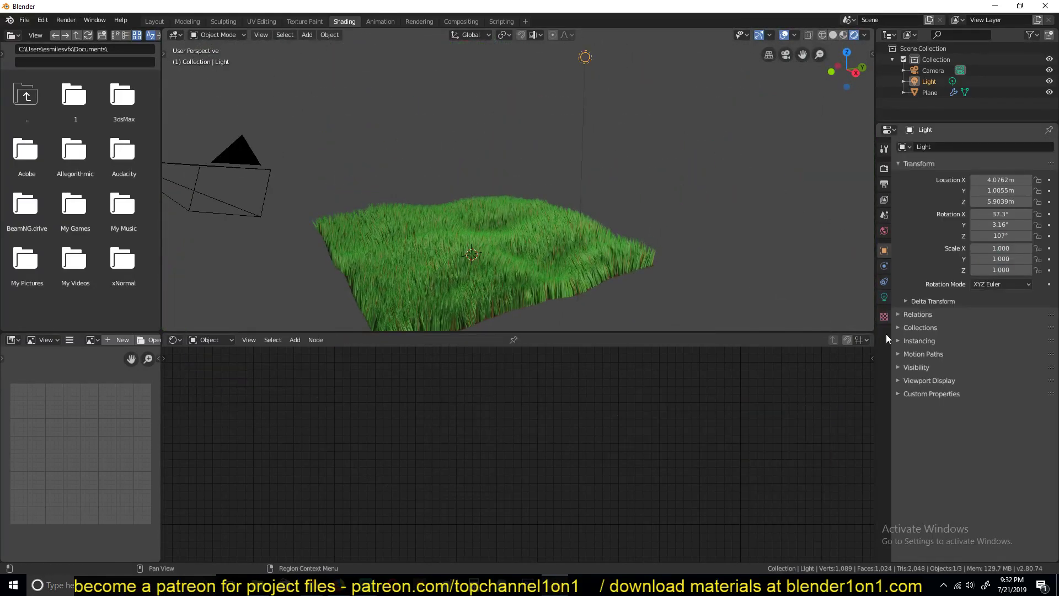
left_click(884, 296)
left_click(1011, 220)
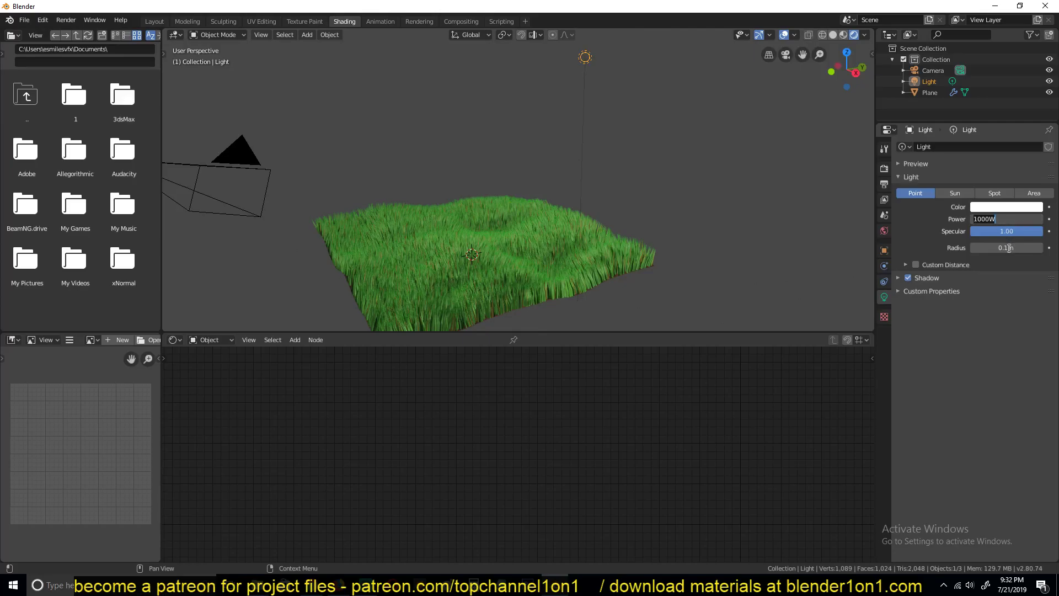
type("3000")
key("Return")
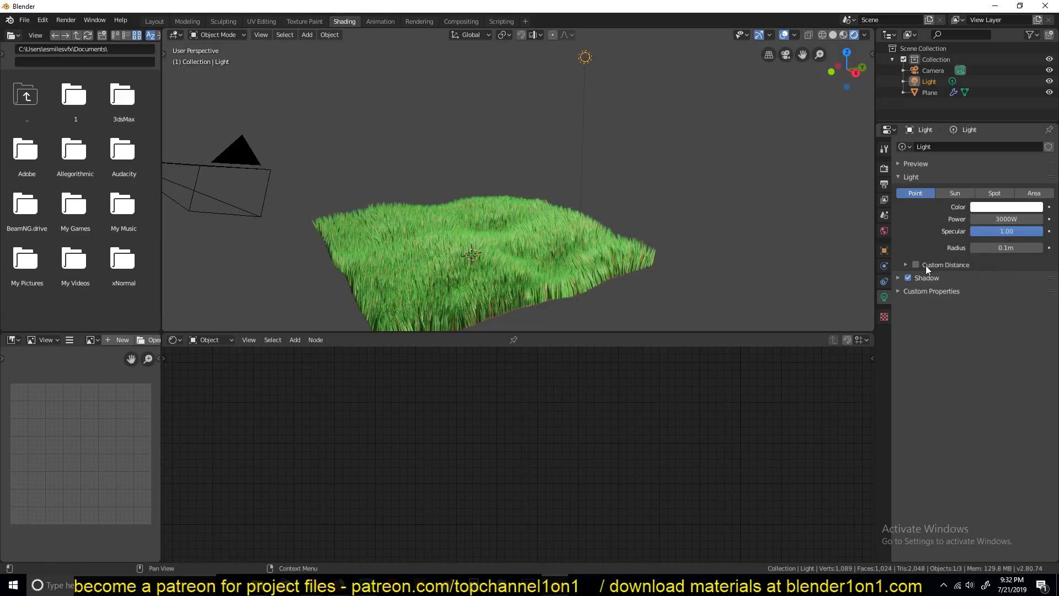
Change the light's type to Sun and set its Strength to 10.
left_click(964, 193)
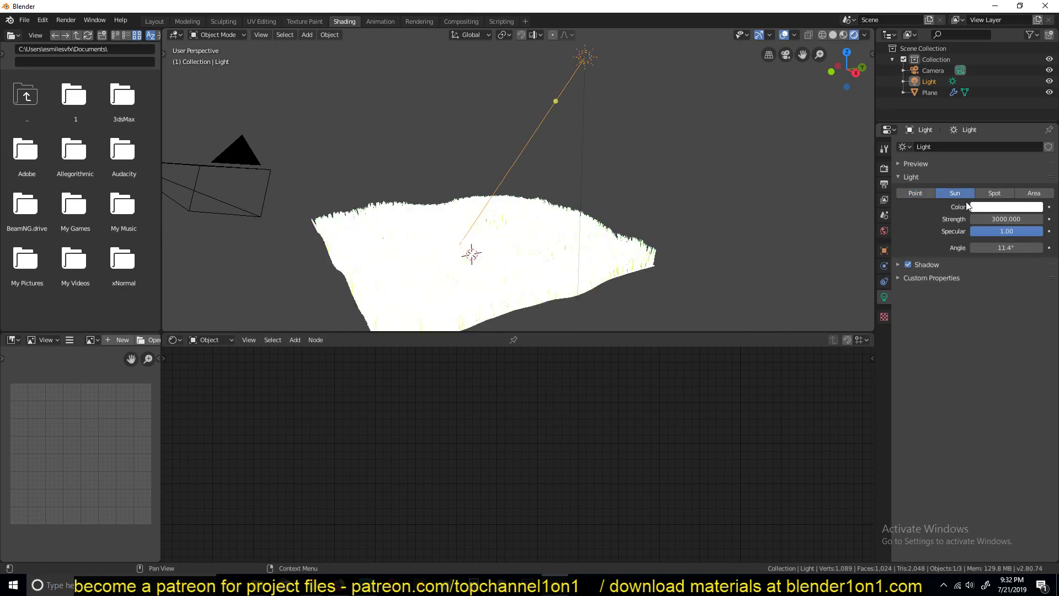
left_click(1004, 219)
type("10")
key("Return")
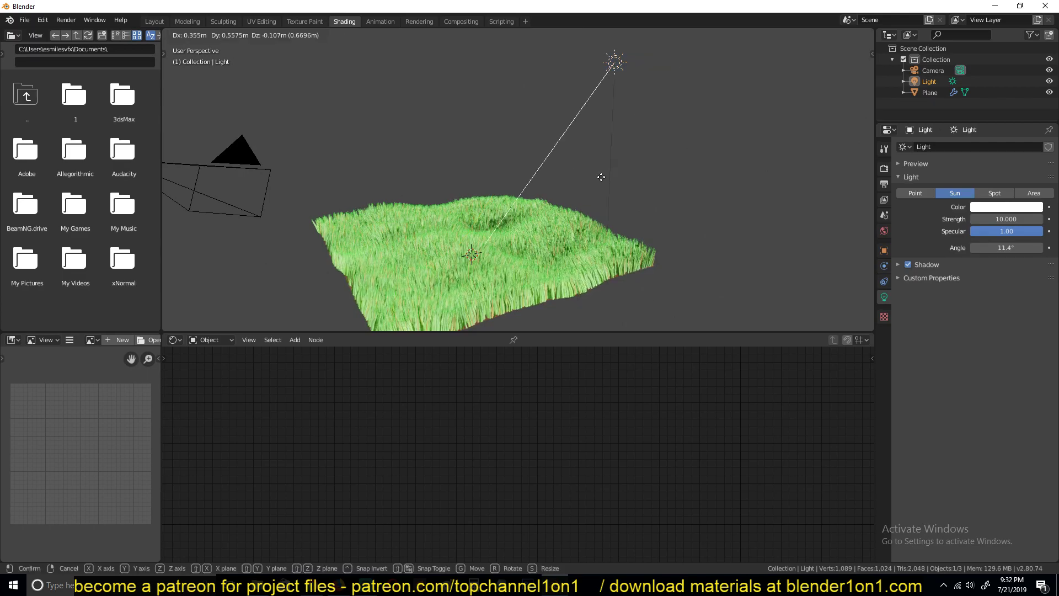
Move the sun light beside the terrain and inspect how it shades the grass.
middle_click_drag(601, 175, 746, 290)
middle_click_drag(754, 241, 752, 177)
scroll(778, 201, "up", 5)
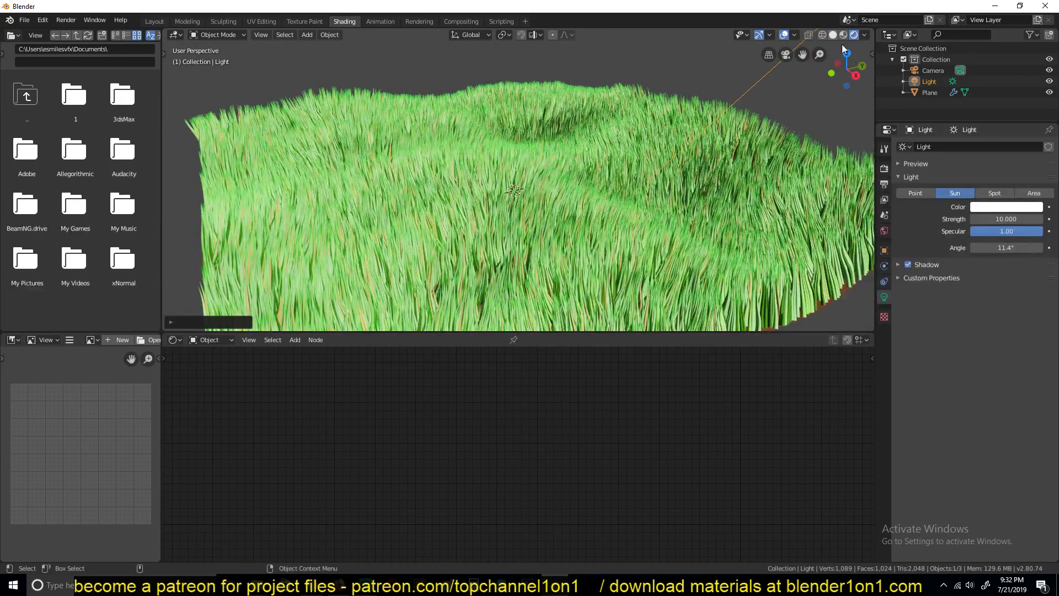
Preview the grass with the Cycles render engine, return to Eevee and inspect the terrain again.
left_click(885, 168)
left_click(1020, 146)
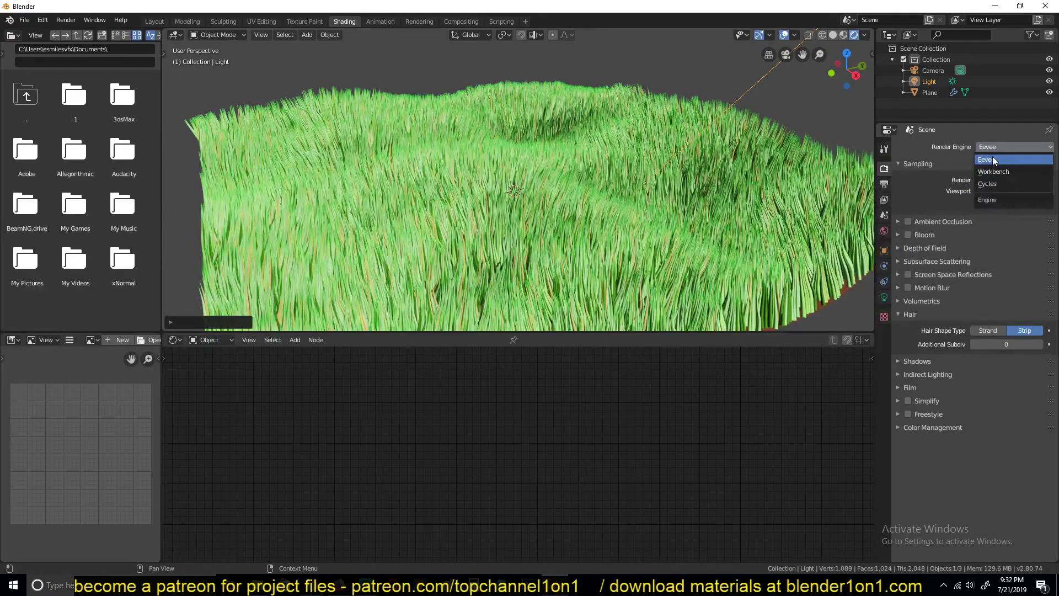
left_click(1021, 148)
left_click(1004, 184)
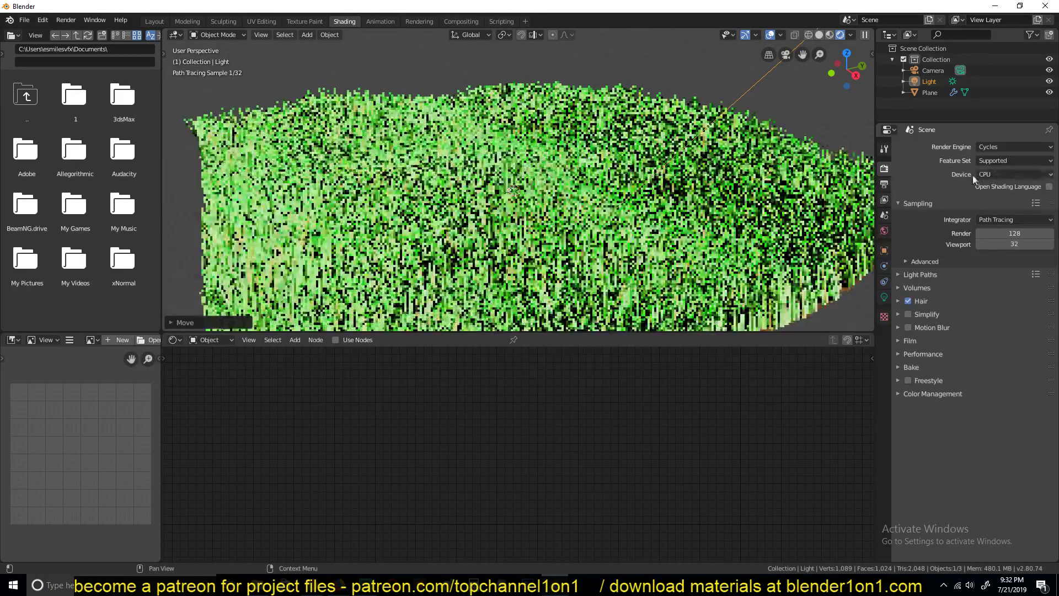
left_click(1022, 149)
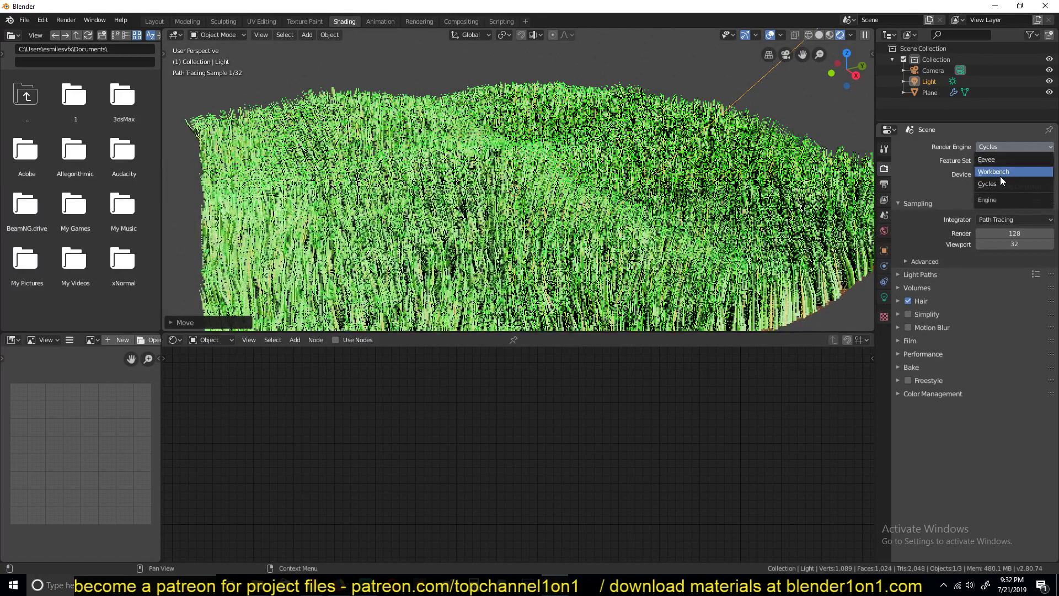
left_click(1001, 158)
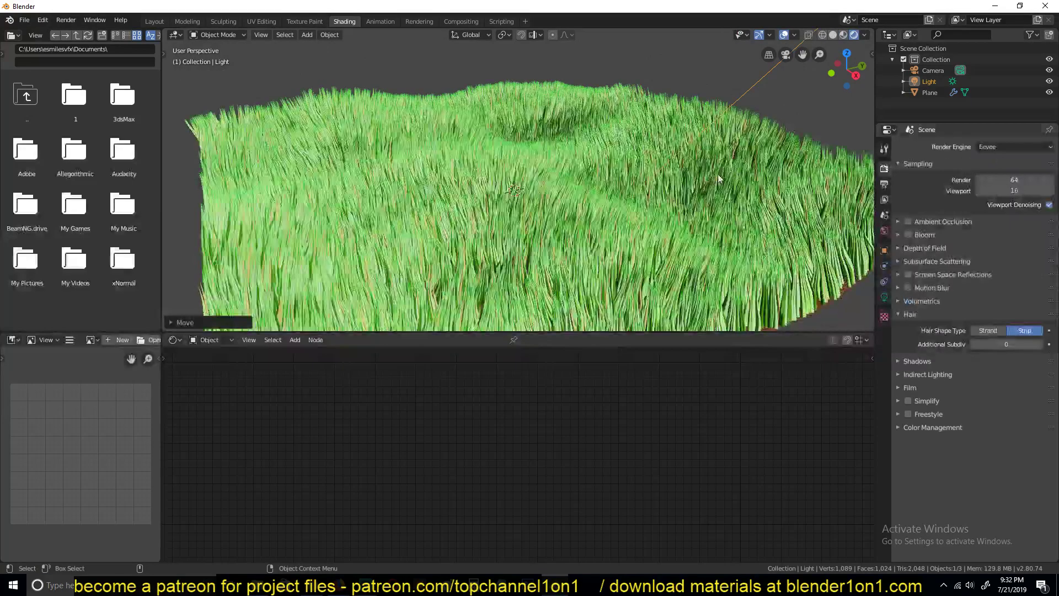
middle_click_drag(719, 178, 674, 203)
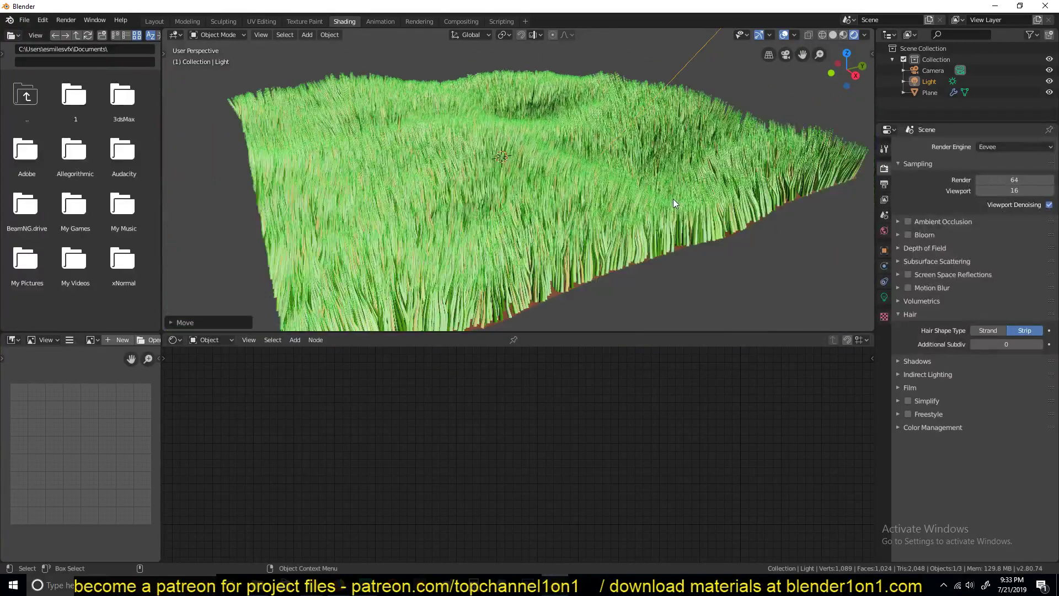
Select the terrain plane and add an Image Texture node to its grass material.
left_click(672, 200)
middle_click_drag(650, 358, 688, 444)
middle_click_drag(636, 154, 440, 128)
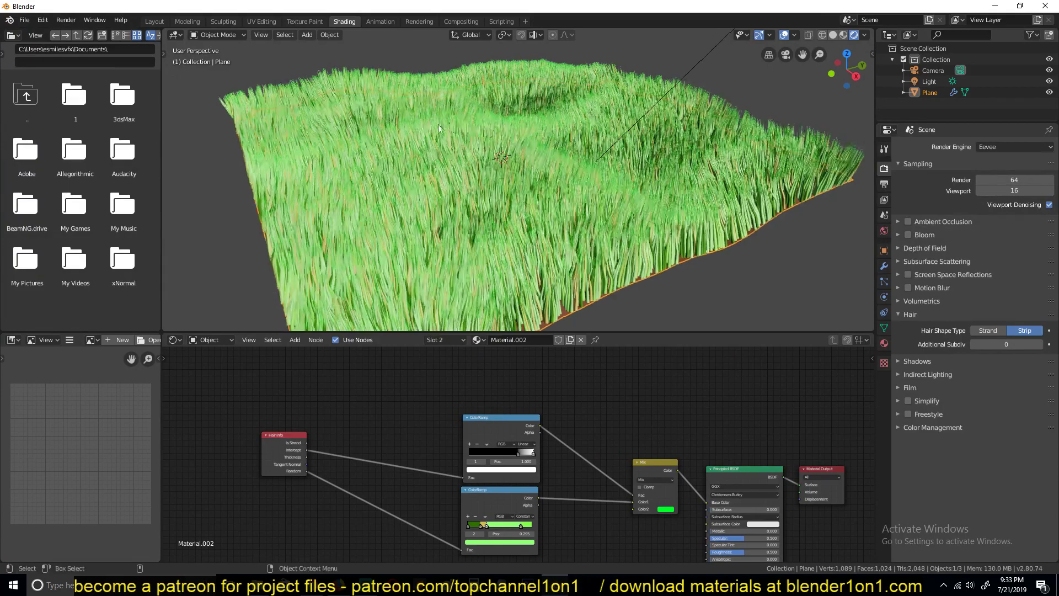
key("alt+a")
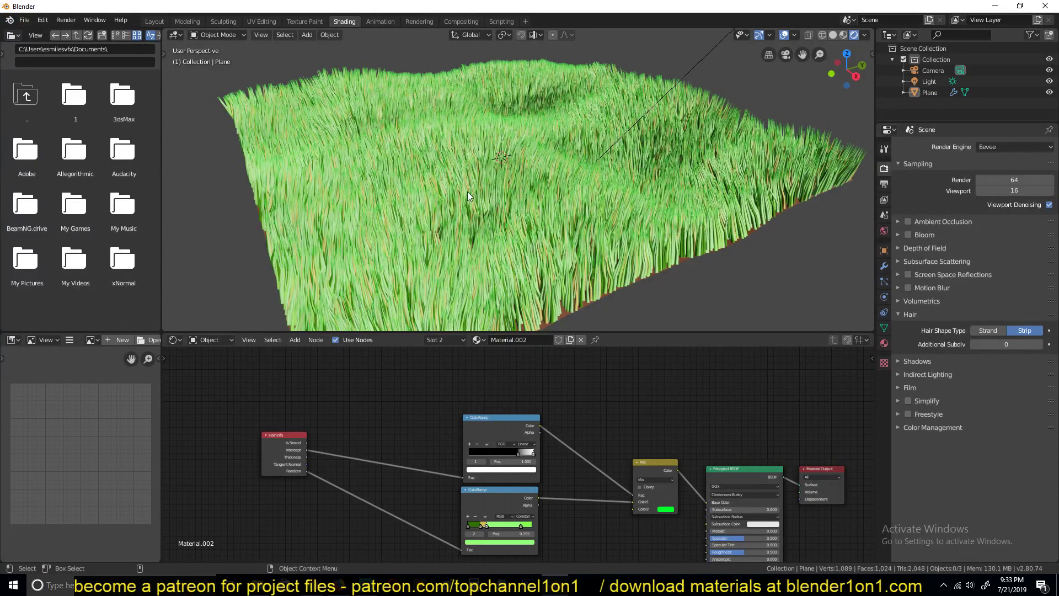
left_click(609, 215)
middle_click_drag(311, 394, 380, 405)
scroll(379, 406, "down", 6, "shift")
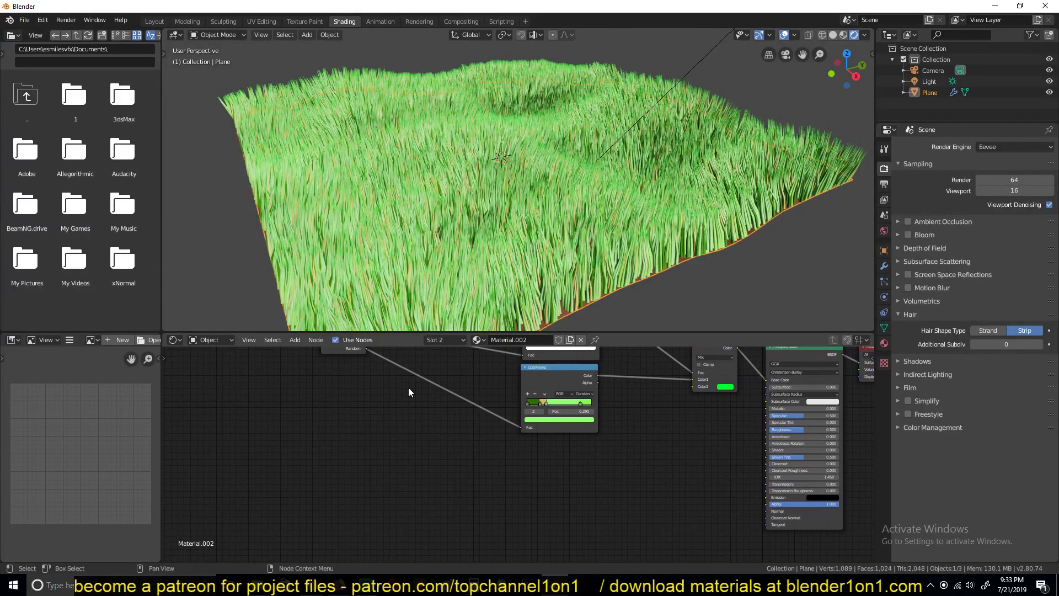
key("shift+a")
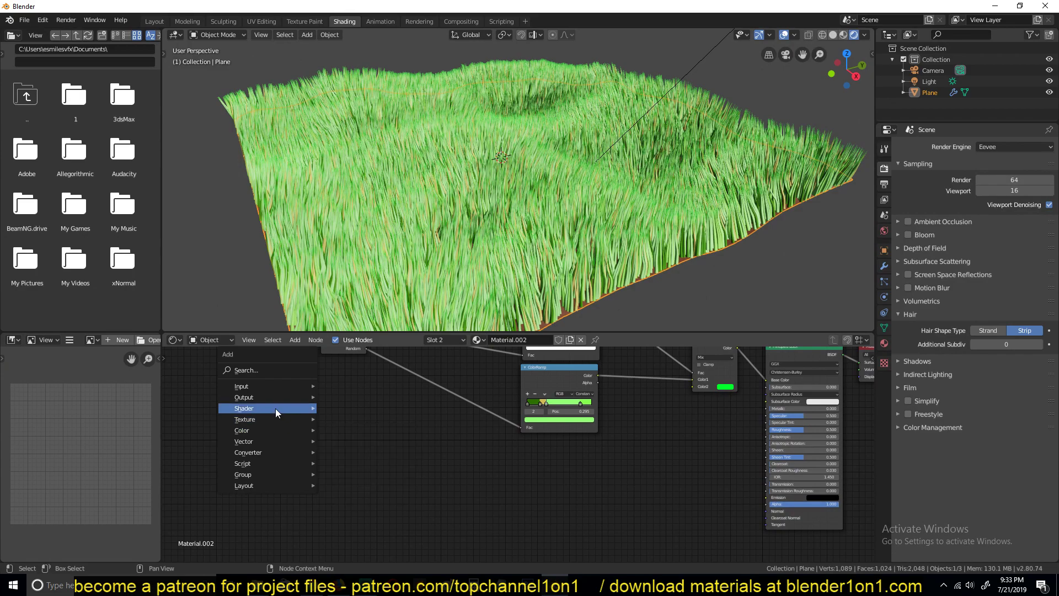
mouse_move(276, 418)
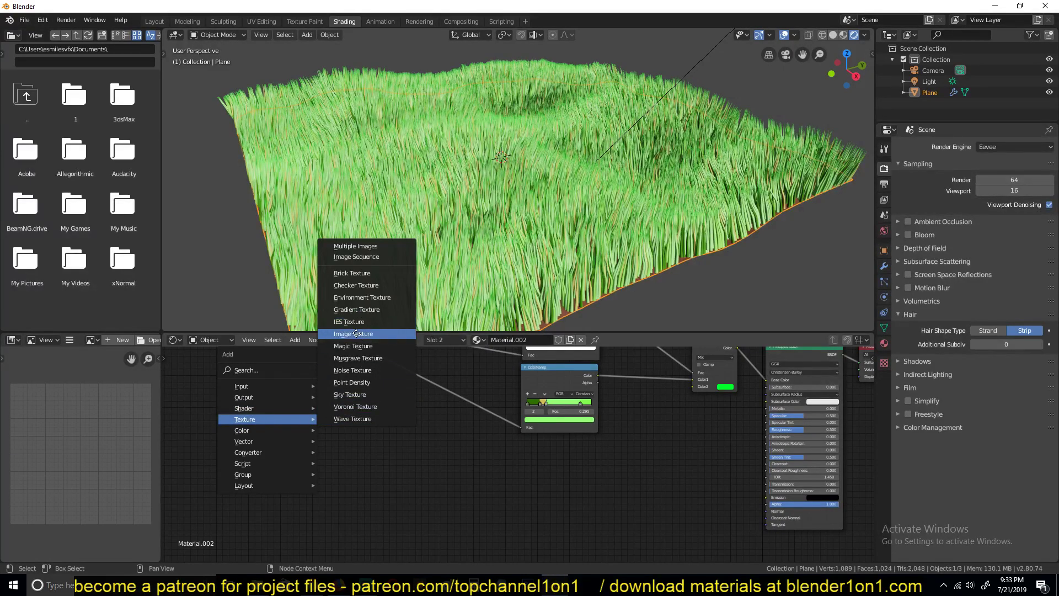
left_click(353, 334)
Load PinkArgyle.svg.png from the TEXTURES folder into the new Image Texture node.
left_click(390, 443)
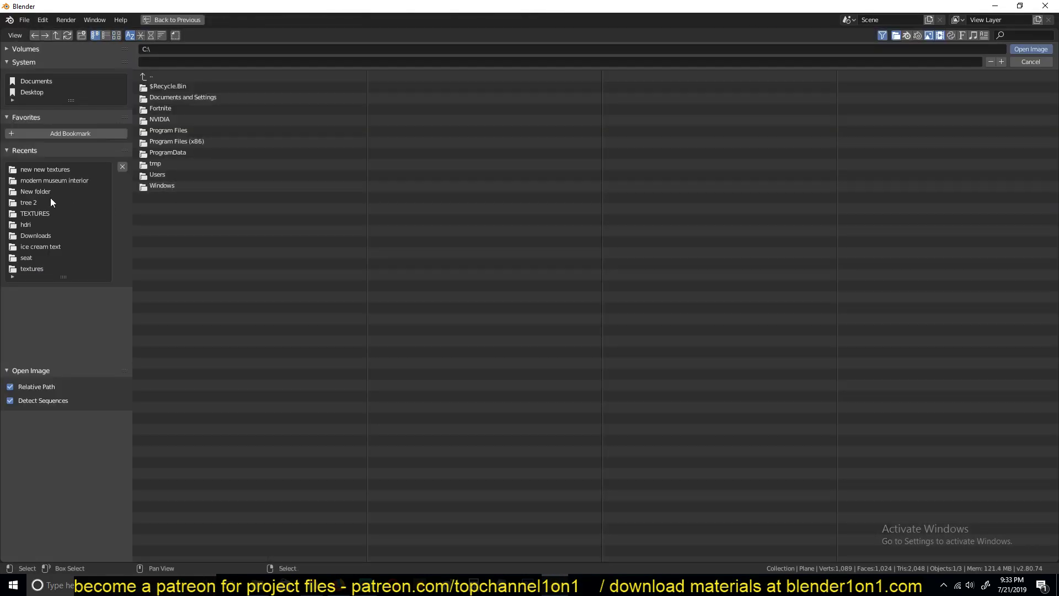
left_click(38, 215)
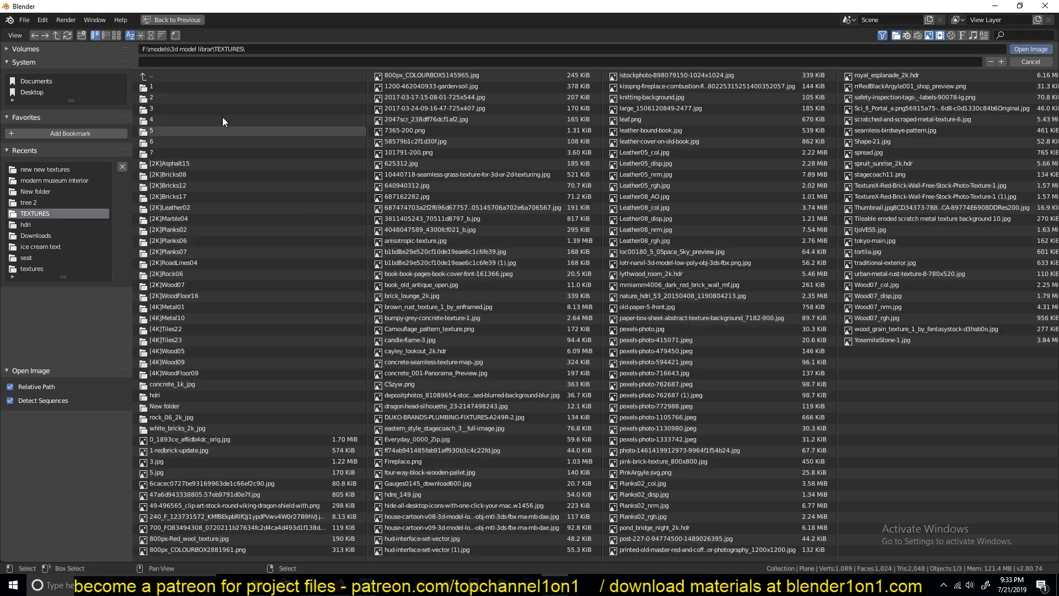
left_click(117, 35)
scroll(554, 422, "down", 8)
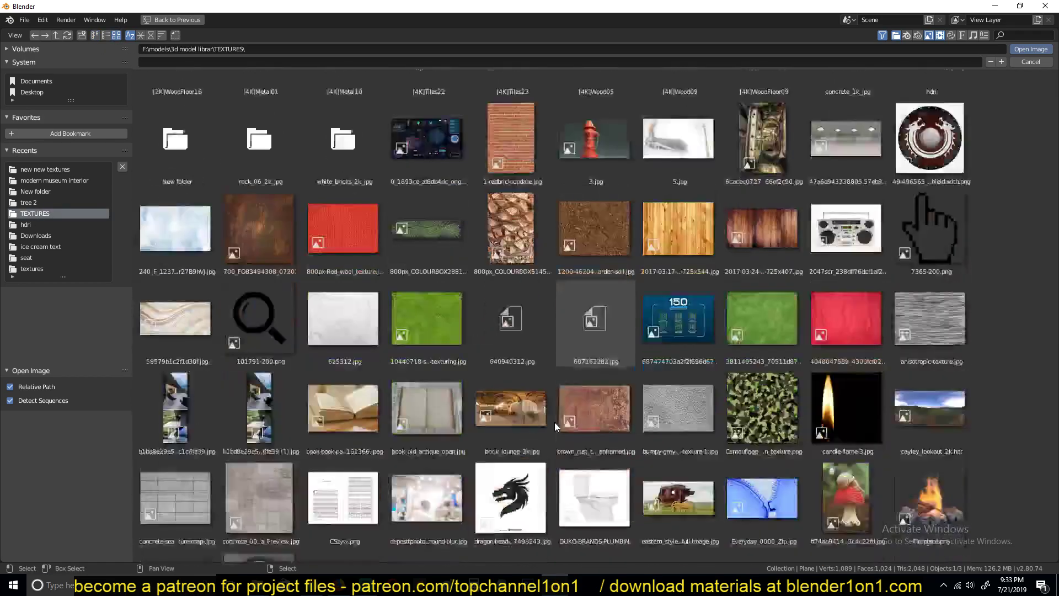
scroll(554, 433, "down", 12)
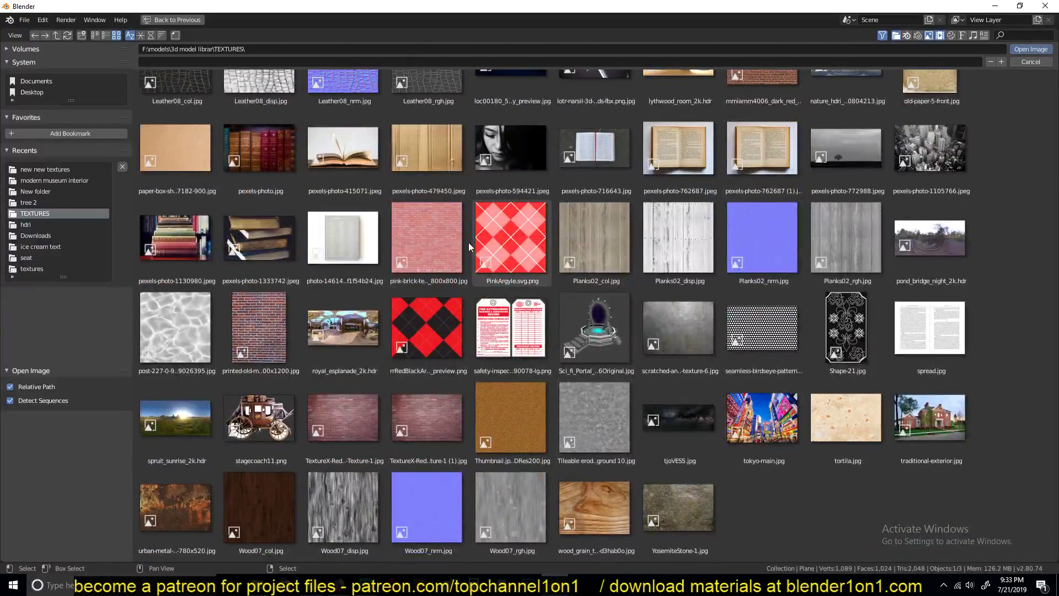
left_click(500, 227)
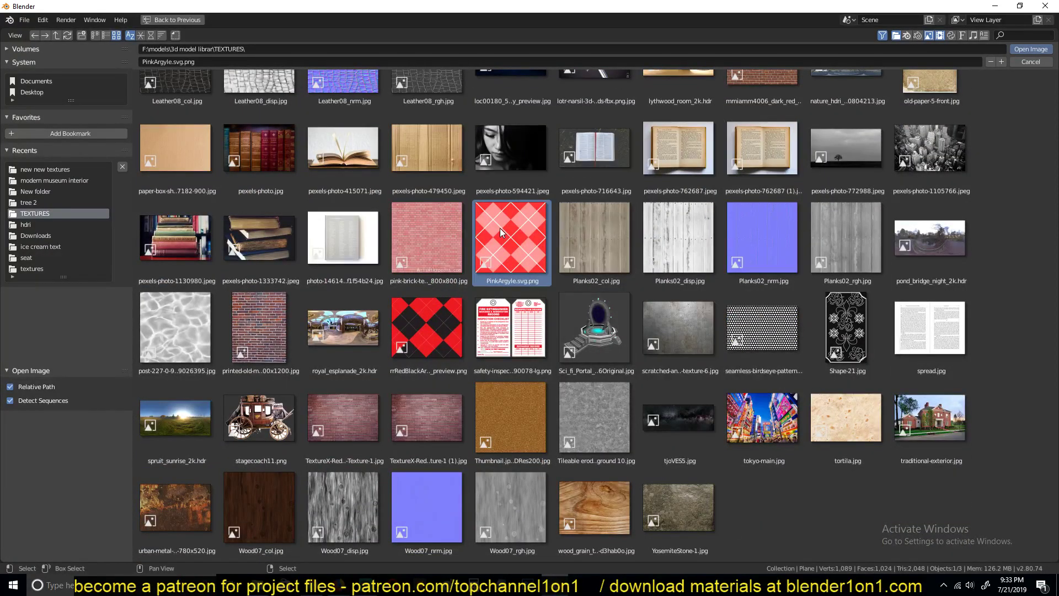
double_click(499, 227)
Preview the argyle image texture on its own across the grass through the emission viewer.
left_click(378, 429, "ctrl+shift")
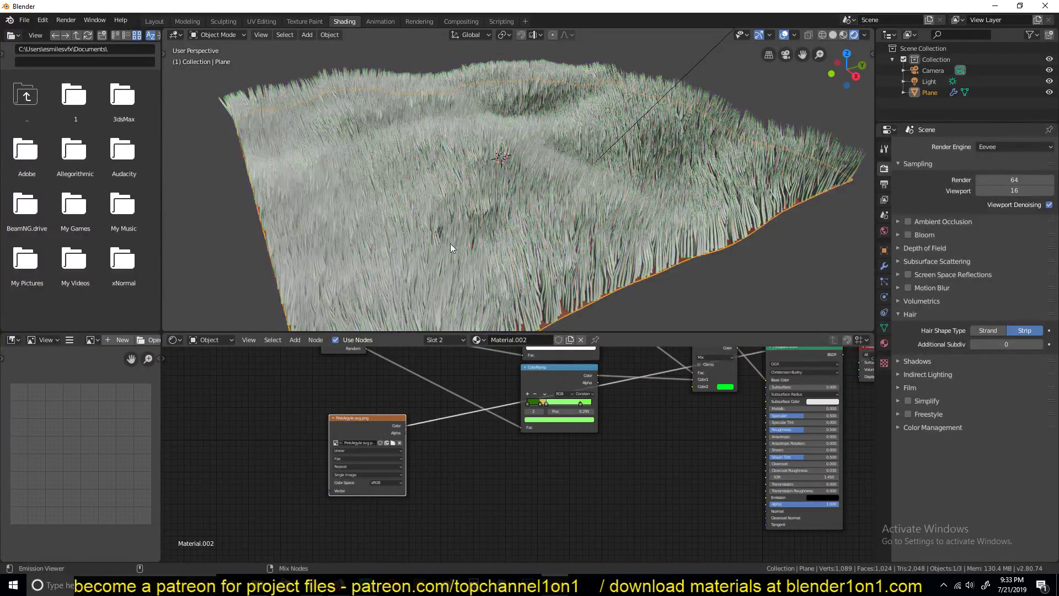
middle_click_drag(450, 243, 459, 388)
middle_click_drag(472, 165, 452, 145)
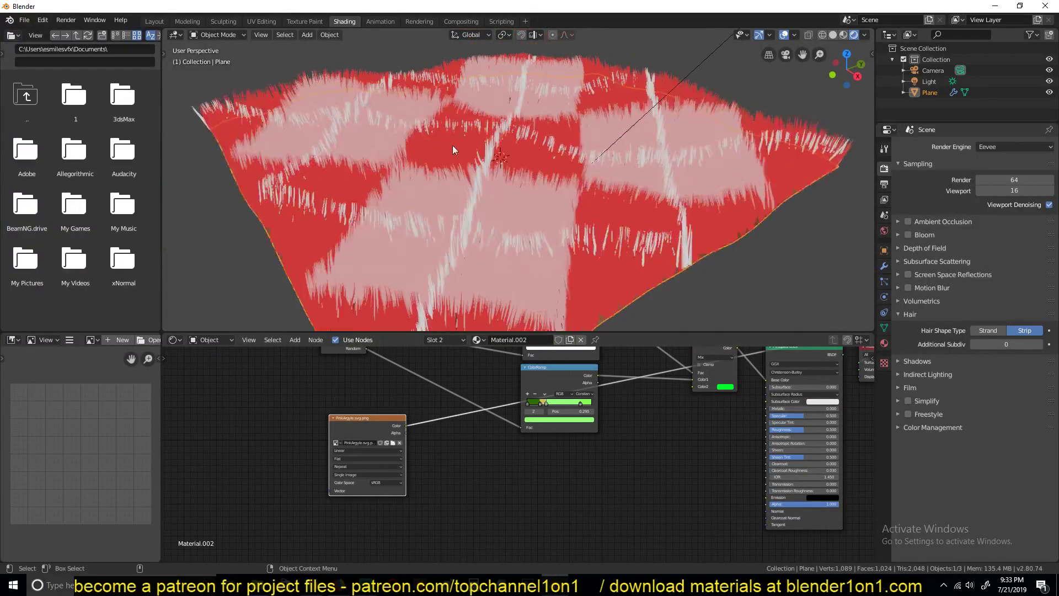
middle_click_drag(421, 418, 392, 419)
Rearrange the nodes to make room between the Mix node and the Principled BSDF, placing the image texture further below.
left_click_drag(353, 436, 415, 505)
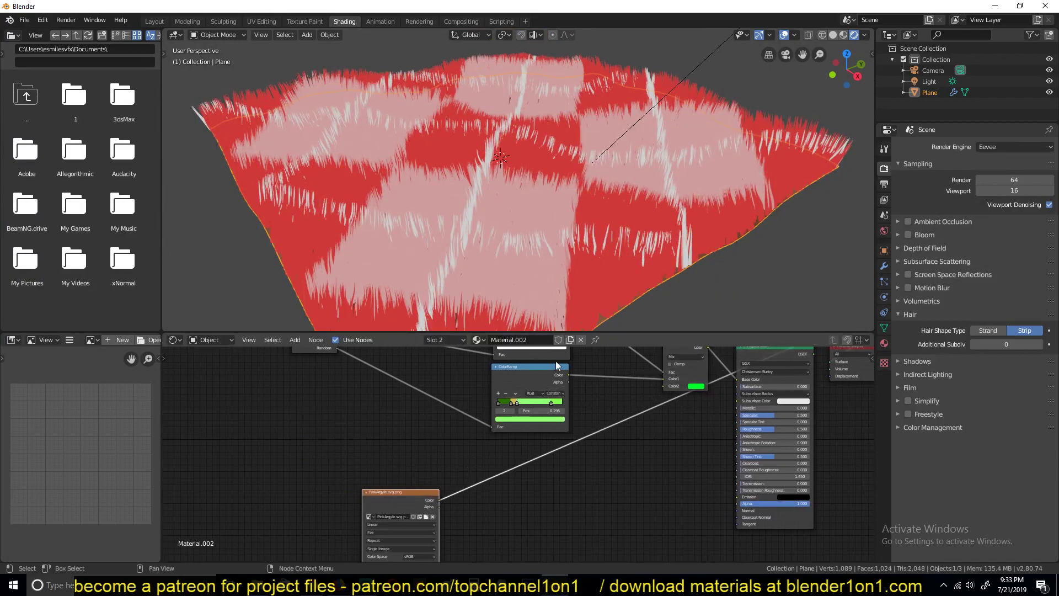
middle_click_drag(611, 349, 496, 402)
left_click_drag(745, 376, 623, 471)
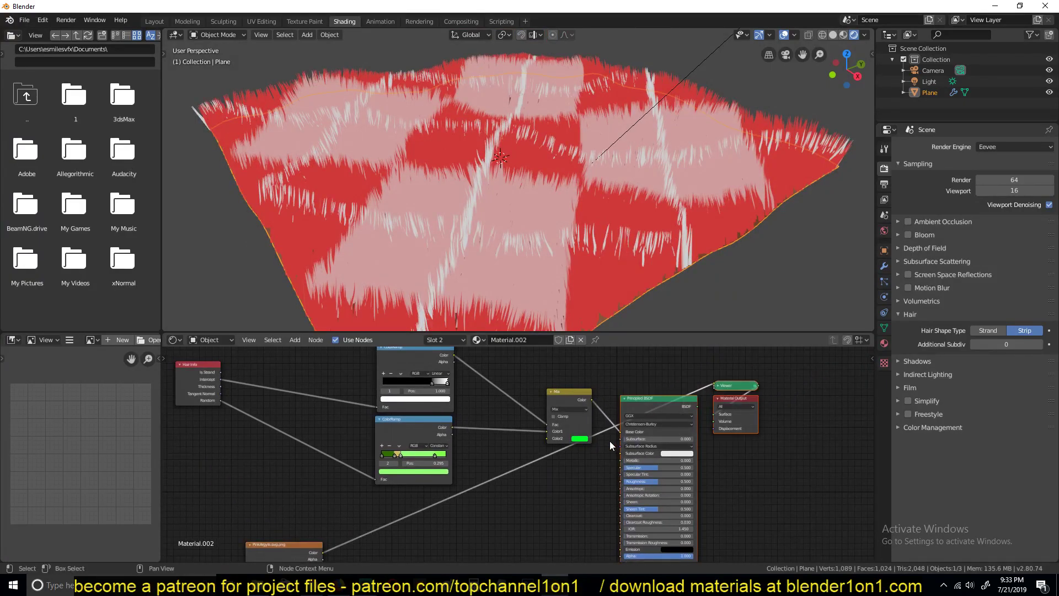
key("g")
left_click(737, 453)
left_click_drag(568, 420, 537, 385)
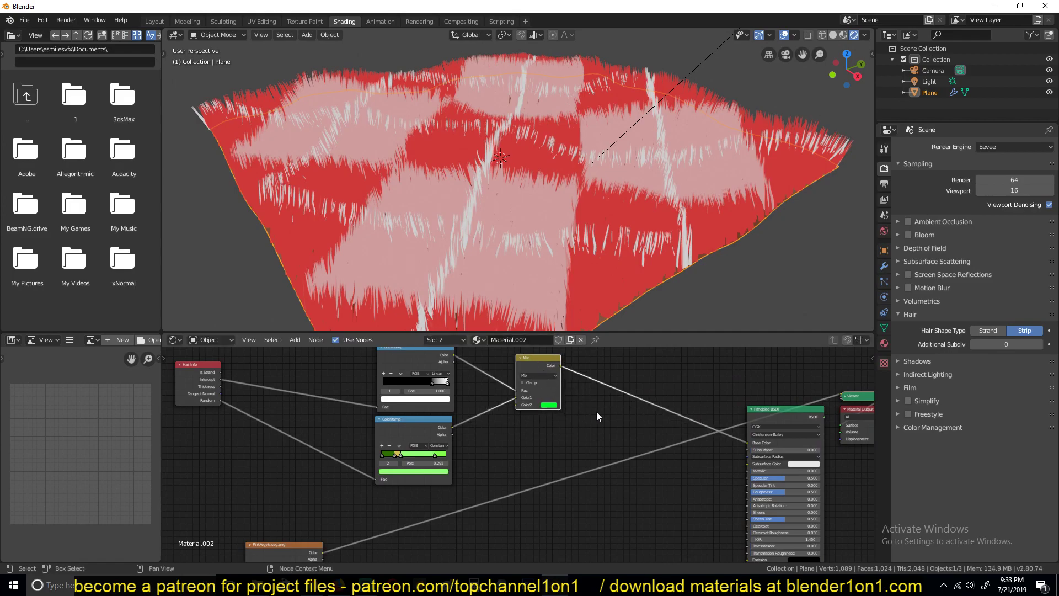
Add a second MixRGB node in the gap before the Principled BSDF.
key("shift+a")
mouse_move(611, 462)
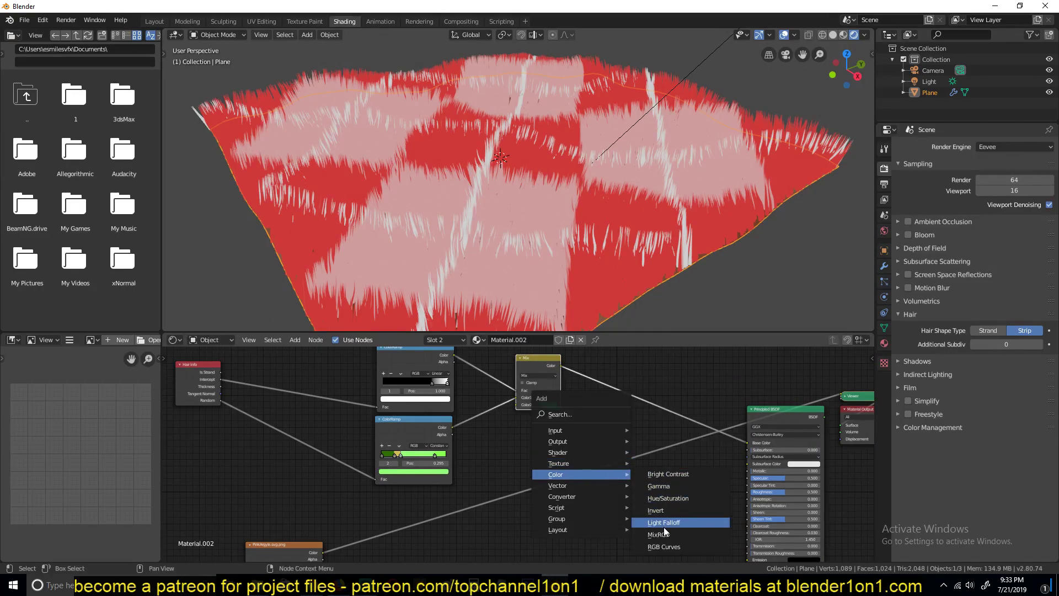
left_click(664, 527)
left_click(684, 480)
Connect the image texture's Color to Color1 of the new mix and the green Mix node's output to its Color2.
scroll(637, 458, "down", 2, "shift")
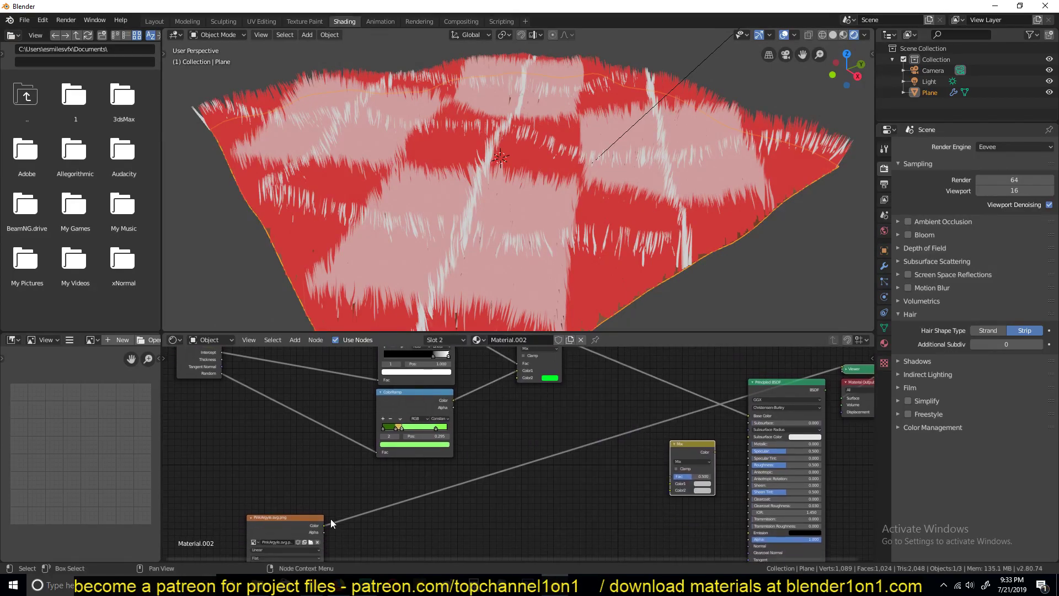
left_click_drag(323, 525, 669, 484)
scroll(669, 483, "up", 2, "shift")
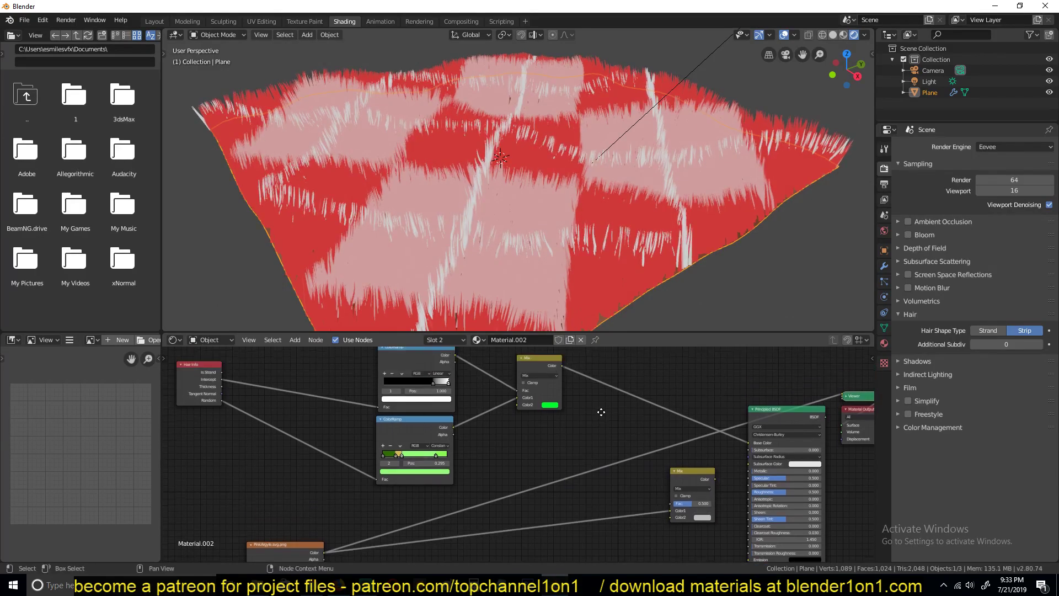
left_click_drag(560, 366, 671, 517)
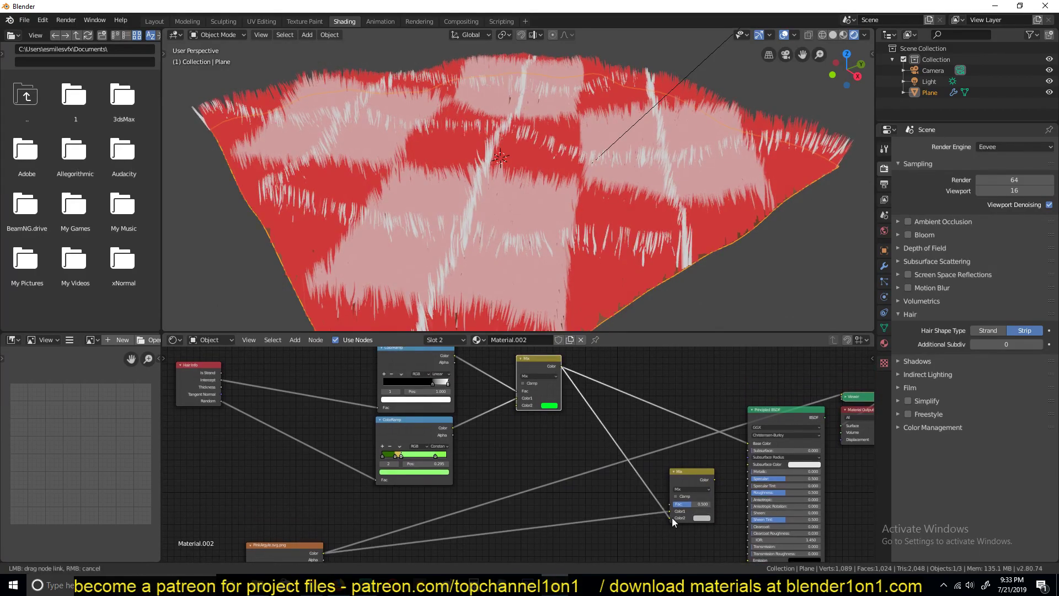
Preview the new mix on the grass and set its factor to 0.417.
left_click(694, 477, "ctrl+shift")
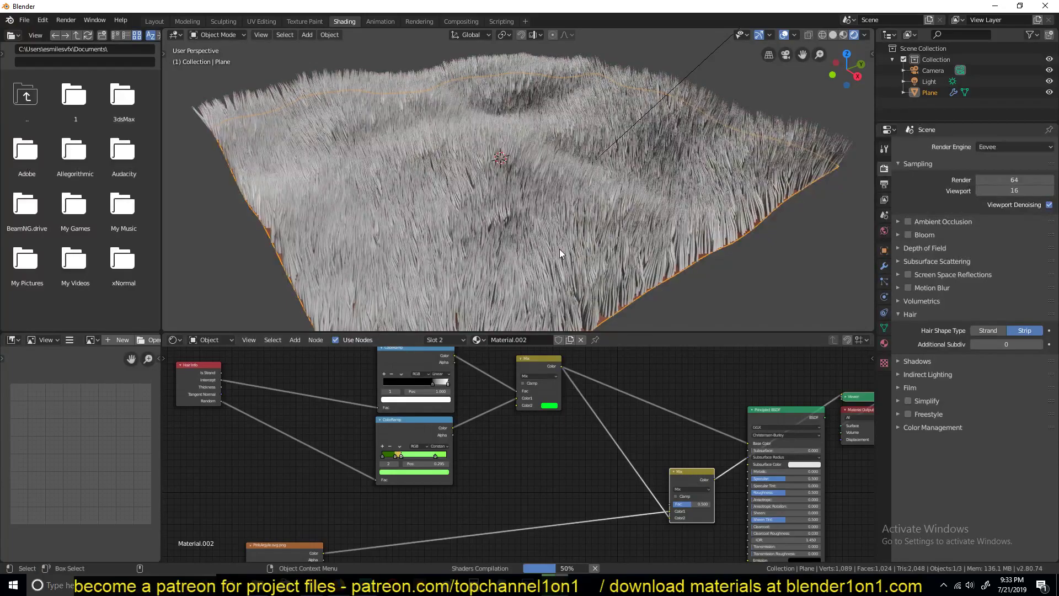
mouse_move(699, 504)
left_mouse_down()
mouse_move(734, 504)
mouse_move(661, 504)
mouse_move(708, 504)
mouse_move(674, 504)
mouse_move(690, 504)
left_mouse_up()
middle_click_drag(577, 243, 576, 243)
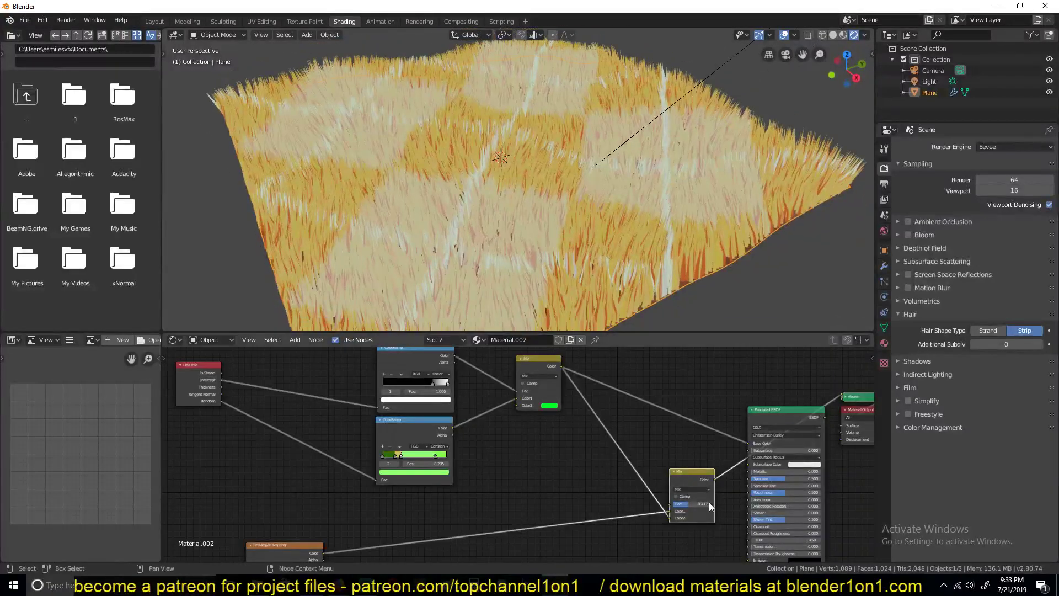
Change the new mix node's blend type to Overlay with a factor of 1.000 and inspect the grass pattern.
scroll(663, 472, "up", 2)
left_click(736, 451)
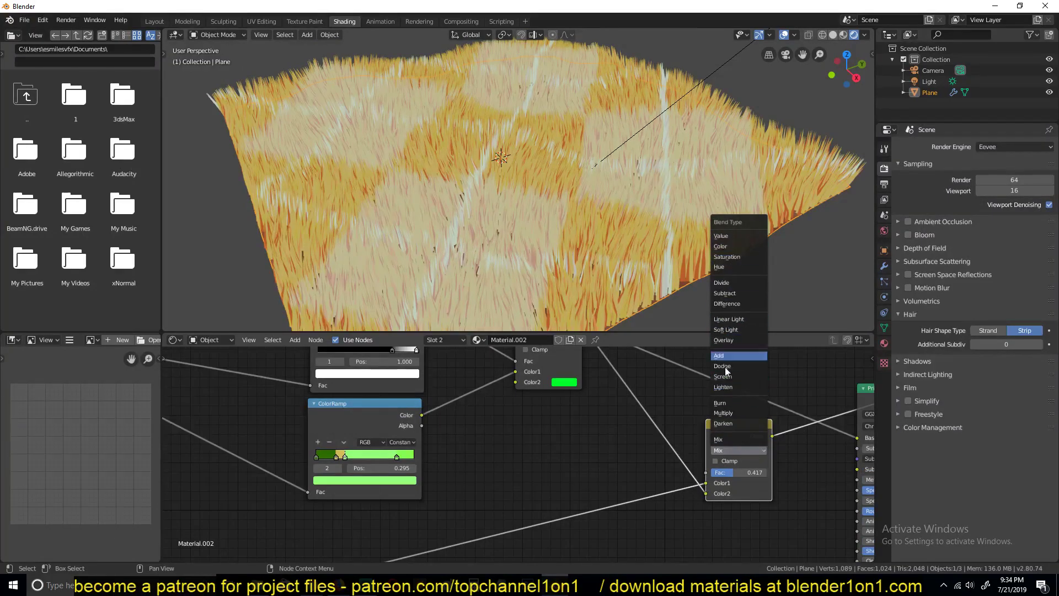
left_click(730, 340)
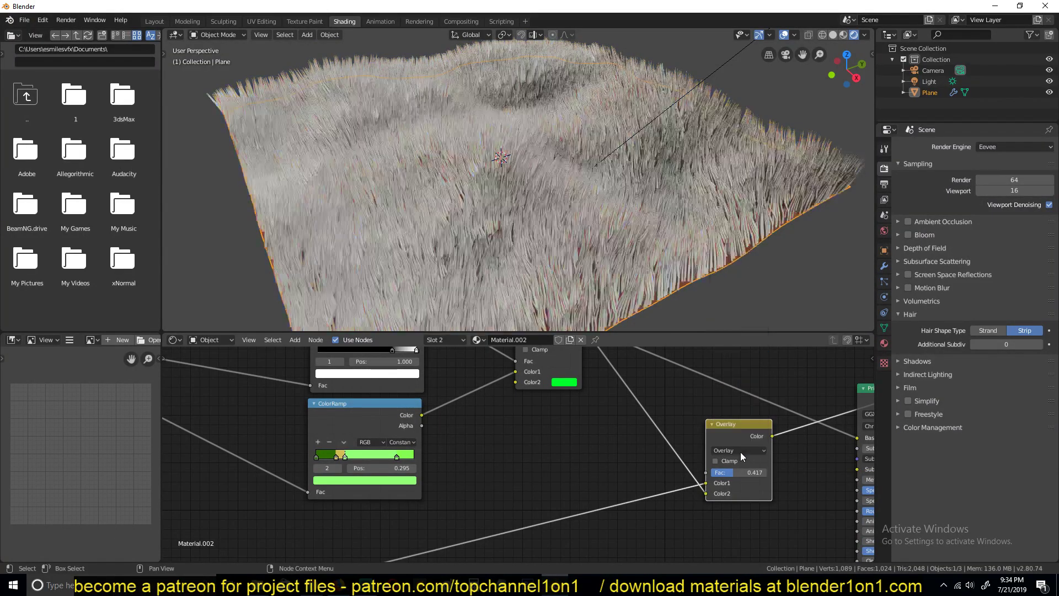
left_click_drag(735, 473, 780, 473)
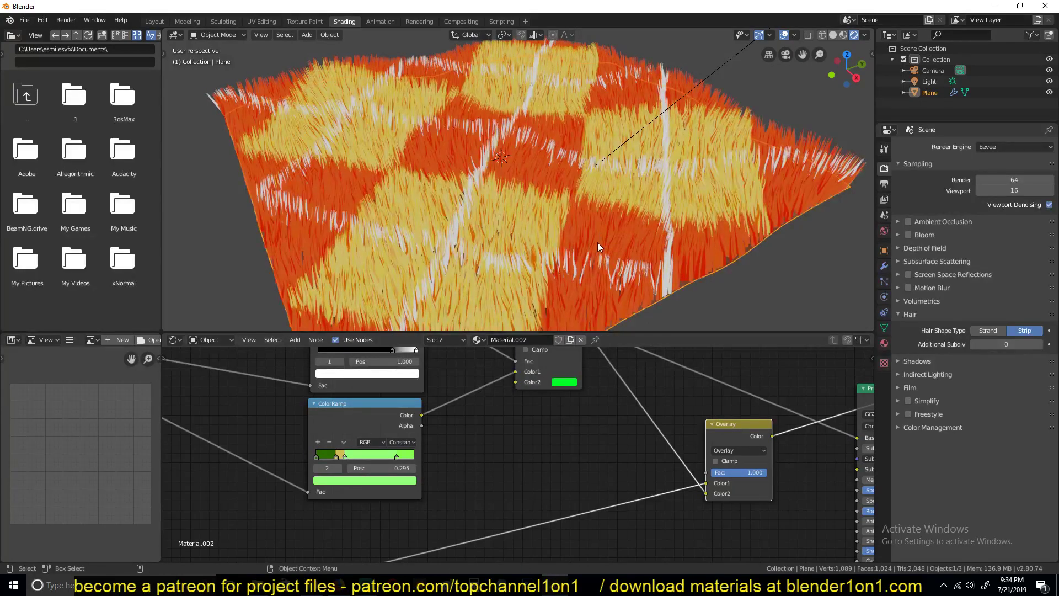
middle_click_drag(597, 243, 667, 254)
scroll(667, 255, "up", 2)
Connect the Overlay colour to the Principled BSDF's Base Color and restore that shader as the material output.
middle_click_drag(712, 423, 541, 412)
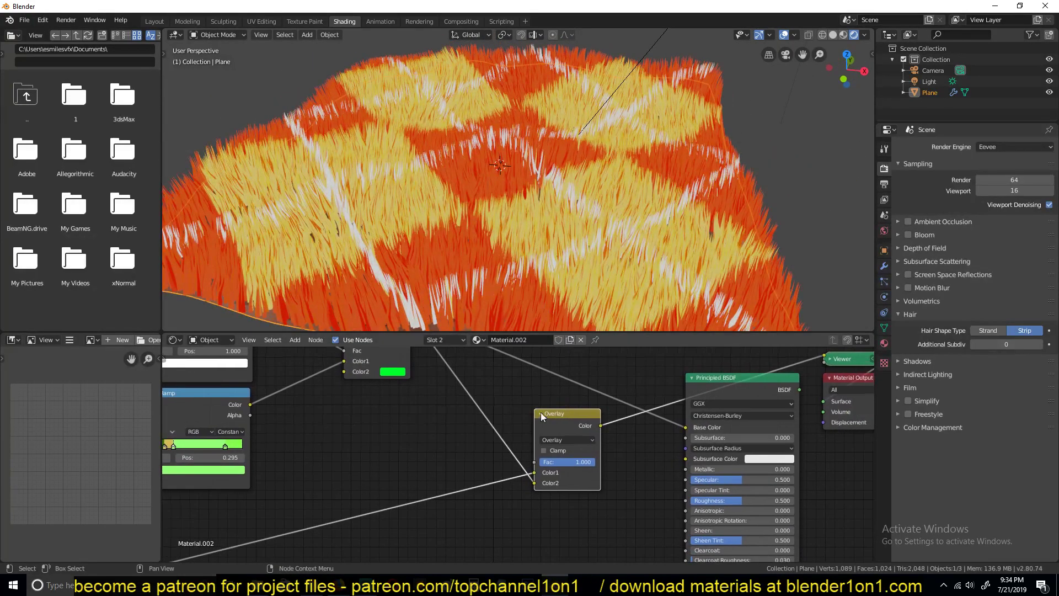
left_click_drag(601, 425, 686, 428)
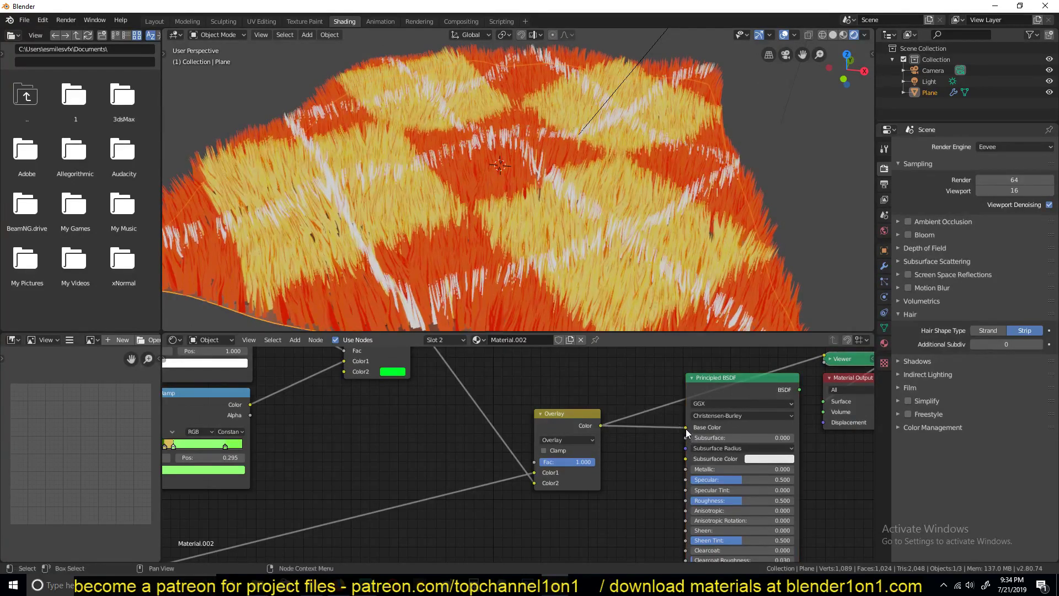
left_click(723, 388, "ctrl+shift")
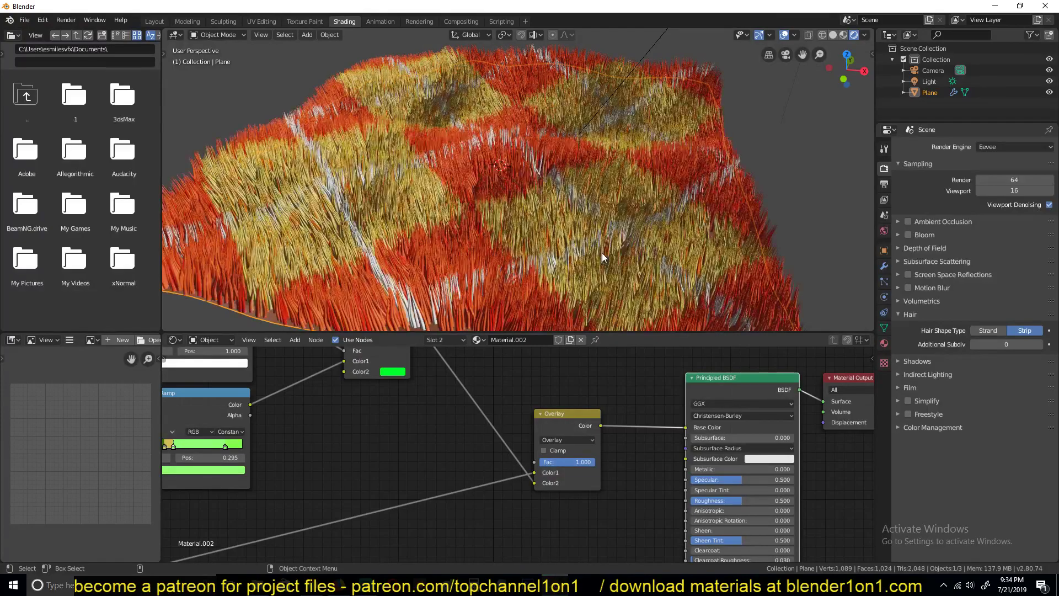
key("alt+a")
middle_click_drag(588, 273, 571, 265)
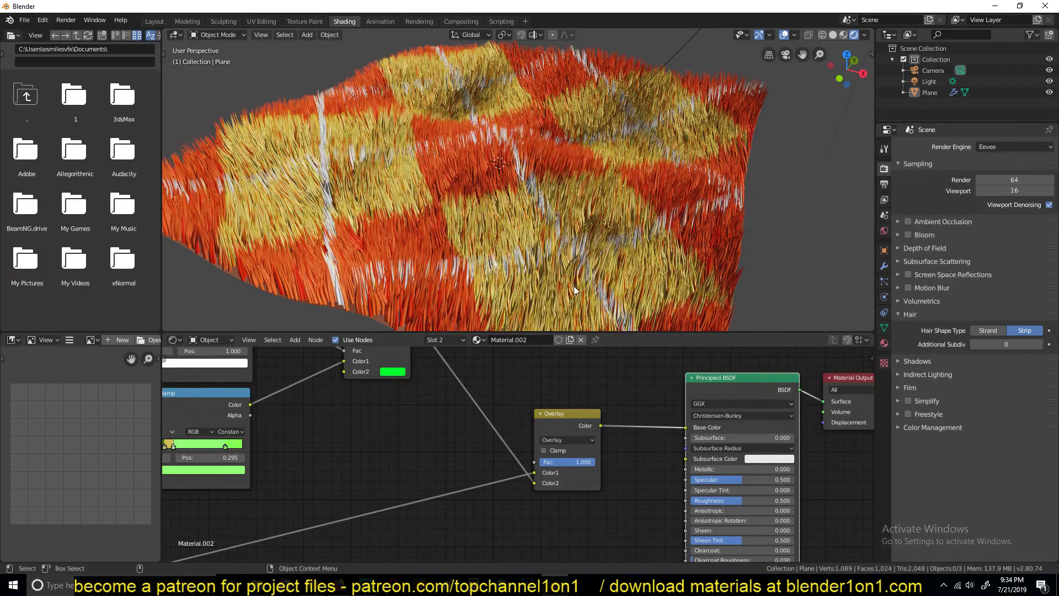
Select the terrain plane and set its particle system's Hair Length to 0.1 m, checking the shortened strands.
left_click(656, 259)
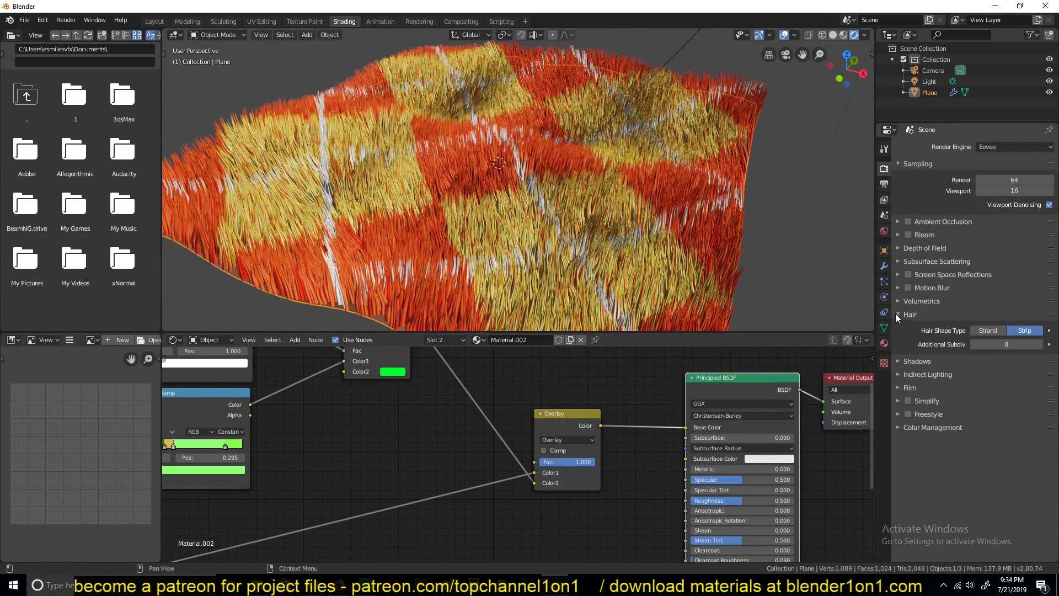
left_click(886, 278)
left_click(885, 267)
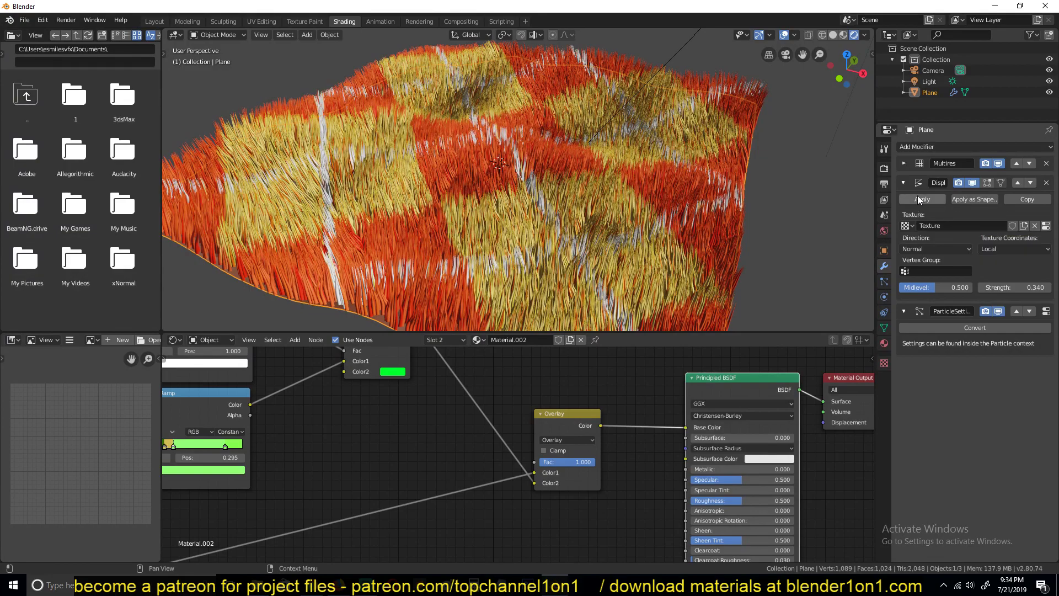
left_click(883, 282)
scroll(1000, 223, "up", 10)
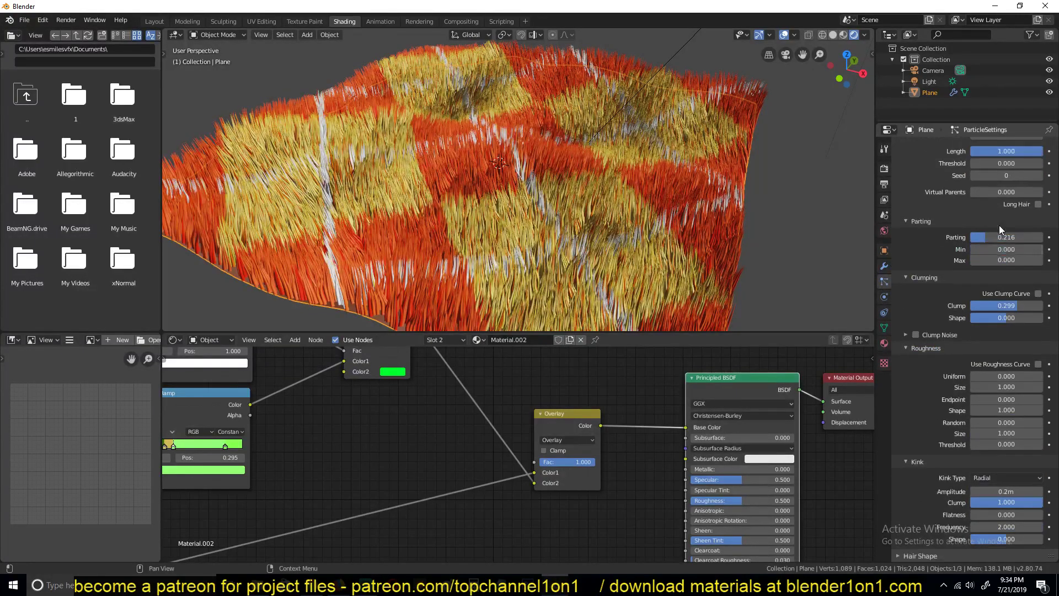
scroll(1017, 252, "up", 10)
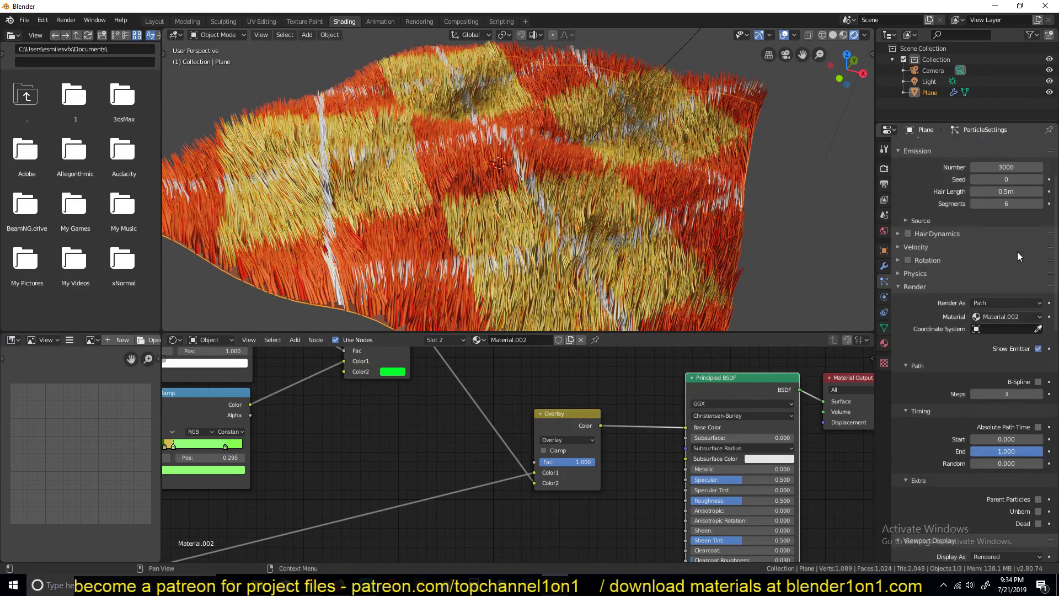
left_click(1009, 279)
type("0.1")
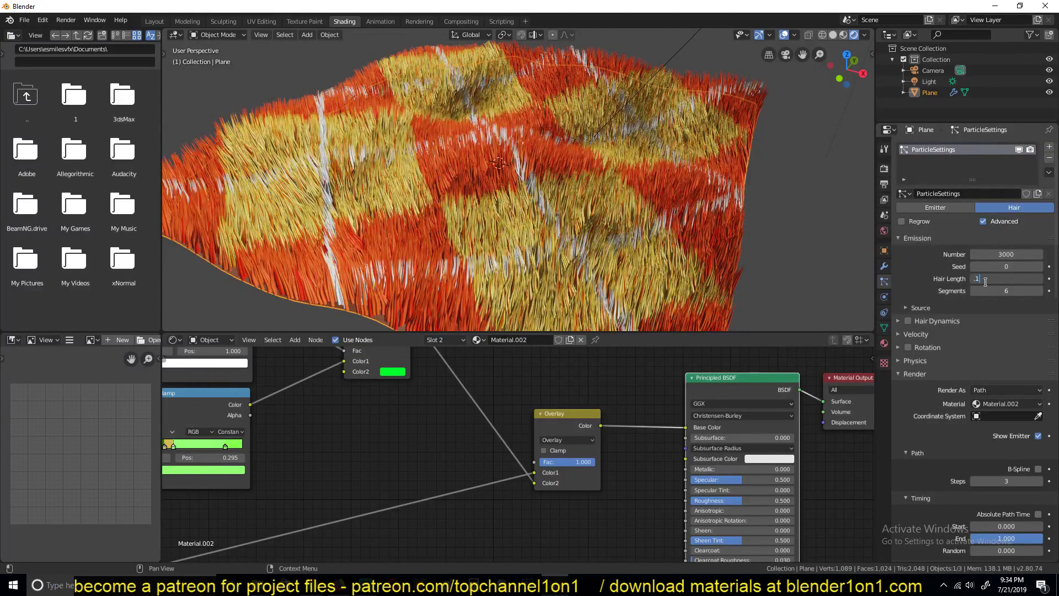
key("Return")
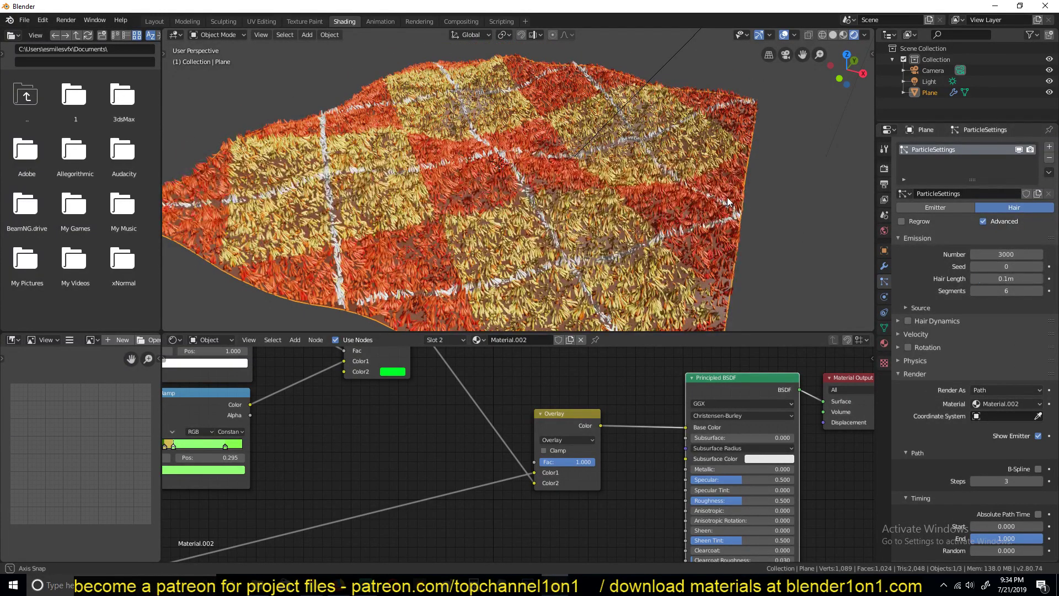
middle_click_drag(660, 226, 659, 184)
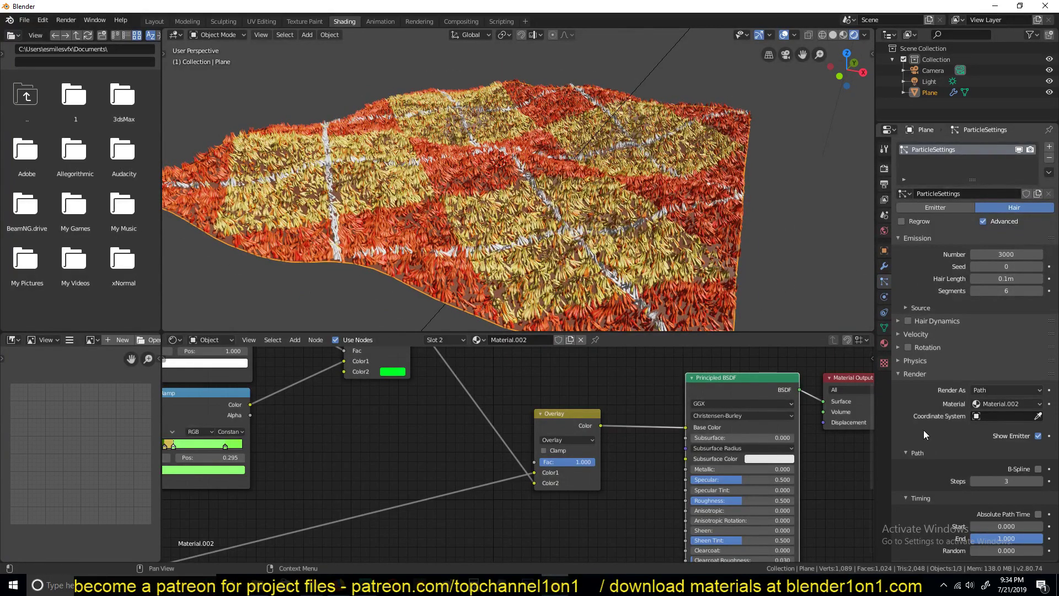
Reduce the hair children's Clump value in the Clumping settings, trying 0.1 first and settling on 0.01.
scroll(926, 436, "down", 15)
scroll(935, 451, "down", 2)
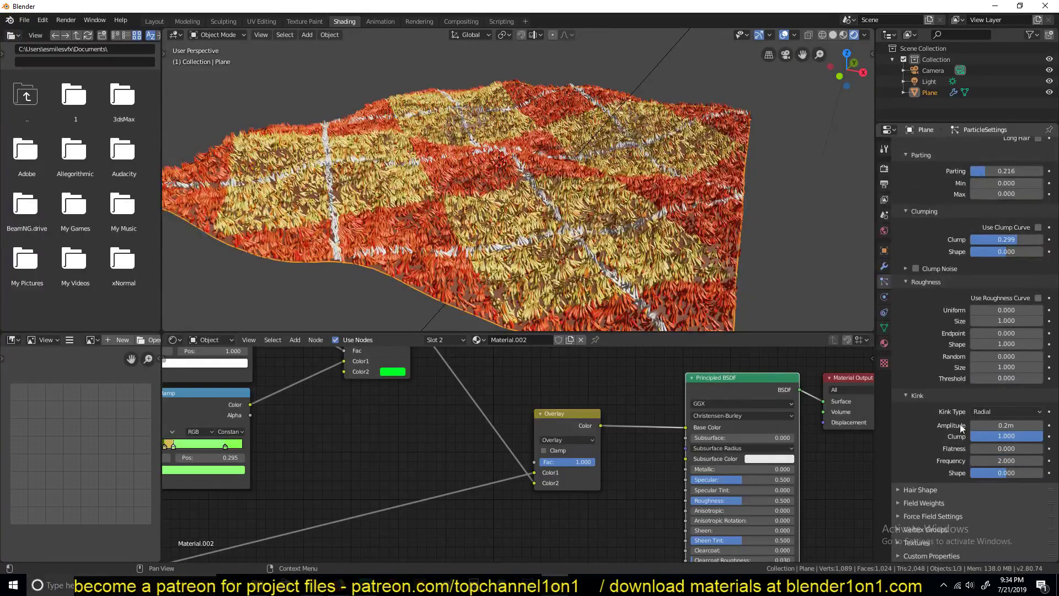
left_click(993, 239)
type("0.1")
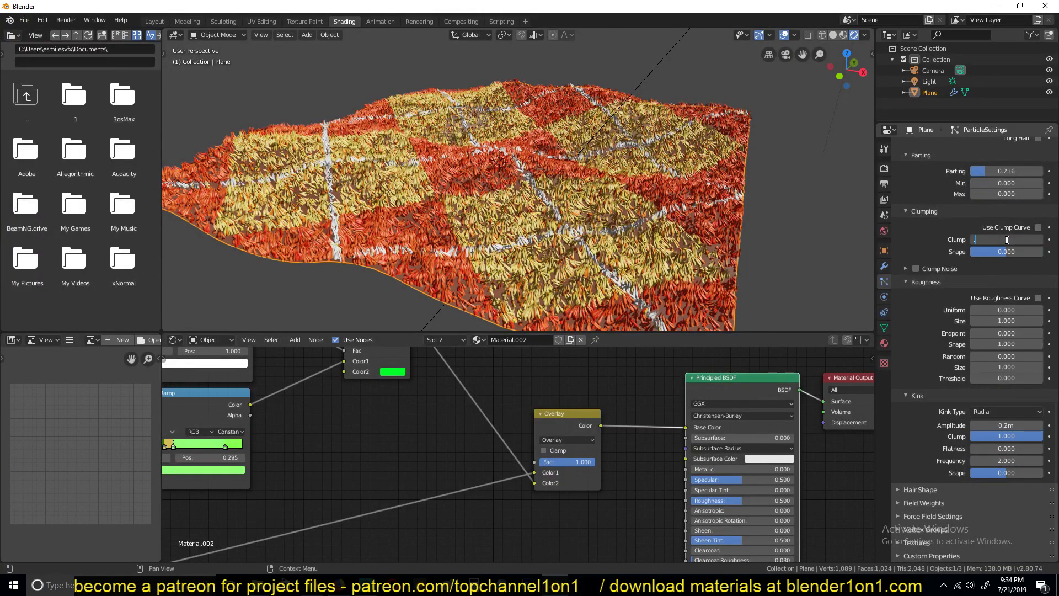
key("Return")
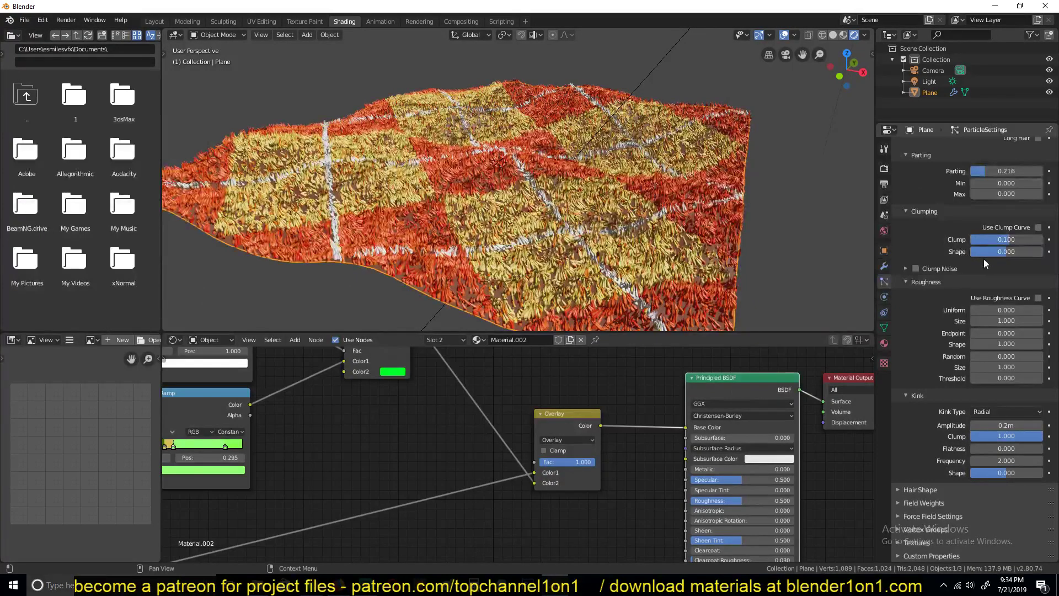
left_click(999, 239)
type("0.01")
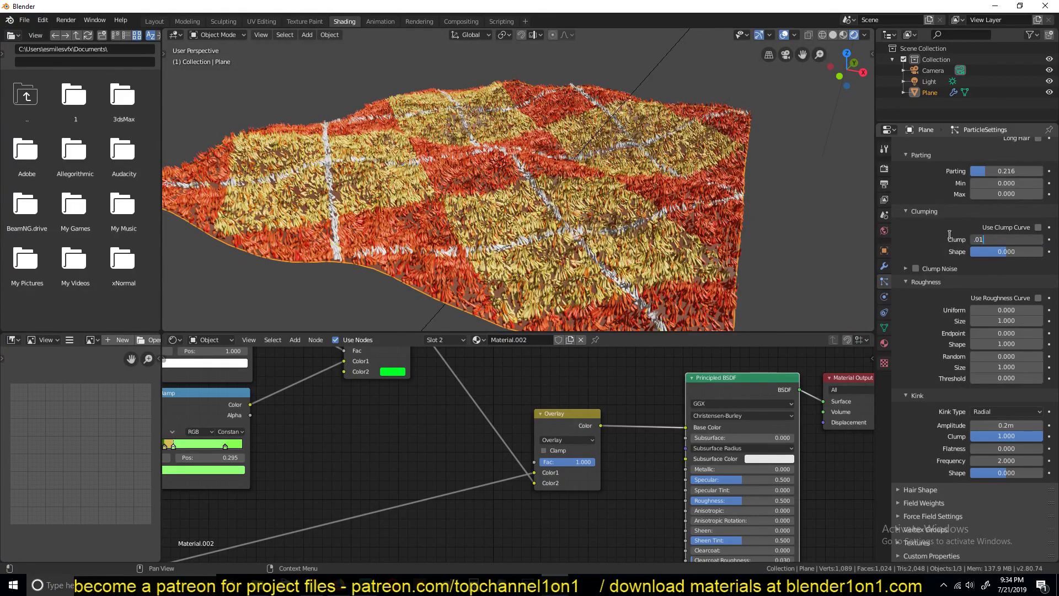
key("Return")
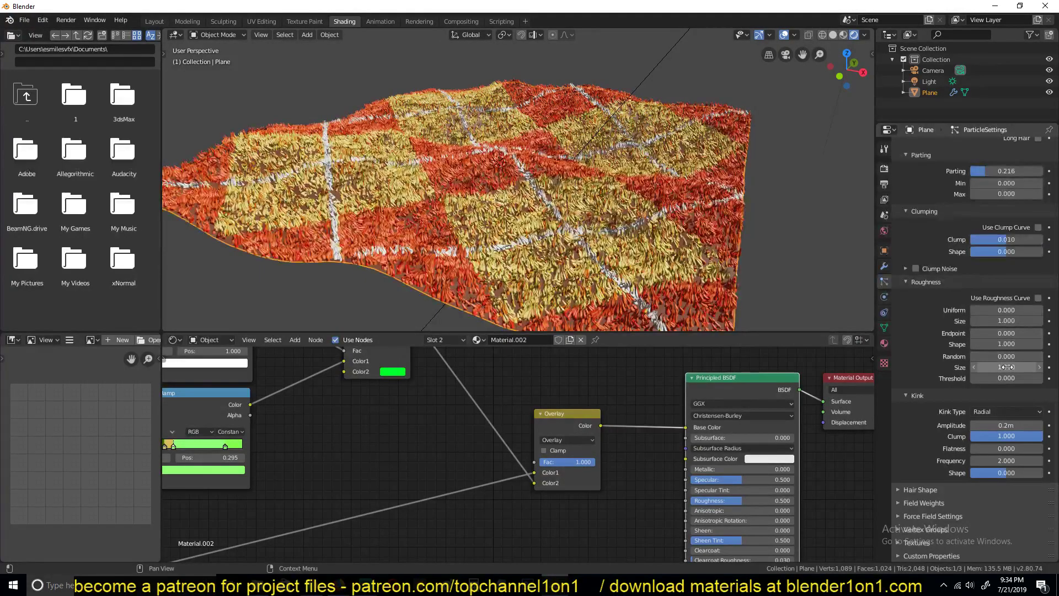
Change the hair children's Kink Type to Curl and inspect the curled carpet strands on the terrain plane.
left_click(989, 412)
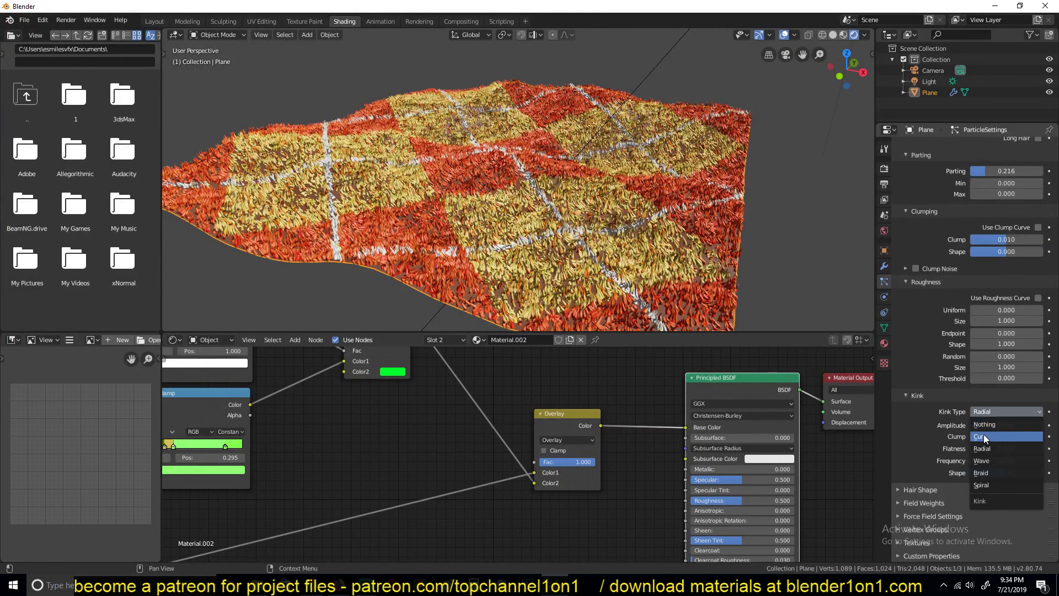
left_click(984, 437)
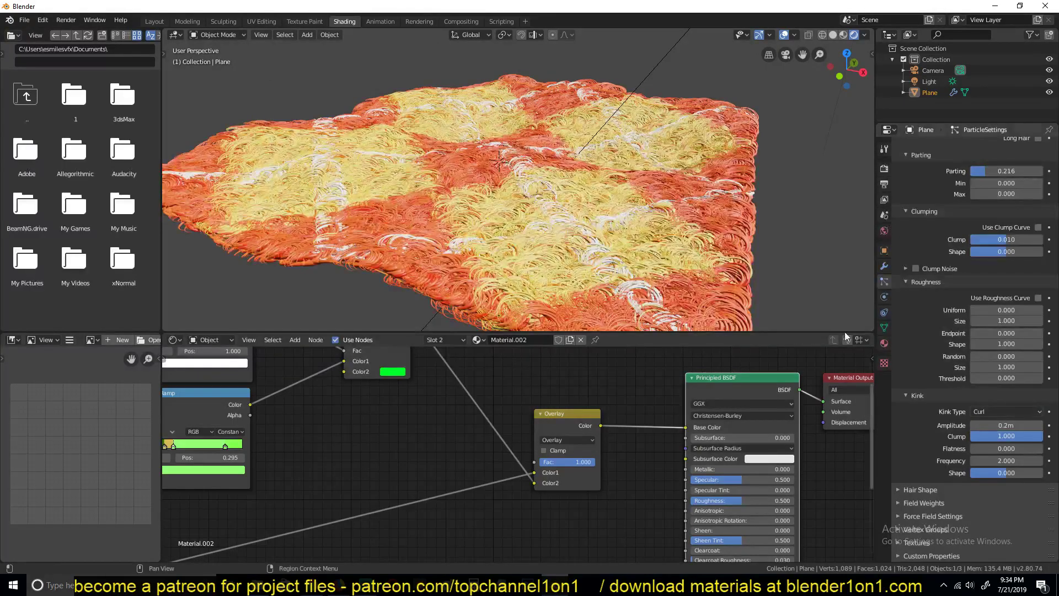
middle_click_drag(702, 217, 676, 244)
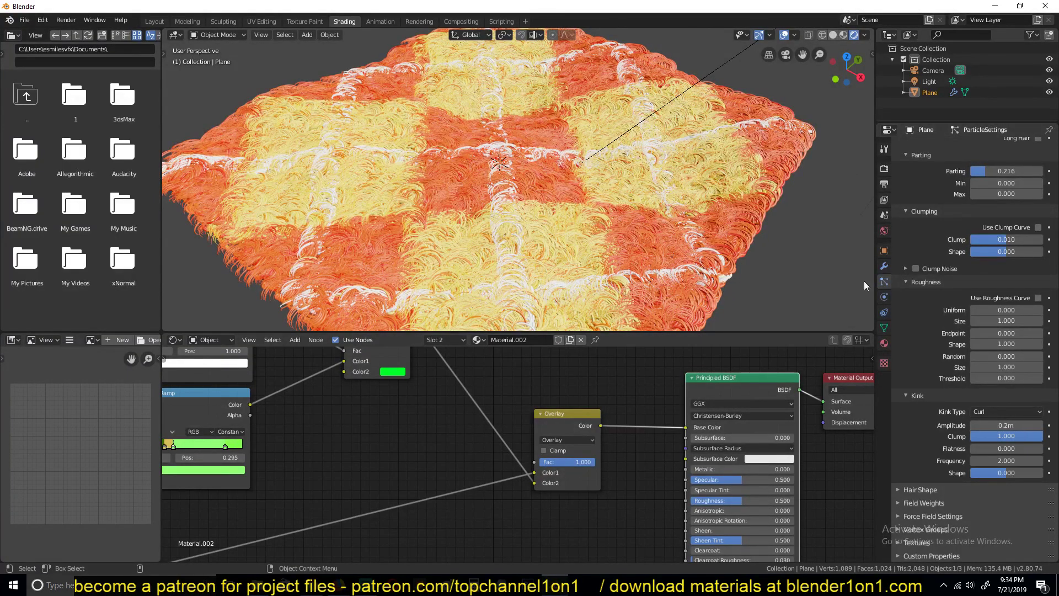
scroll(524, 213, "down", 2)
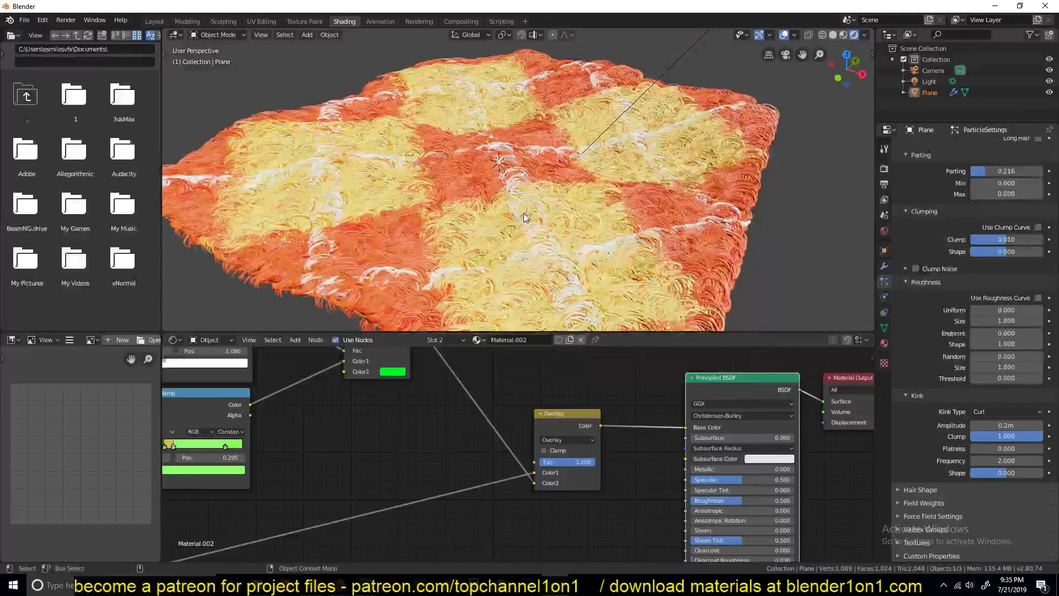
scroll(524, 213, "down", 2)
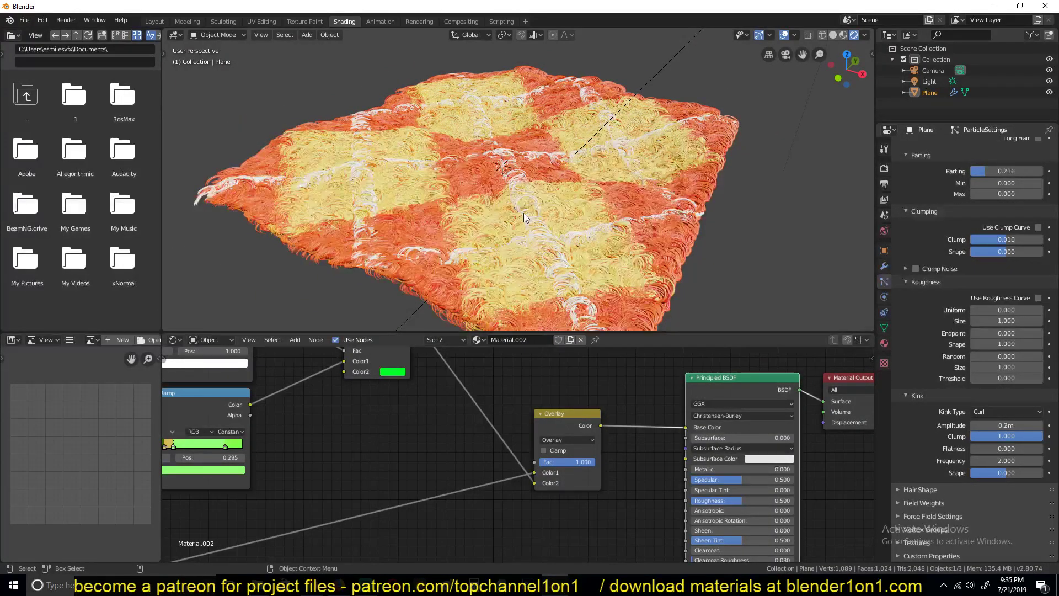
middle_click_drag(282, 474, 465, 512)
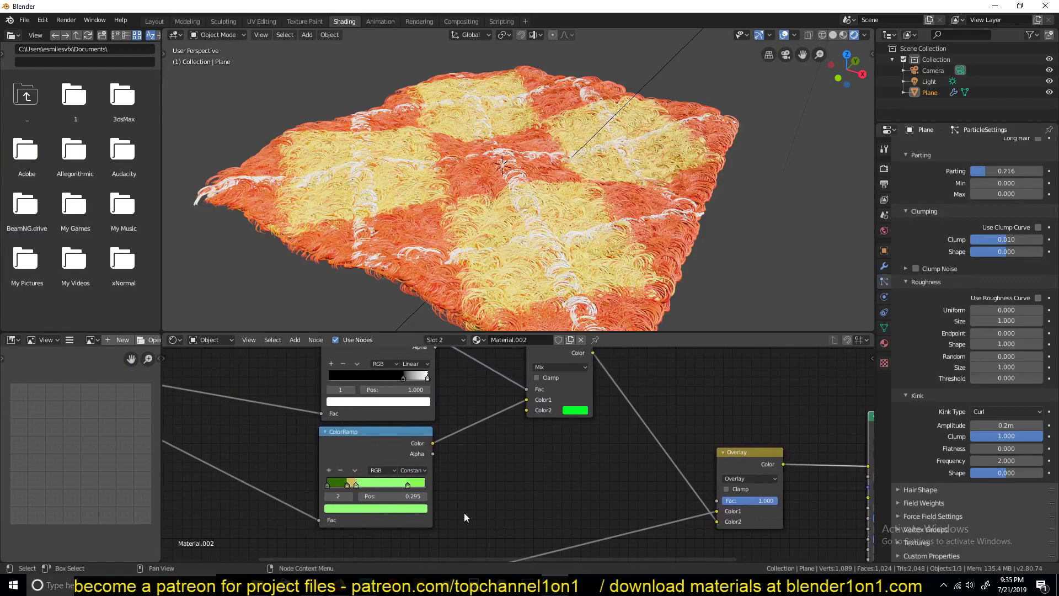